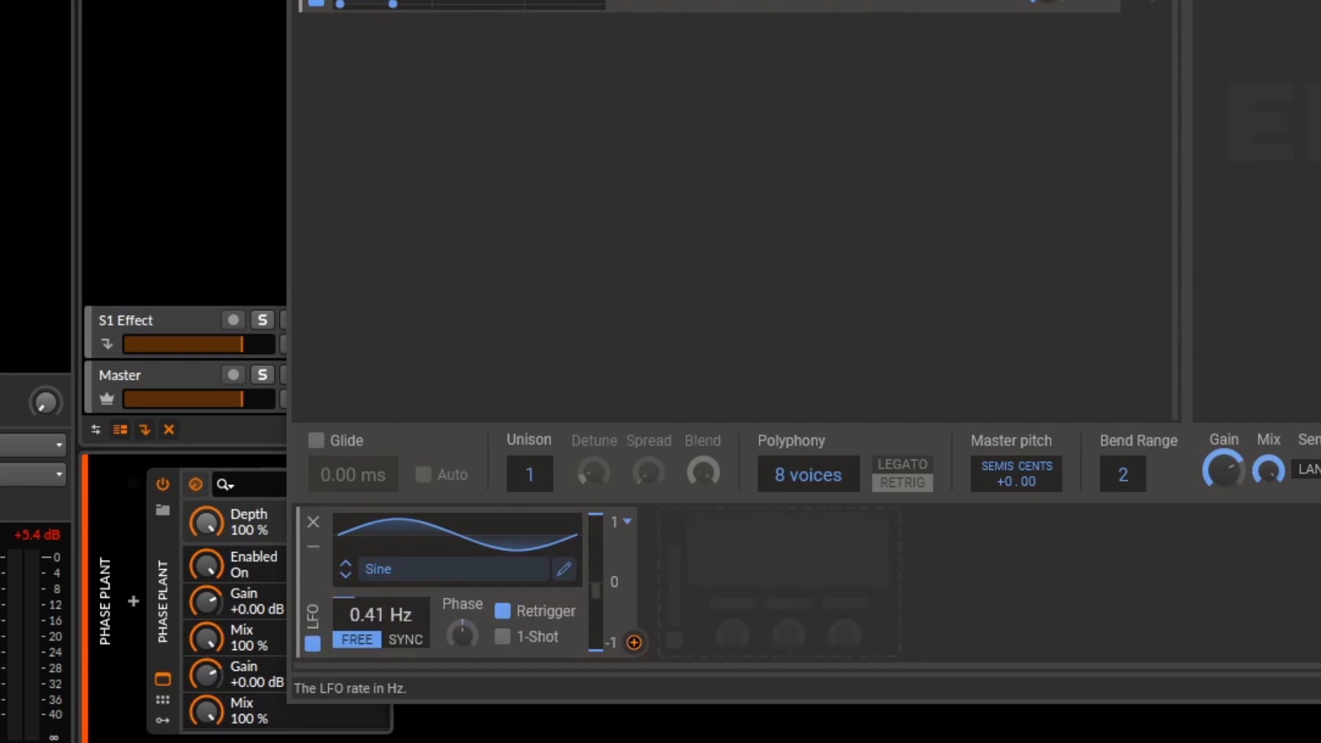
Assign the LFO to modulate the wavetable oscillator's frame, and open the Default Wavetable in the Wavetable Editor
{"action": "left_click", "coordinate": [633, 643]}
{"action": "left_click_drag", "start_coordinate": [794, 296], "coordinate": [793, 262]}
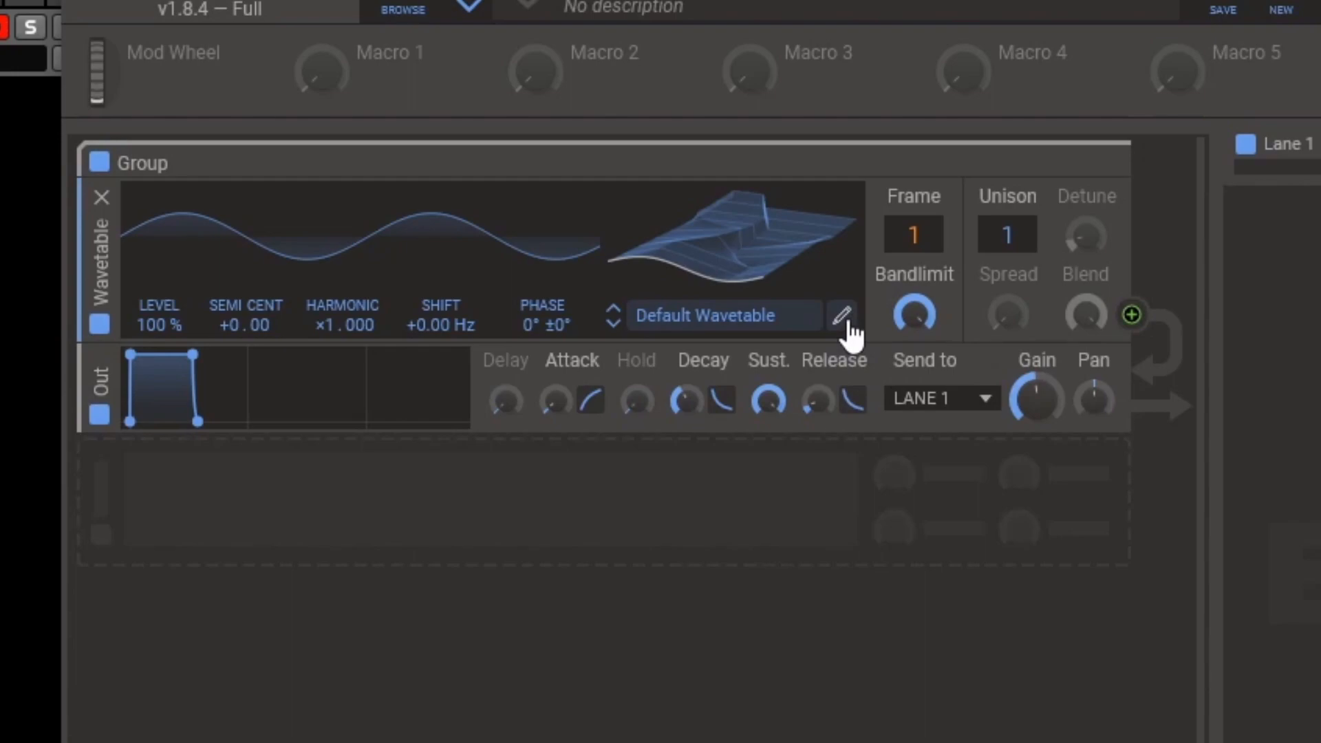
{"action": "left_click", "coordinate": [845, 319]}
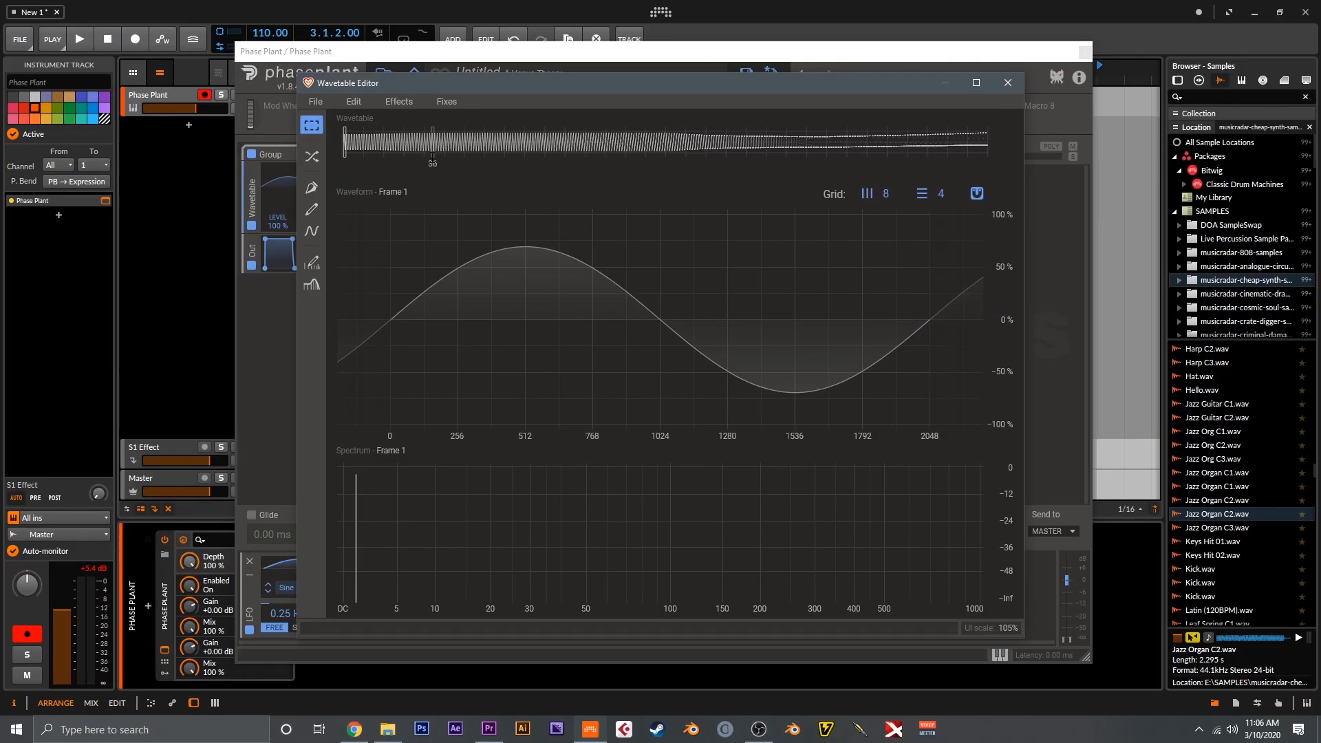
Select a range of wavetable frames ending at frame 140 and limit the waveform selection to samples 256 to 768
{"action": "mouse_move", "coordinate": [433, 142]}
{"action": "left_mouse_down"}
{"action": "mouse_move", "coordinate": [415, 142]}
{"action": "mouse_move", "coordinate": [755, 142]}
{"action": "left_mouse_up"}
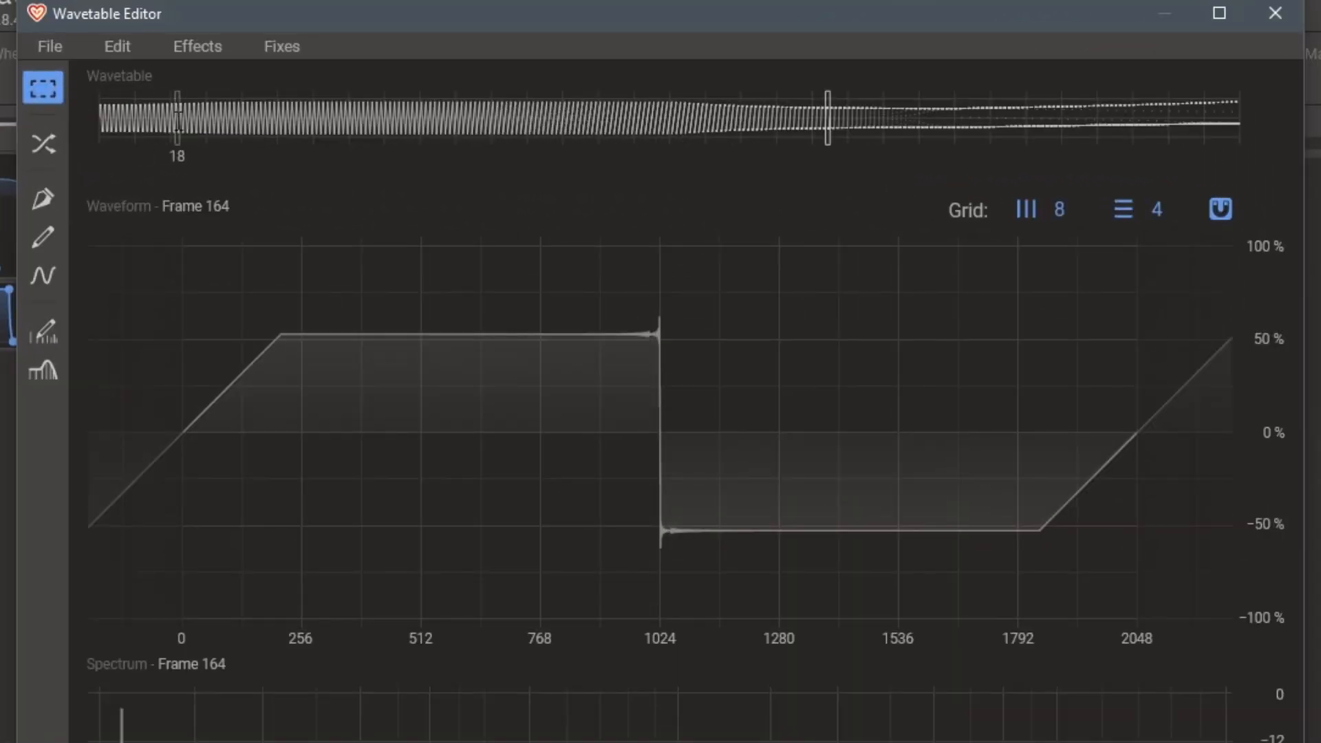
{"action": "left_click_drag", "start_coordinate": [258, 137], "coordinate": [720, 137]}
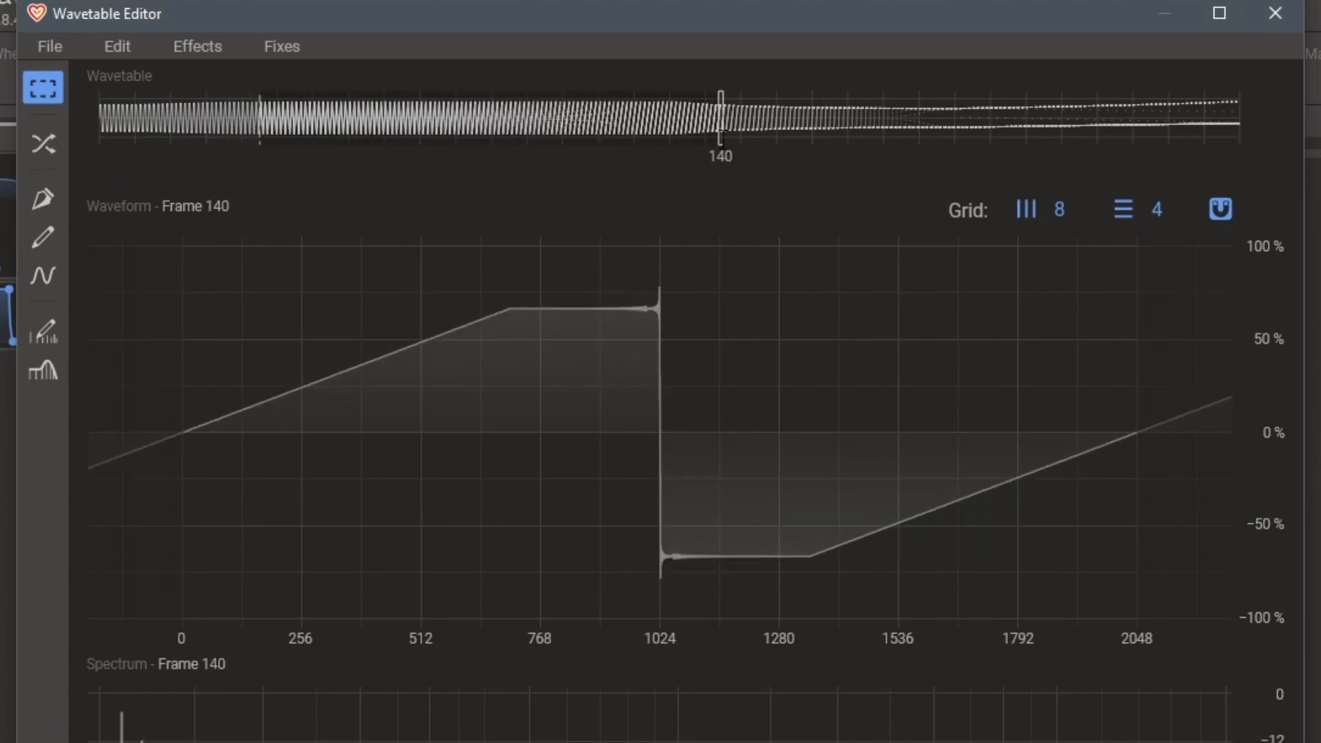
{"action": "left_click_drag", "start_coordinate": [297, 367], "coordinate": [540, 367]}
Try the Morph, Pen and Brush tools, and insert a sine into the selection with the Wave tool, viewing its shape options
{"action": "left_click", "coordinate": [49, 143]}
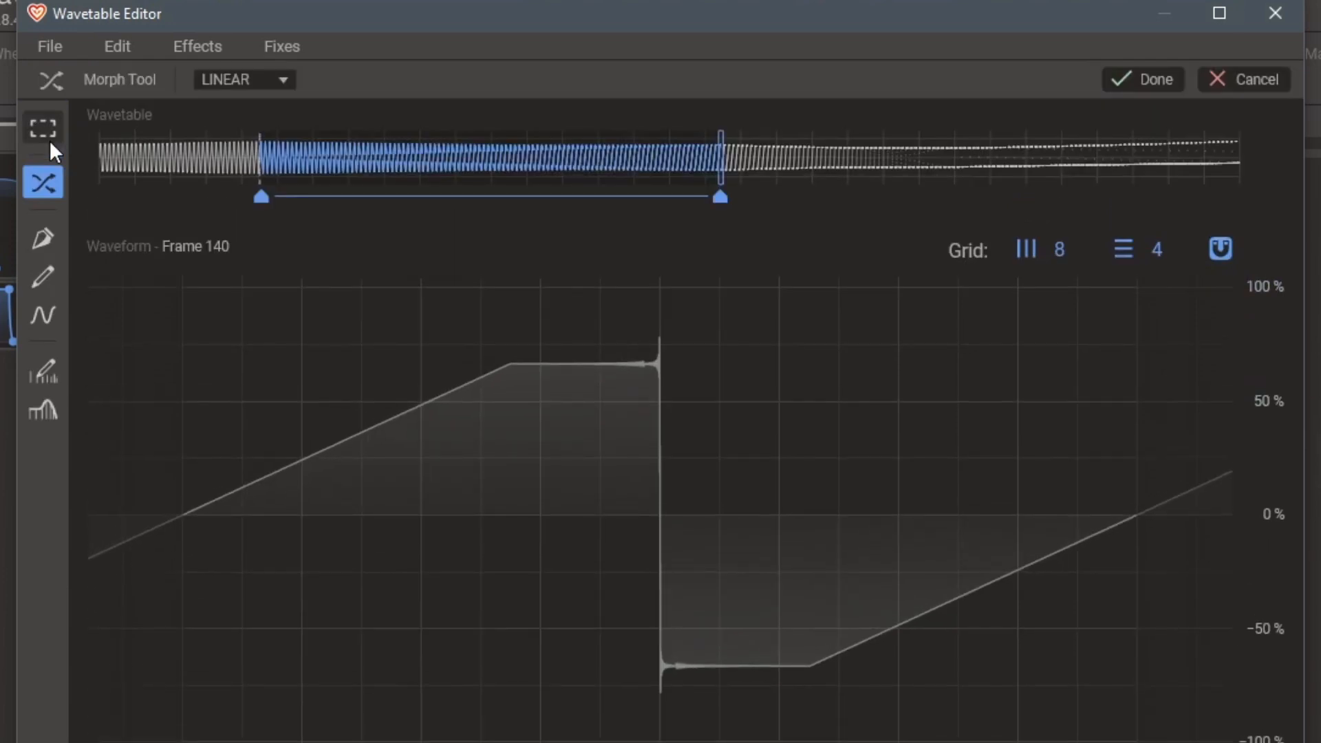
{"action": "left_click", "coordinate": [53, 239]}
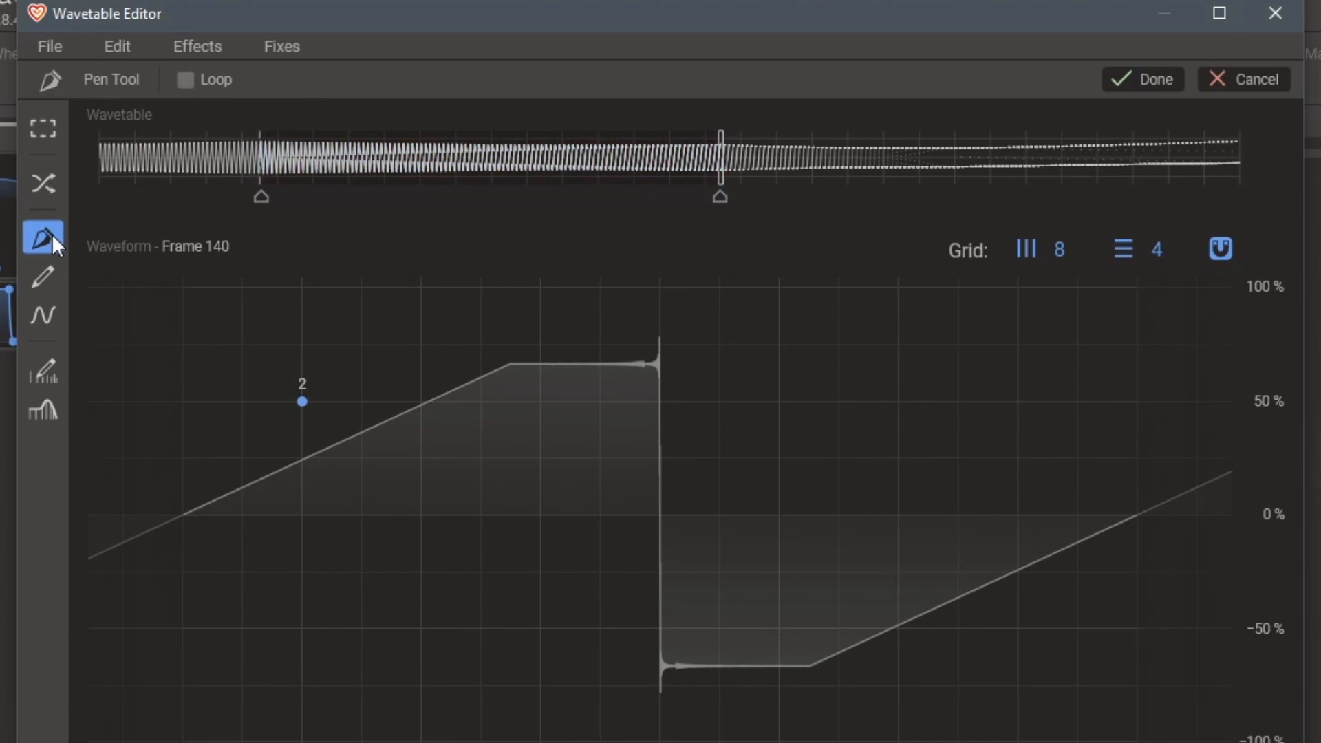
{"action": "left_click", "coordinate": [59, 280]}
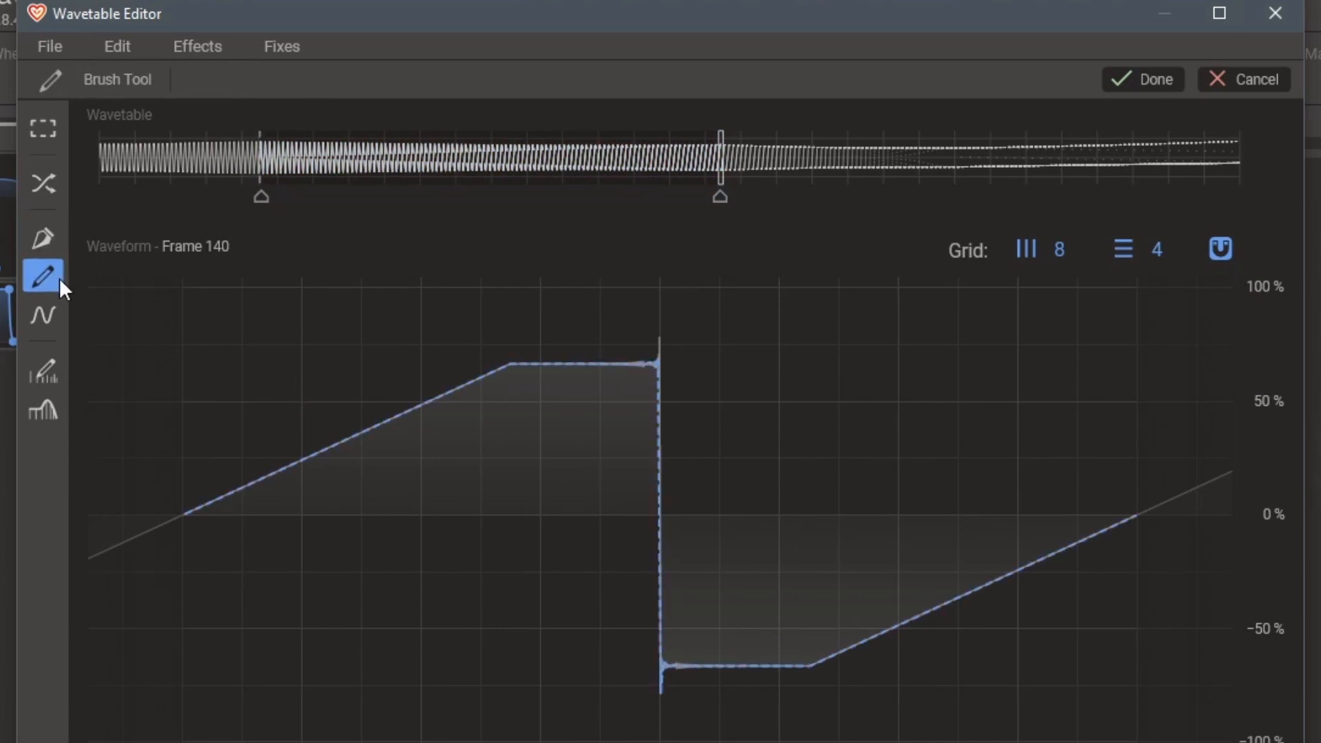
{"action": "left_click", "coordinate": [51, 313]}
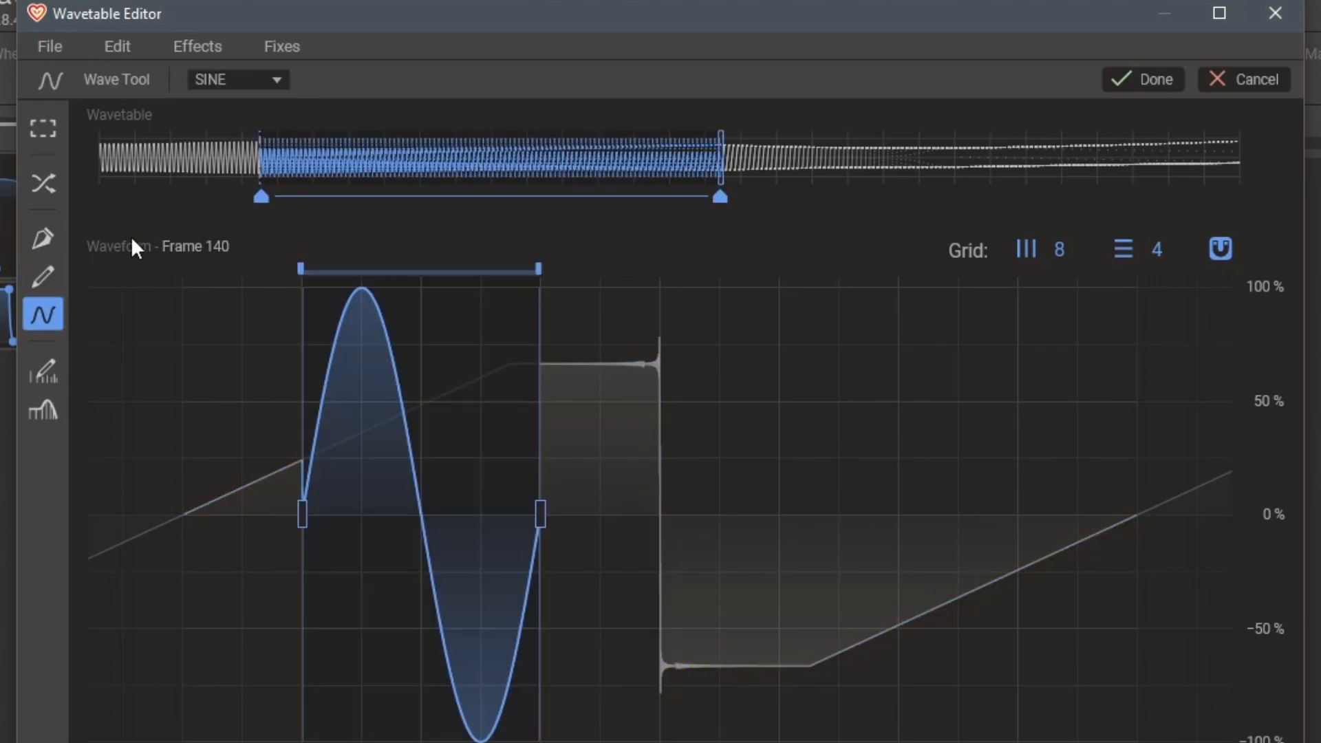
{"action": "left_click", "coordinate": [277, 81]}
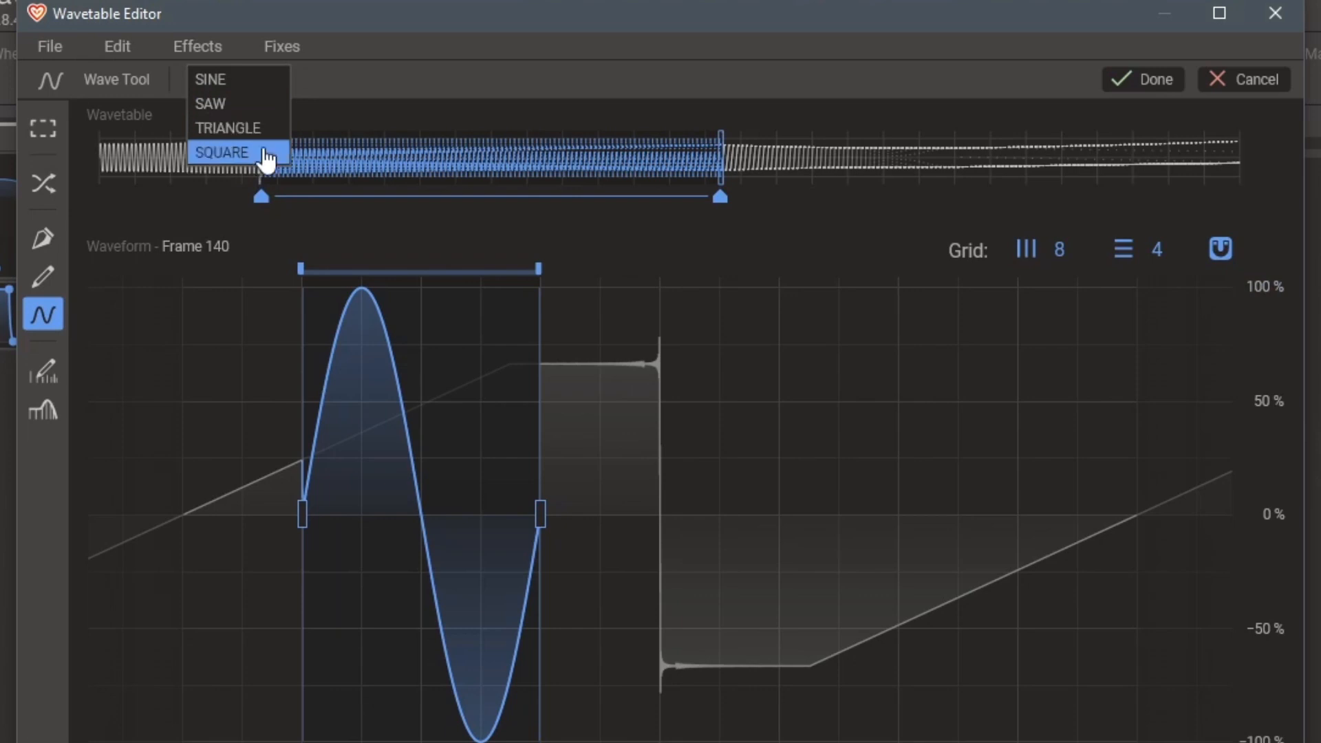
Low-pass the selected frames' spectrum with the Filter tool at cutoff 32, Q 0.707 and a 12 dB/oct slope
{"action": "left_click", "coordinate": [52, 372]}
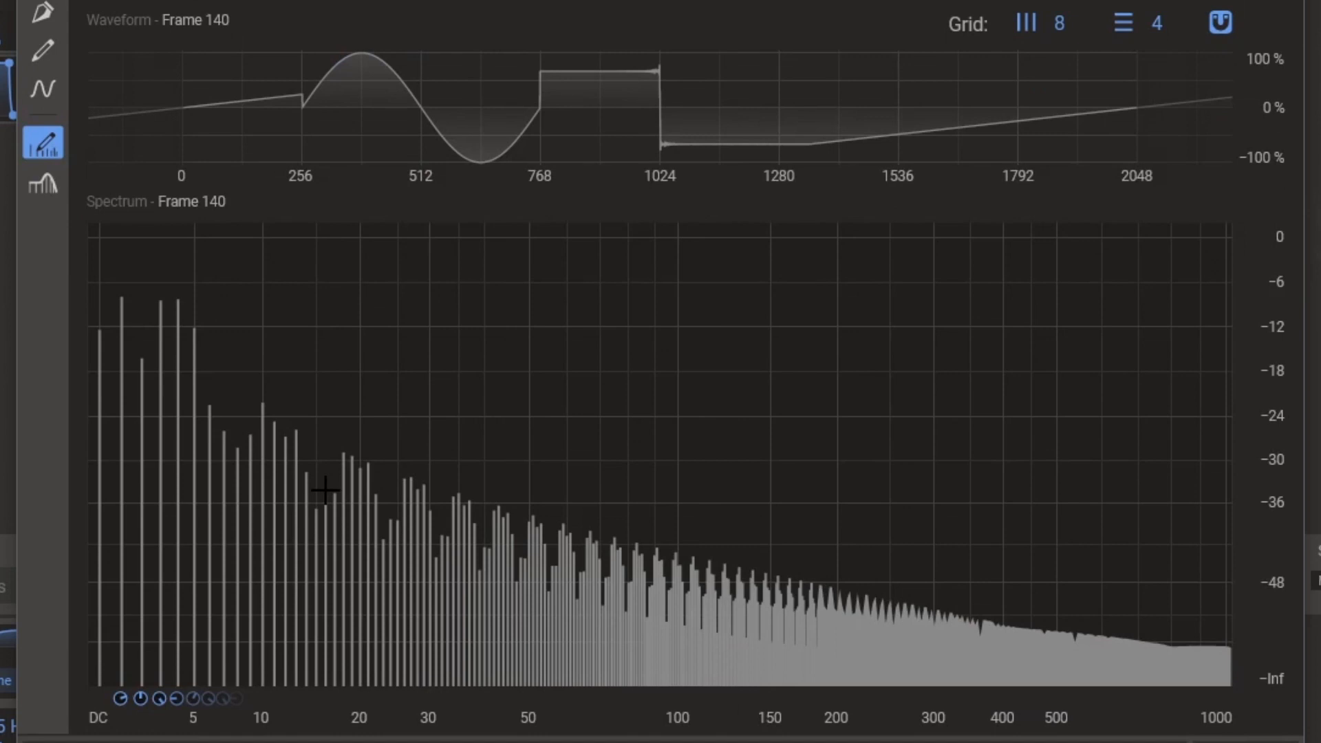
{"action": "key", "text": "f"}
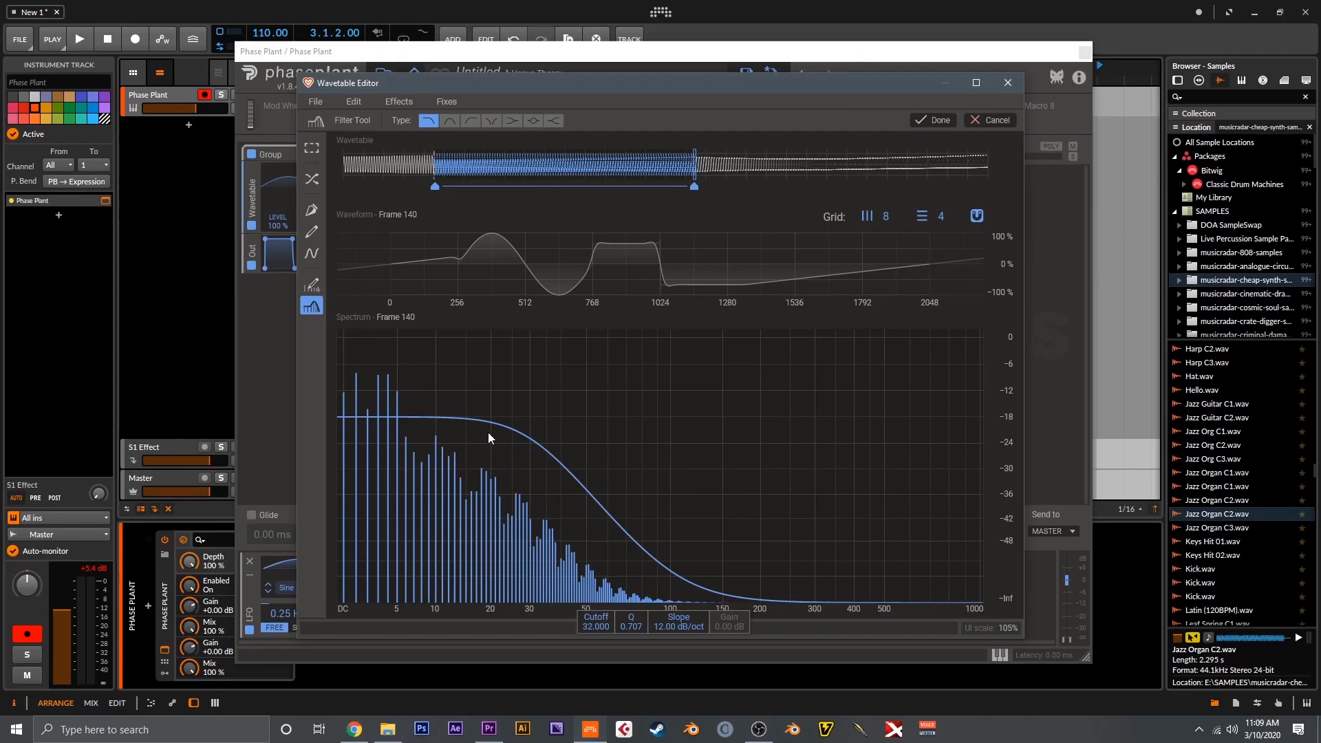
{"action": "key", "text": "Escape"}
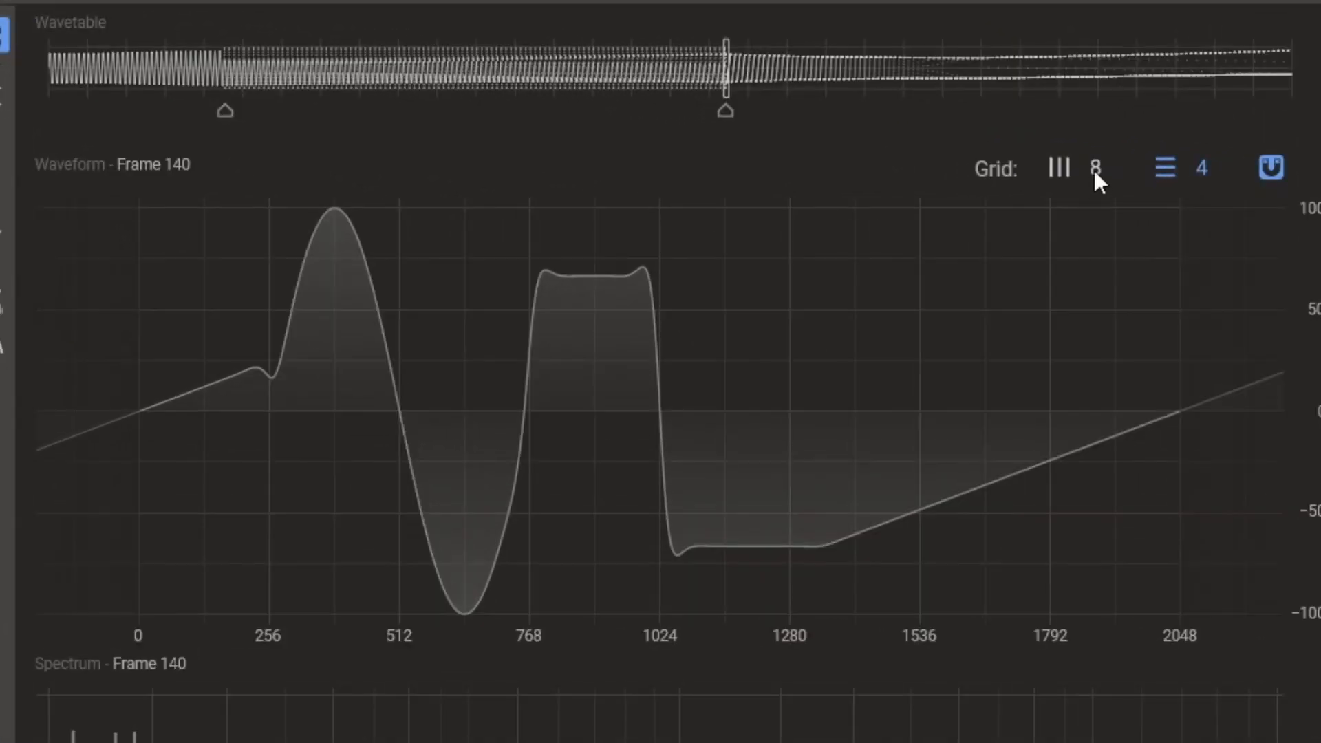
Set the waveform grid to 24 vertical and 12 horizontal divisions, and toggle grid snapping off and back on
{"action": "left_click_drag", "start_coordinate": [992, 188], "coordinate": [1029, 138]}
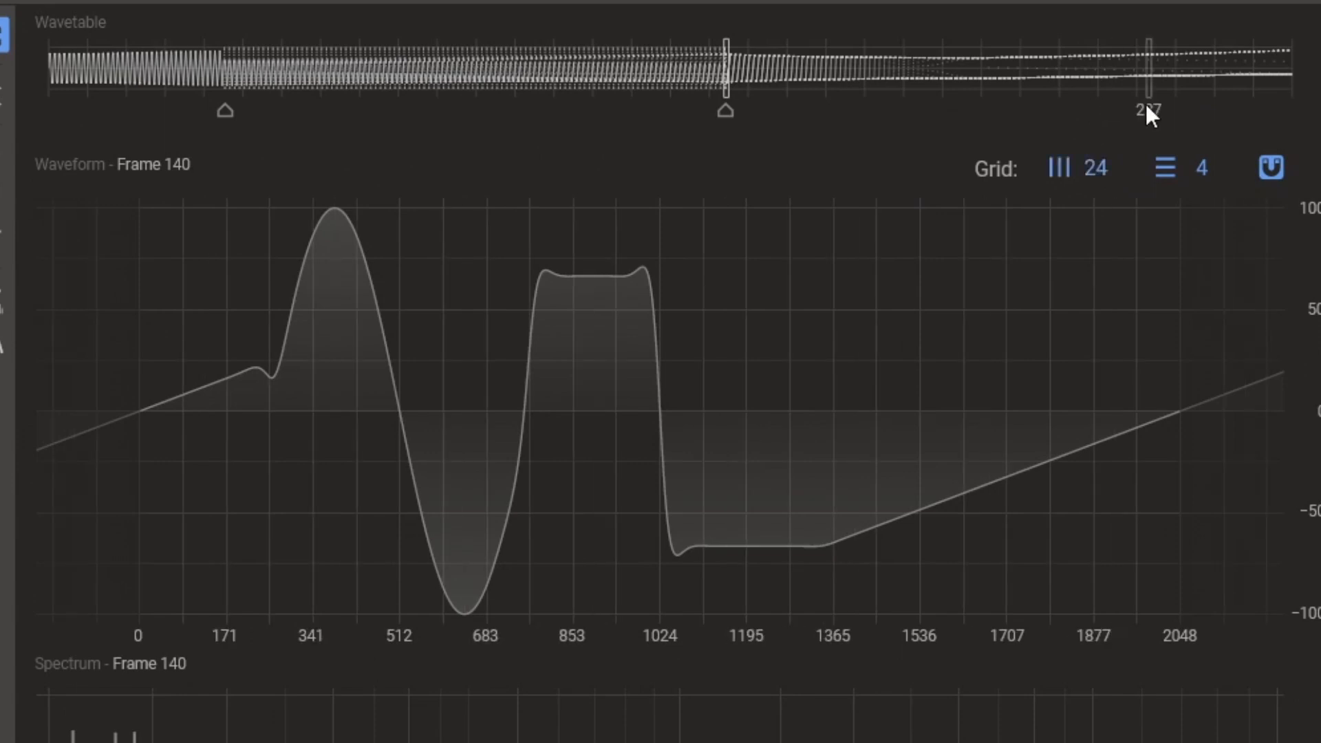
{"action": "left_click_drag", "start_coordinate": [1067, 180], "coordinate": [1047, 98]}
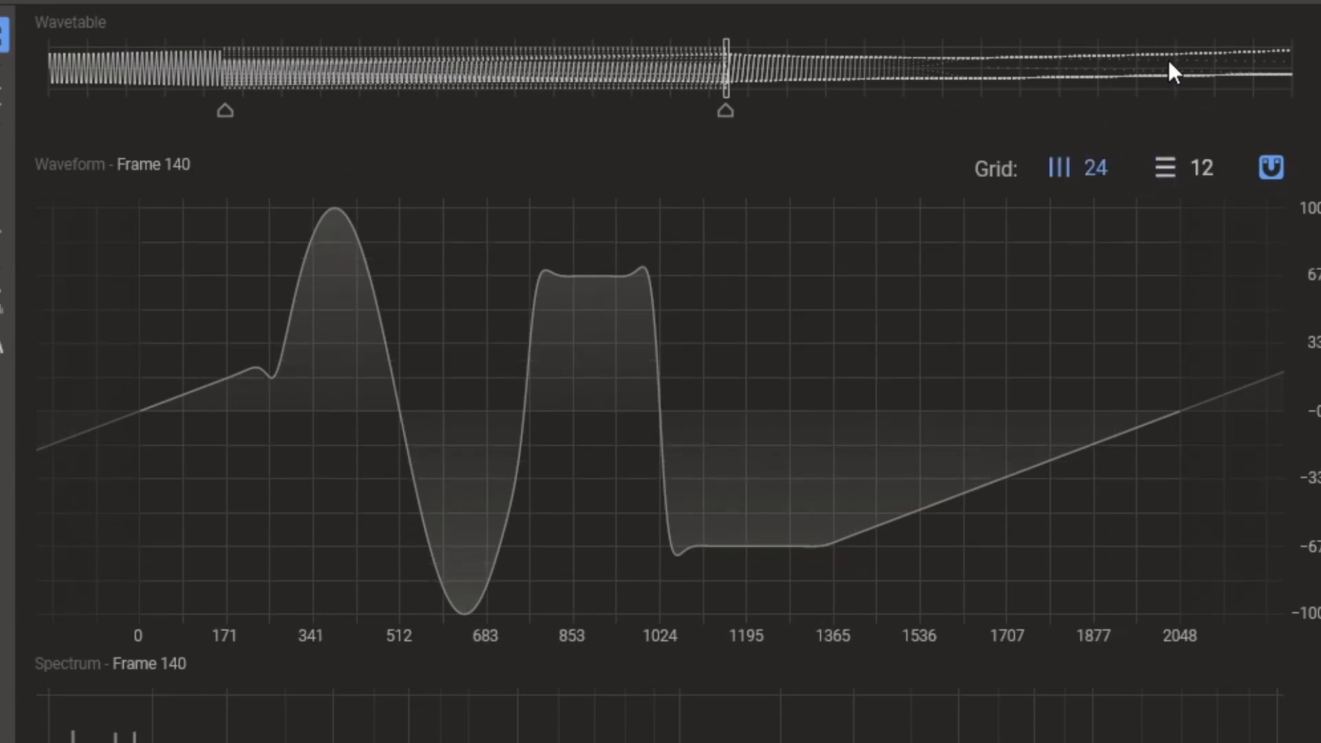
{"action": "left_click", "coordinate": [1281, 176]}
{"action": "left_click", "coordinate": [1281, 177]}
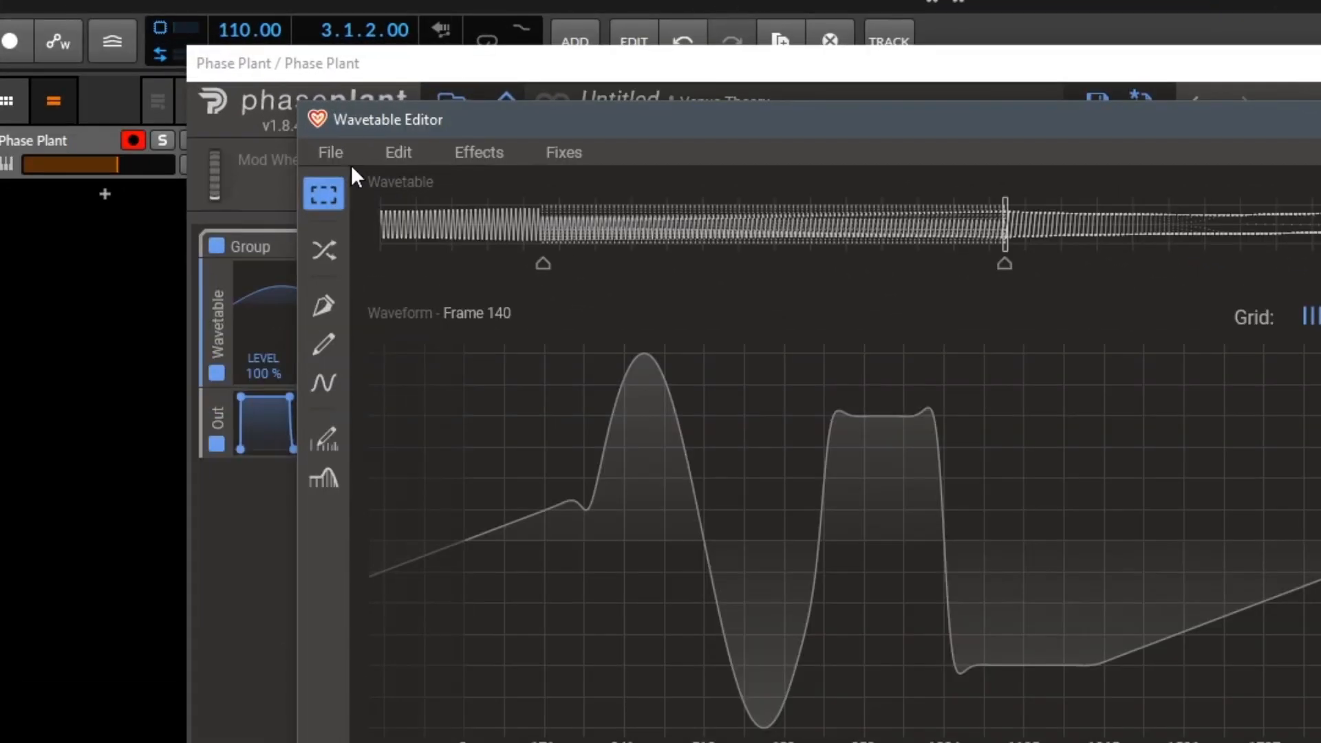
Create a new wavetable and draw a looped triangle in frame 1 using the Pen tool, with sharp peaks at samples 512 and 1536
{"action": "left_click", "coordinate": [322, 104]}
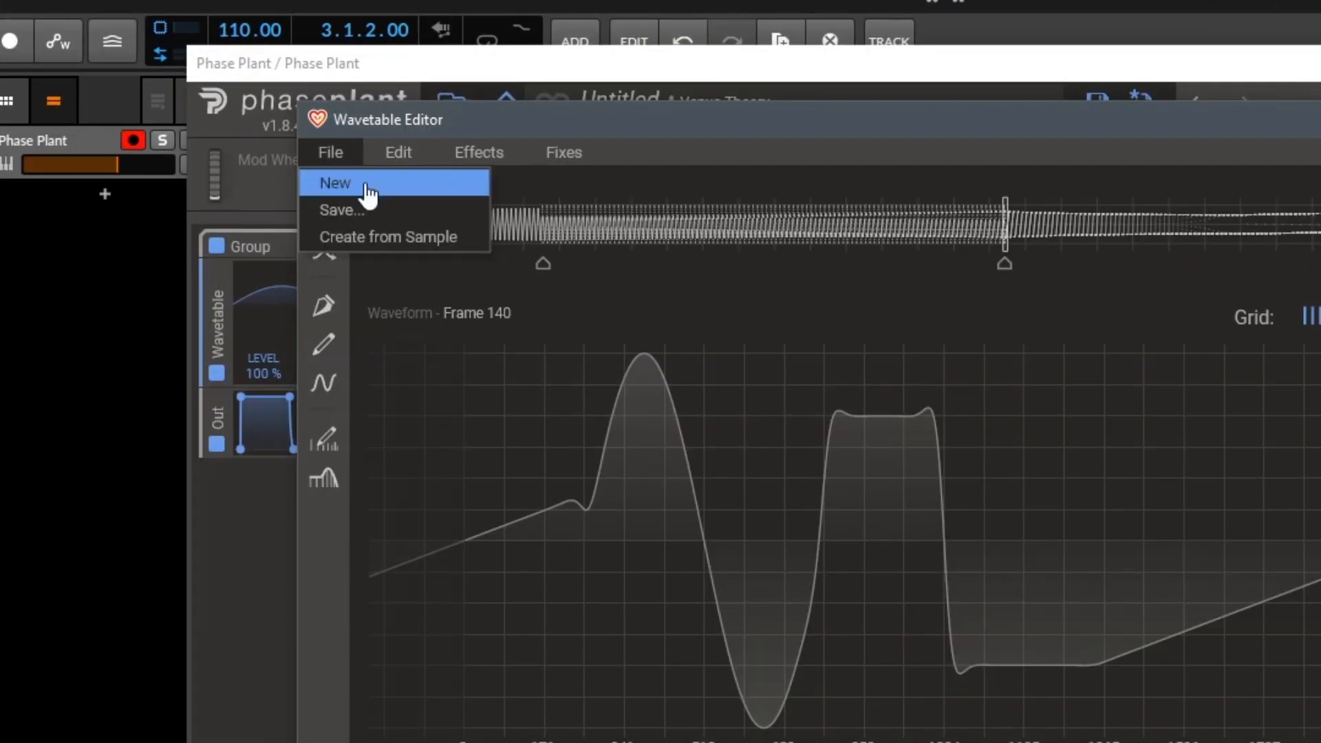
{"action": "left_click", "coordinate": [369, 184]}
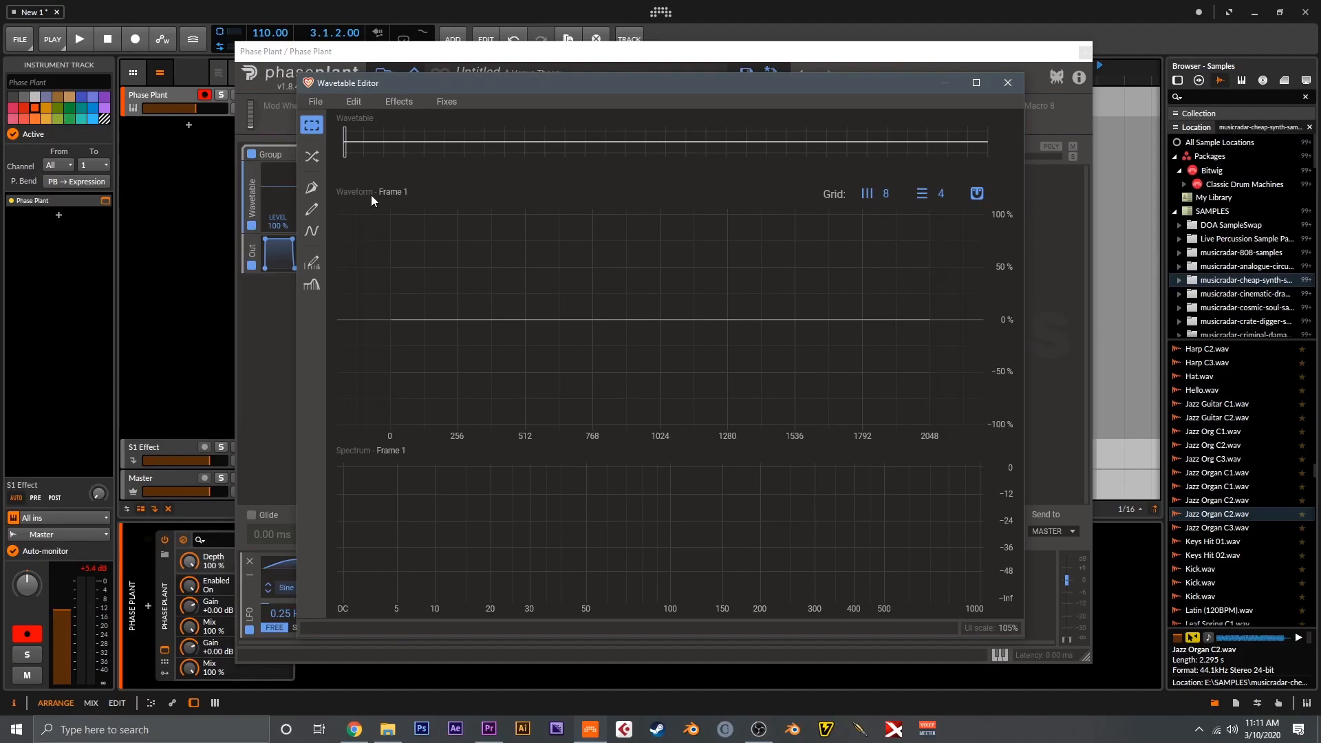
{"action": "left_click", "coordinate": [311, 187]}
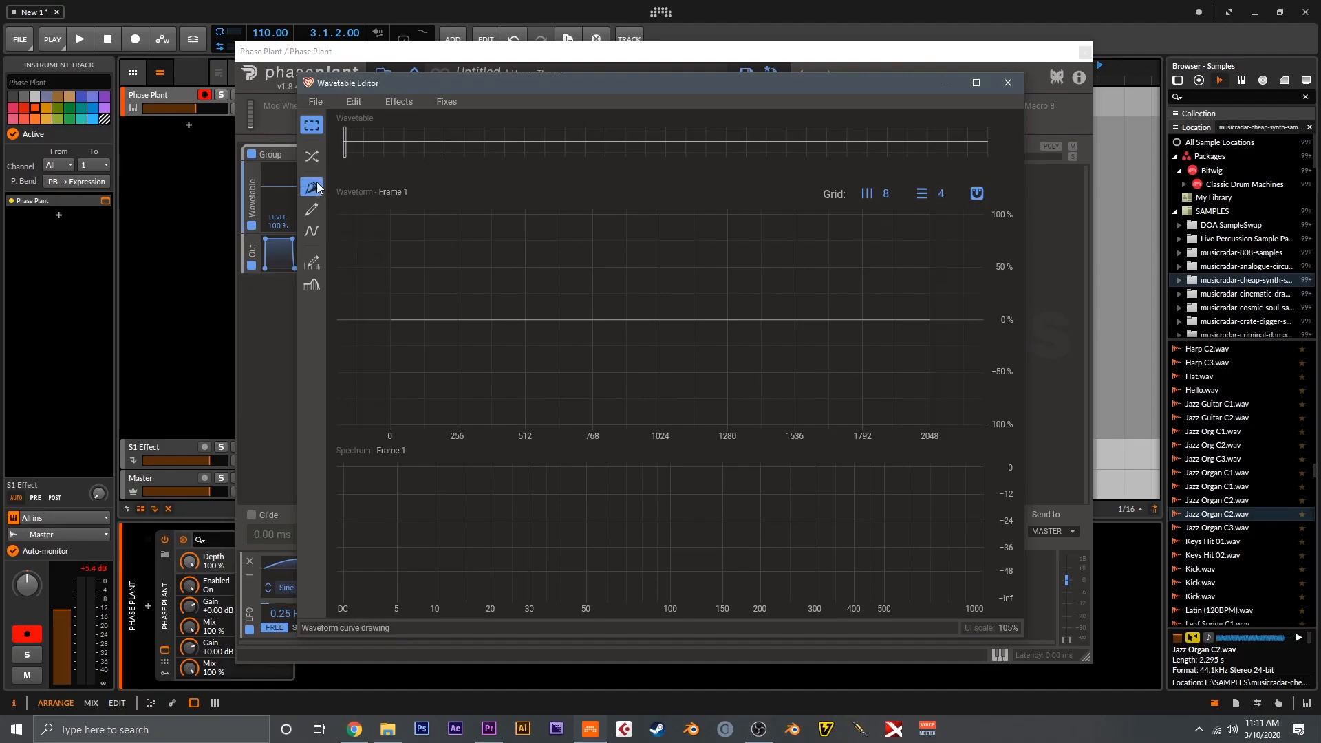
{"action": "left_click", "coordinate": [391, 366]}
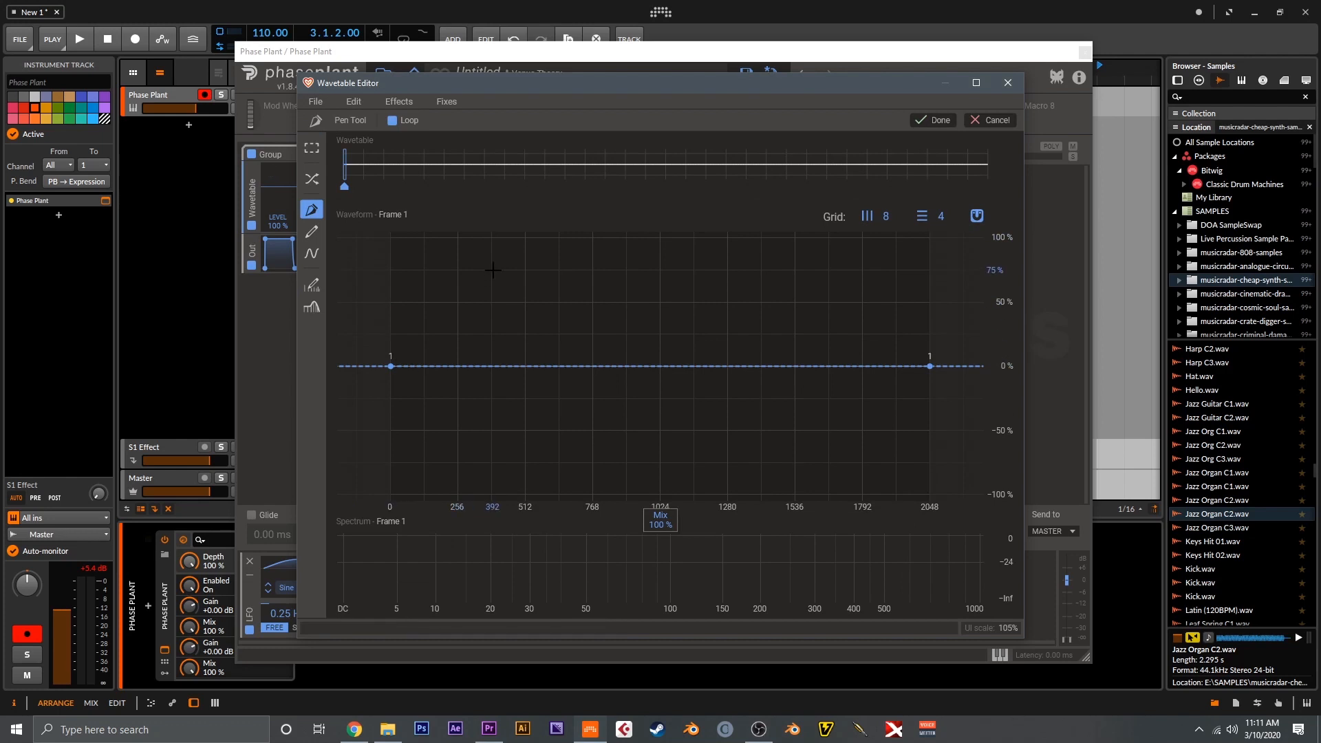
{"action": "left_click_drag", "start_coordinate": [517, 369], "coordinate": [526, 237]}
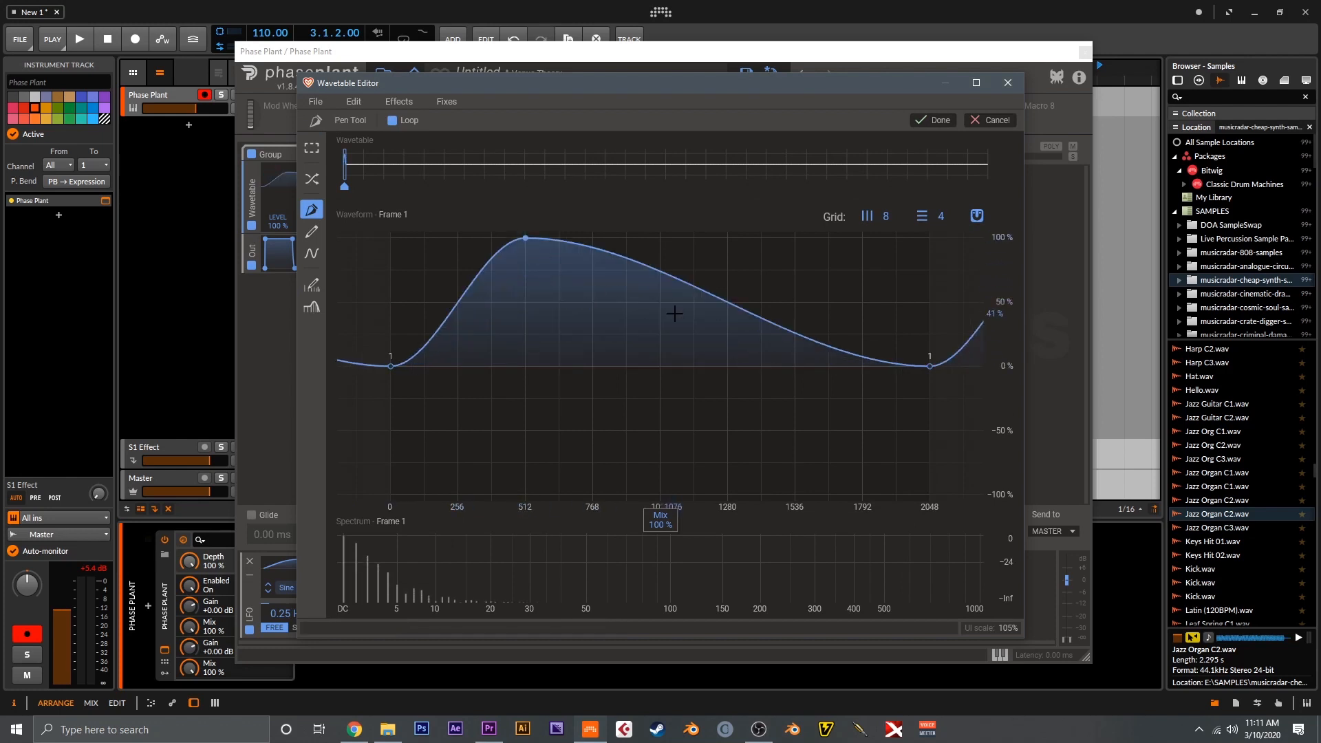
{"action": "left_click_drag", "start_coordinate": [683, 303], "coordinate": [797, 505]}
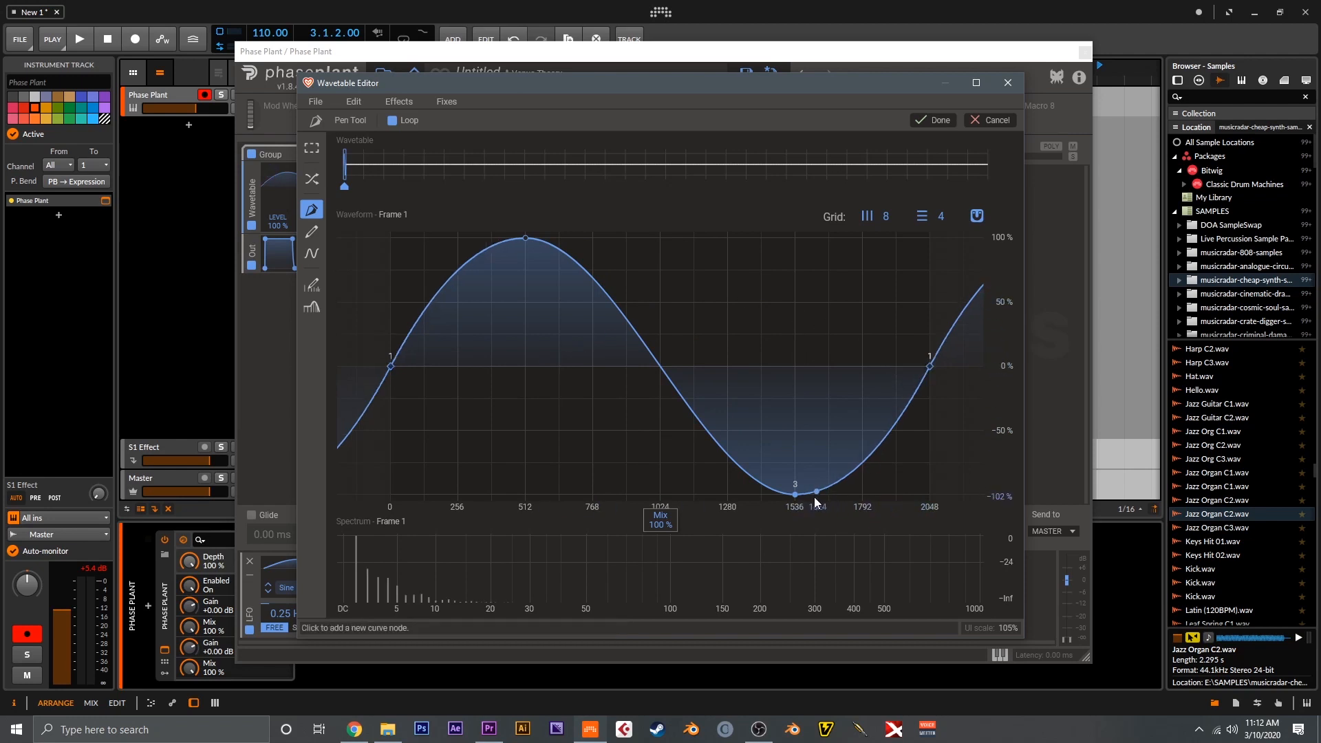
{"action": "right_click", "coordinate": [795, 492]}
{"action": "right_click", "coordinate": [526, 251]}
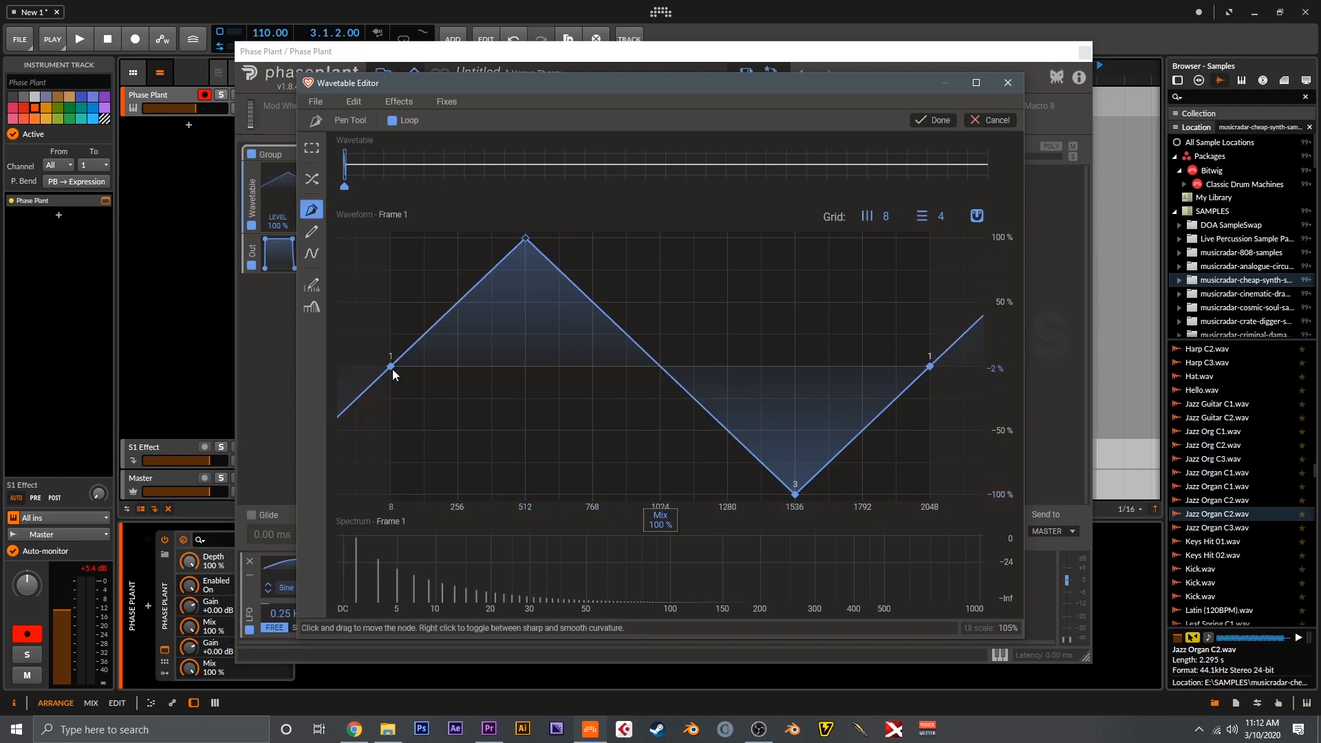
Draw an irregular freehand waveform across the full cycle of frame 256 with the Brush tool and apply it
{"action": "left_click", "coordinate": [987, 165]}
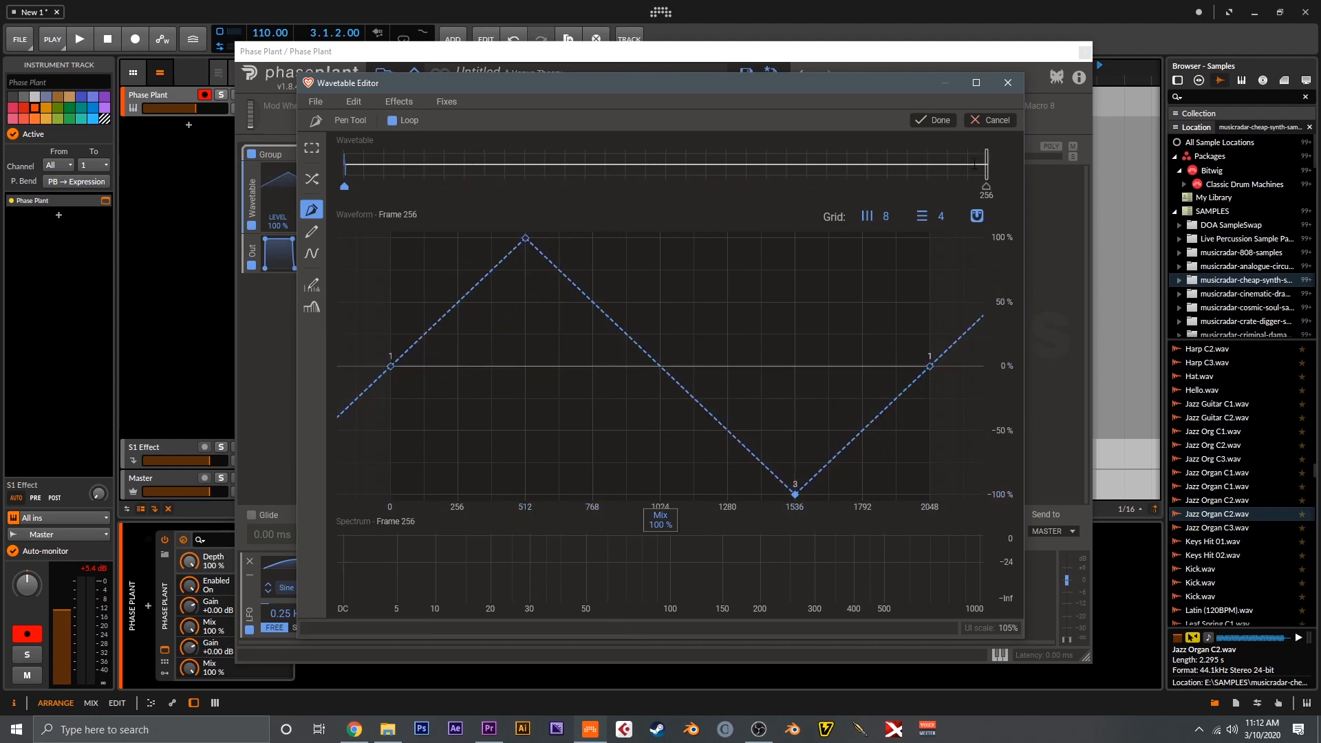
{"action": "left_click", "coordinate": [311, 231]}
{"action": "left_click_drag", "start_coordinate": [394, 365], "coordinate": [934, 365]}
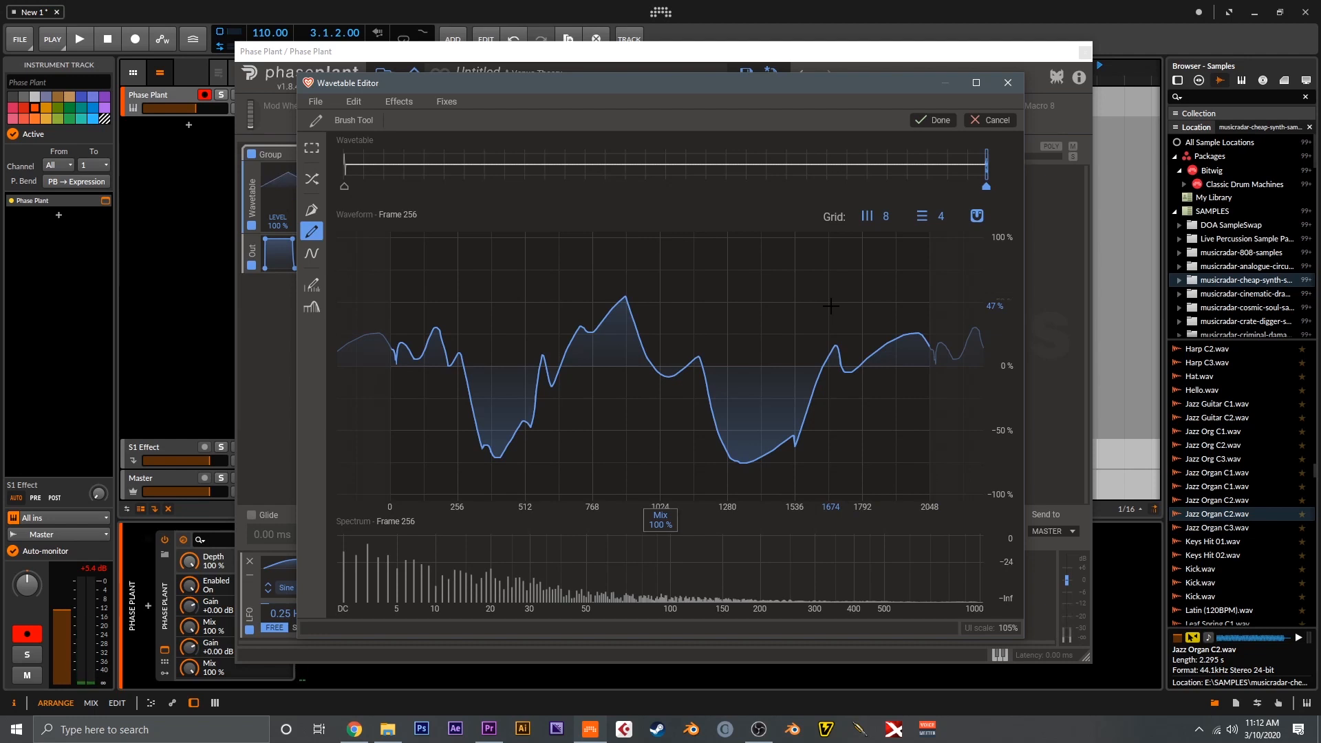
{"action": "left_click", "coordinate": [933, 120]}
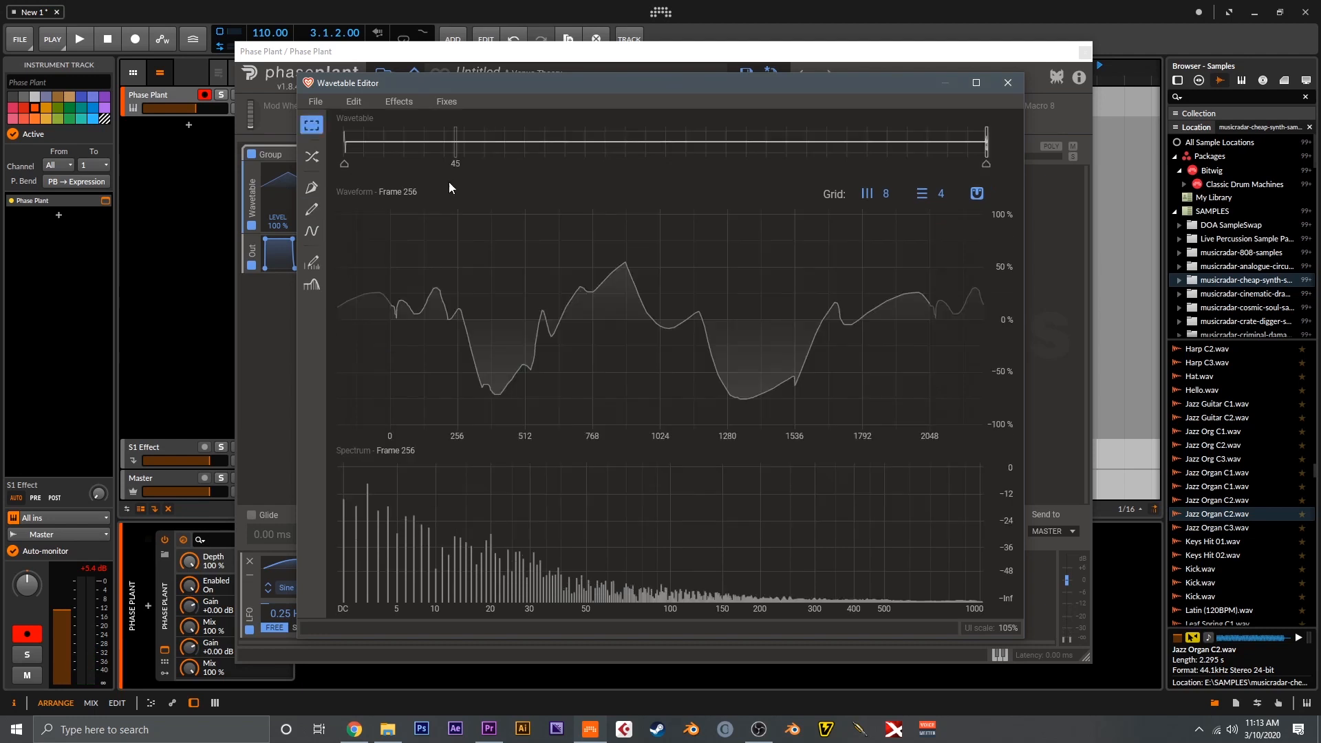
Morph between frames 1 and 256, compare the Spectral and Linear modes, and apply the Linear morph
{"action": "left_click", "coordinate": [314, 160]}
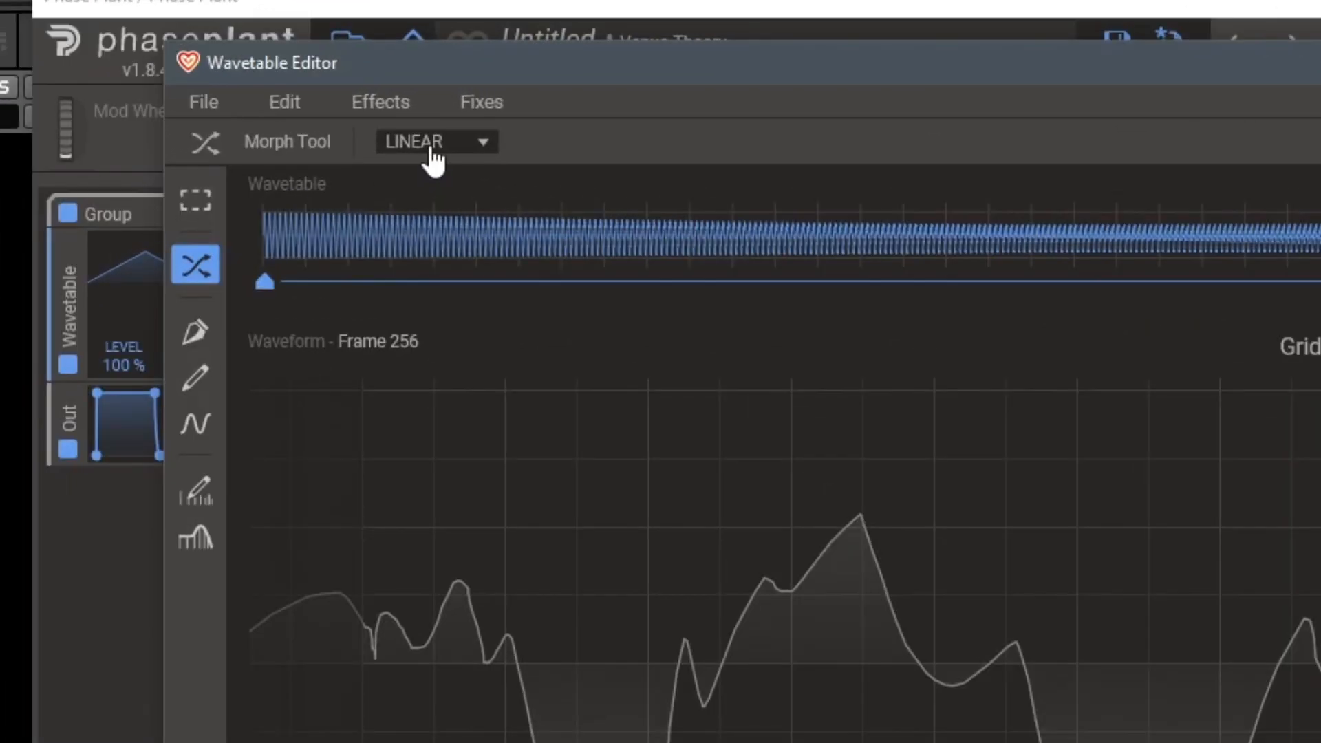
{"action": "left_click", "coordinate": [433, 162]}
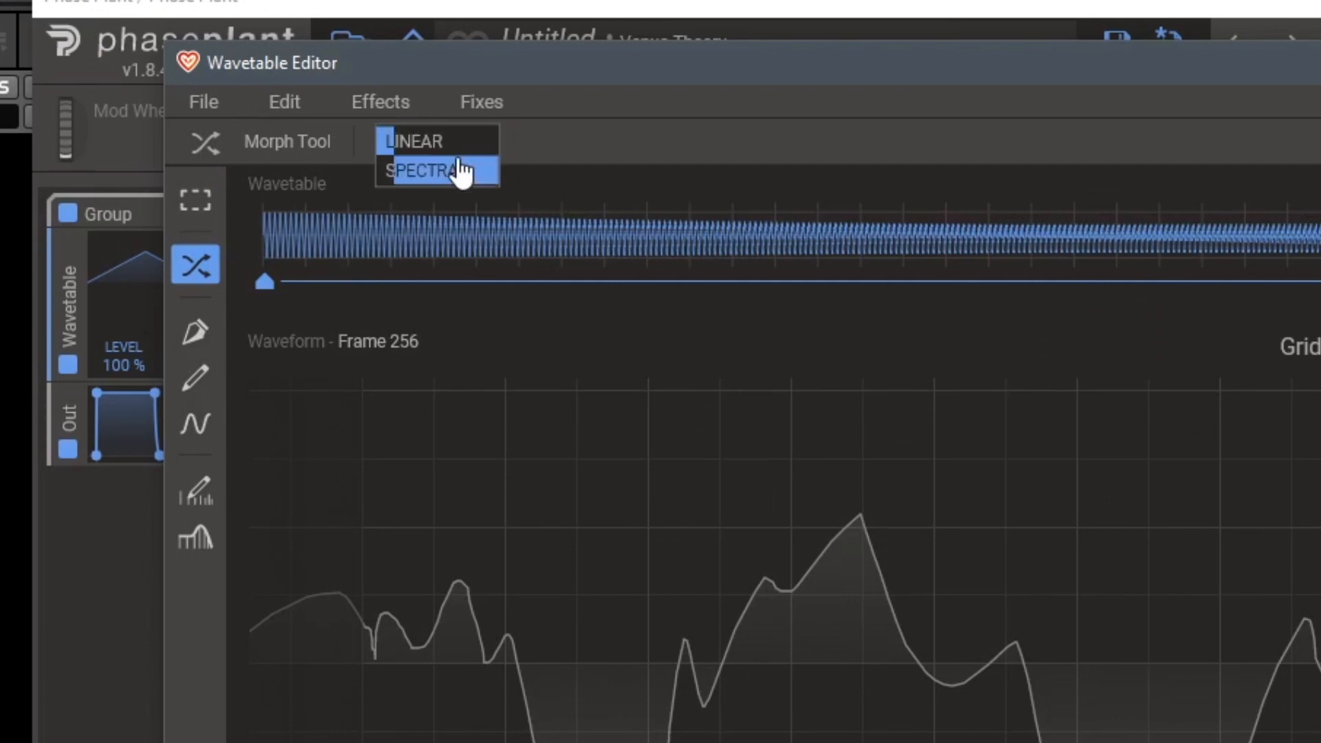
{"action": "left_click", "coordinate": [463, 171]}
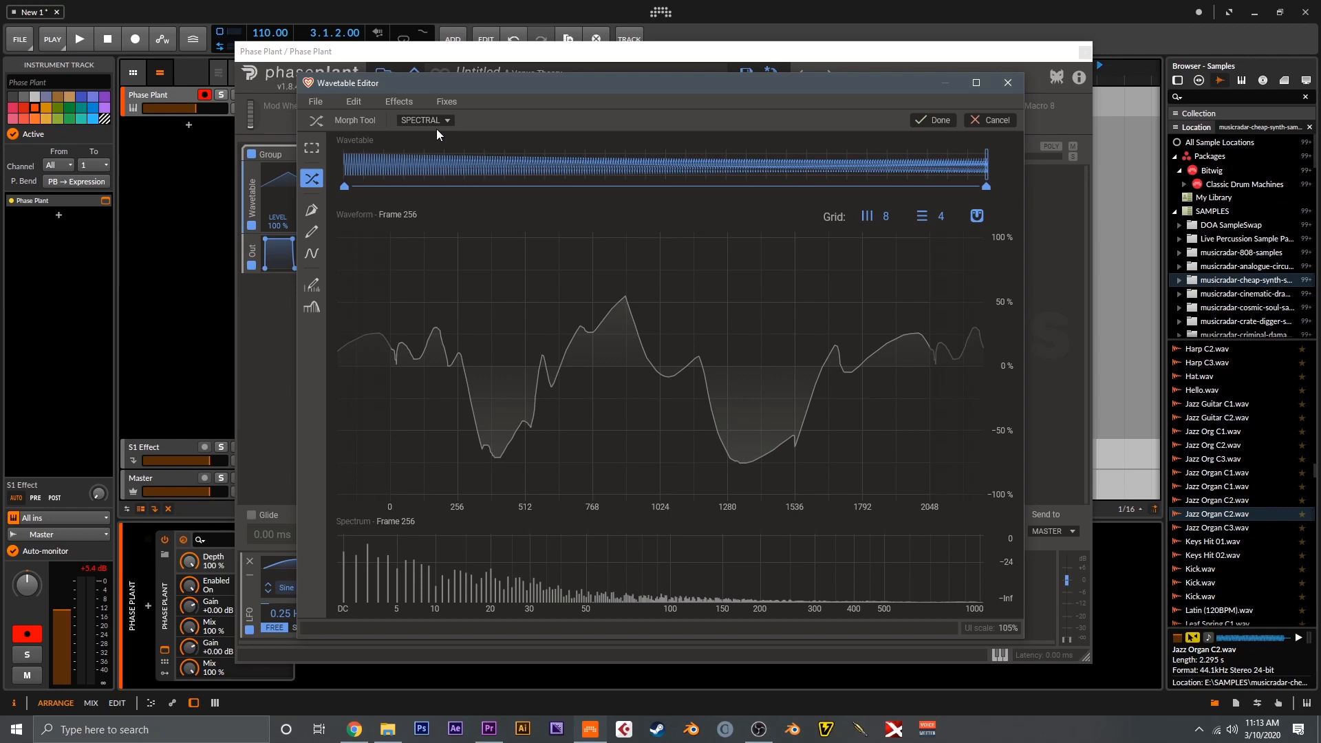
{"action": "left_click", "coordinate": [437, 128]}
{"action": "left_click", "coordinate": [437, 127]}
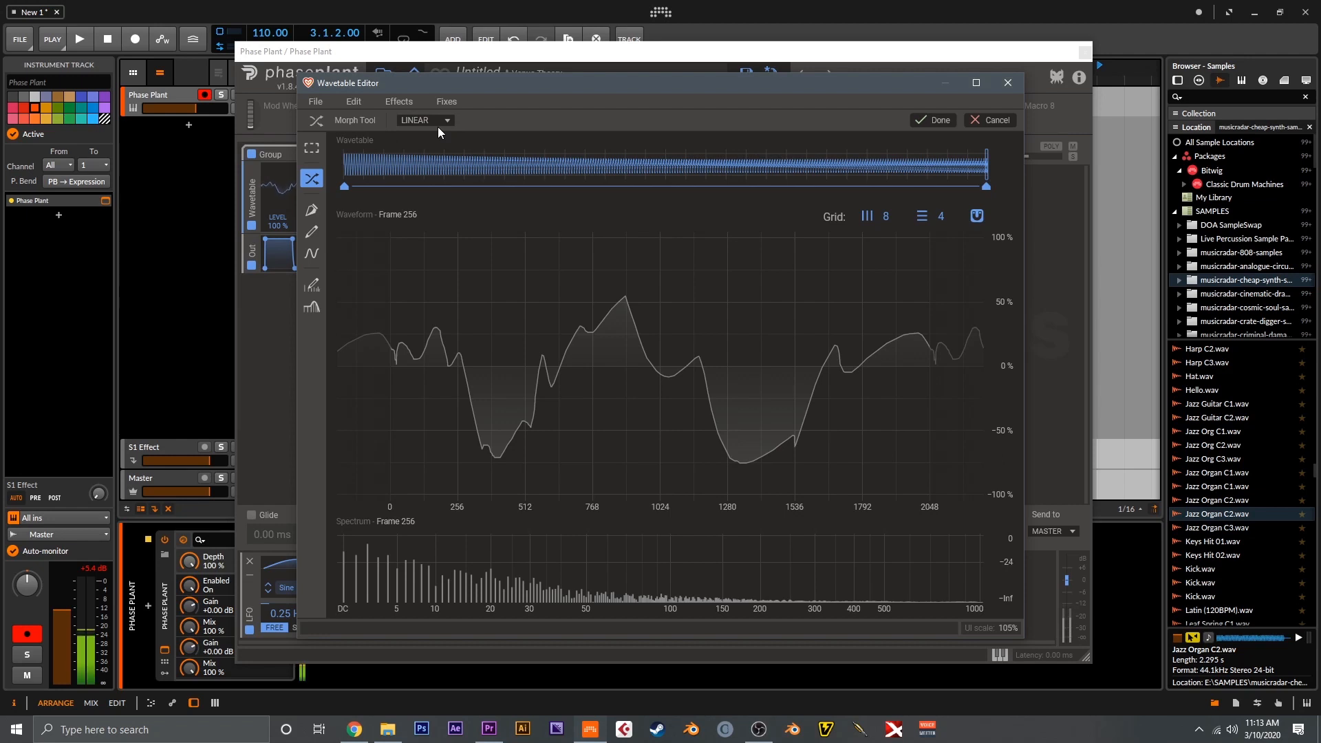
{"action": "left_click", "coordinate": [444, 126]}
{"action": "left_click", "coordinate": [444, 132]}
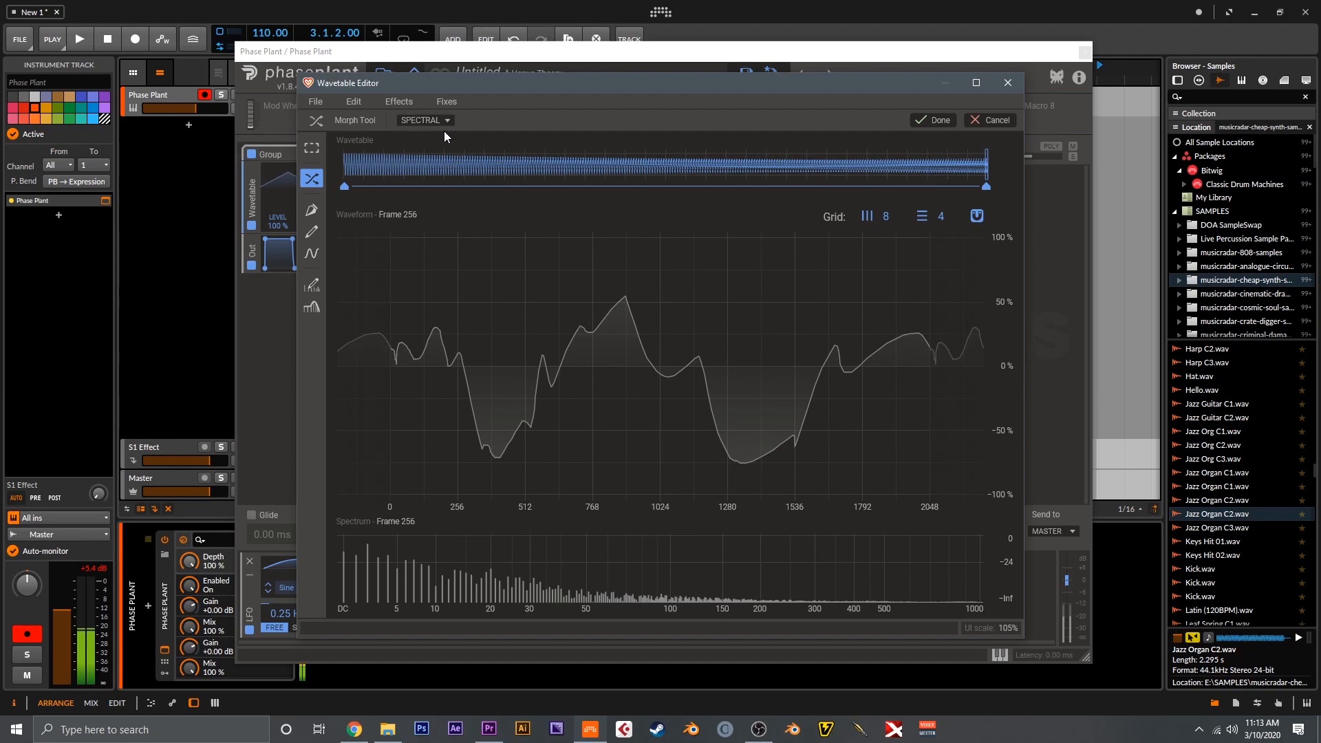
{"action": "left_click", "coordinate": [425, 130]}
{"action": "left_click", "coordinate": [433, 122]}
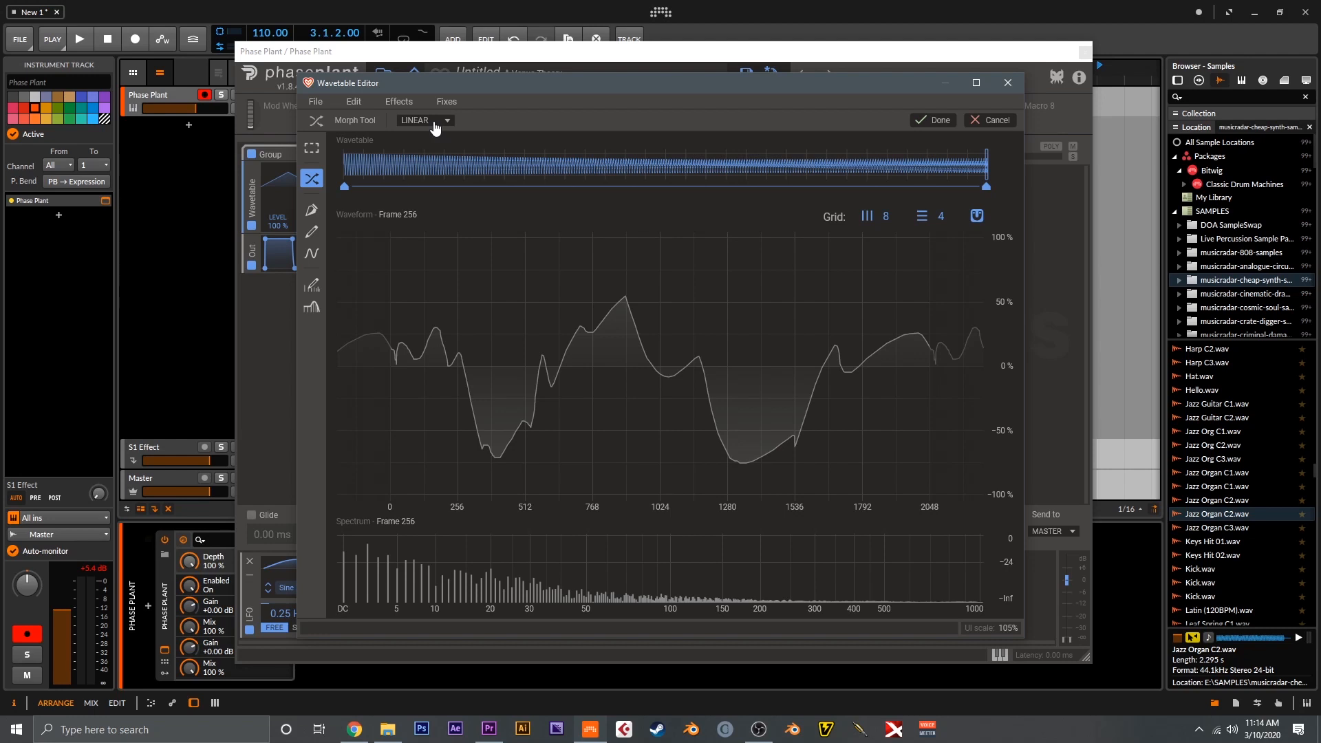
{"action": "left_click", "coordinate": [926, 121]}
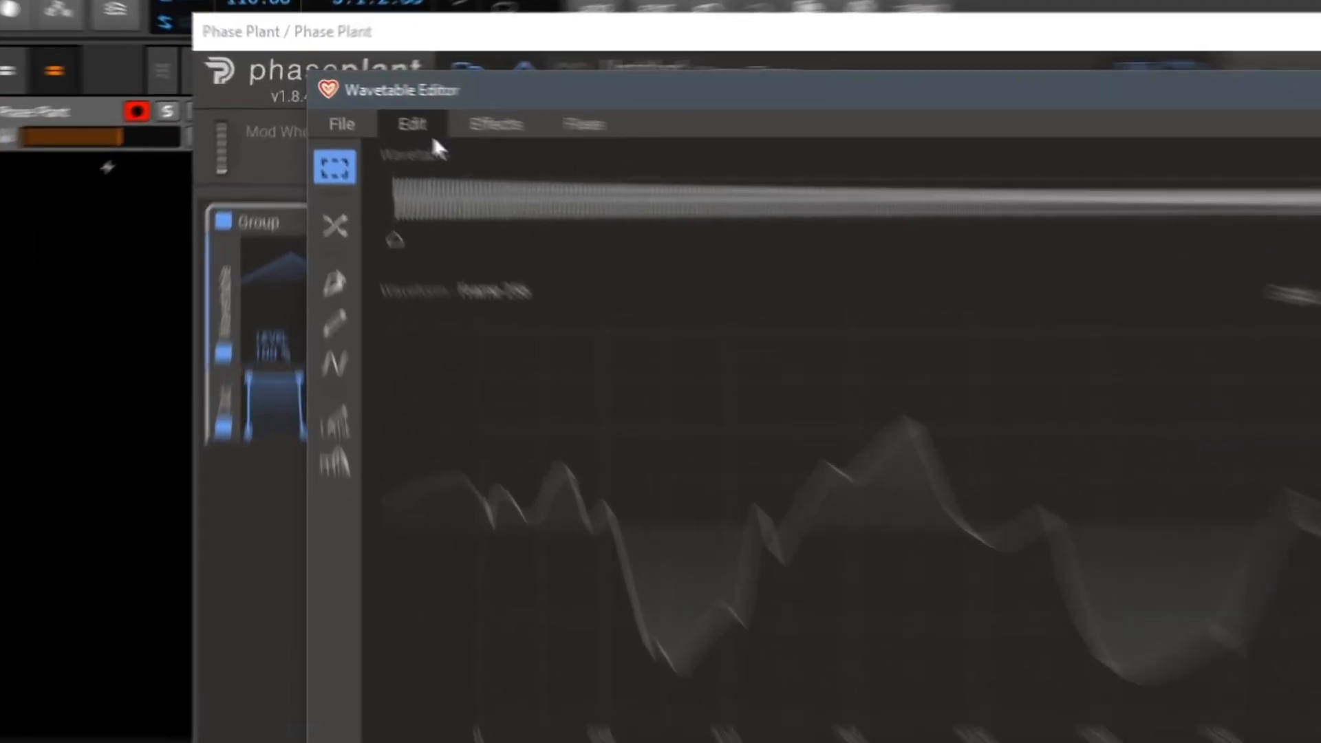
Undo the morph between the first and last frames
{"action": "left_click", "coordinate": [354, 102]}
{"action": "left_click", "coordinate": [466, 164]}
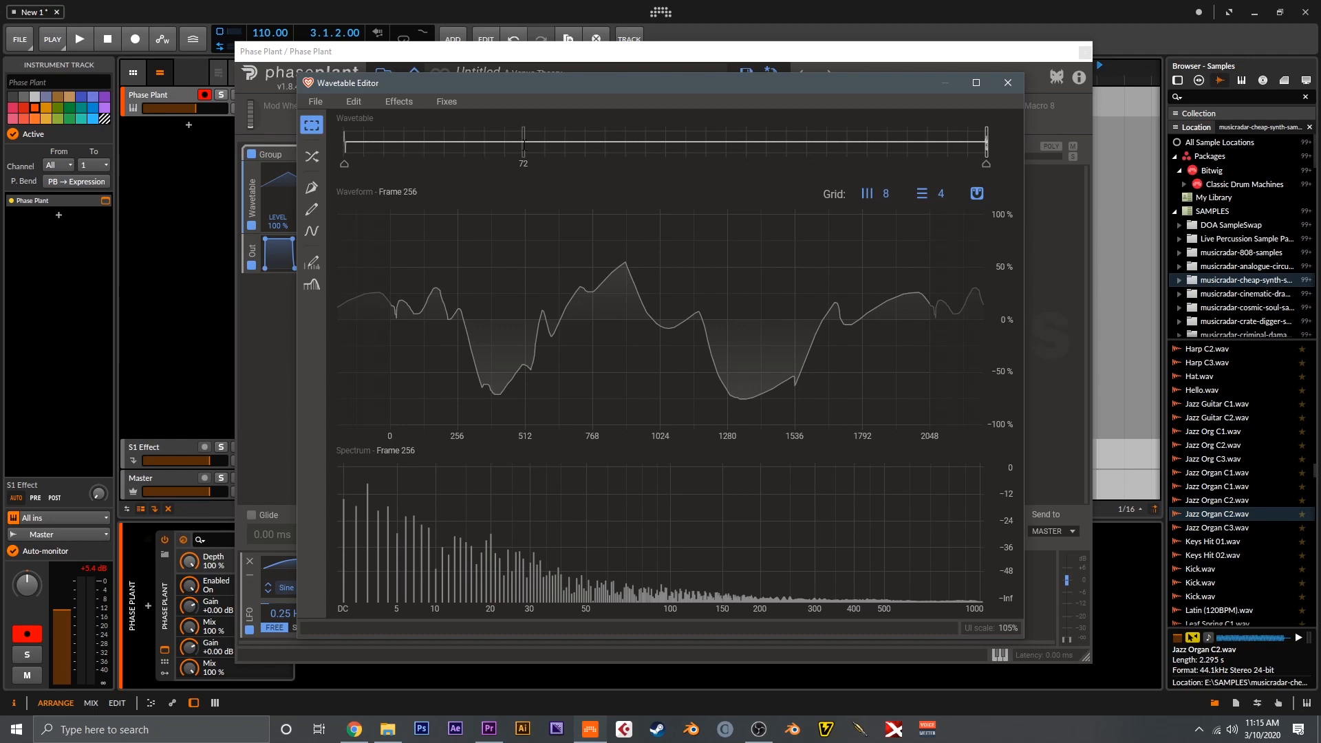
Generate a saw wave in frame 72 with the Wave Tool and apply it
{"action": "left_click", "coordinate": [523, 141]}
{"action": "left_click", "coordinate": [311, 232]}
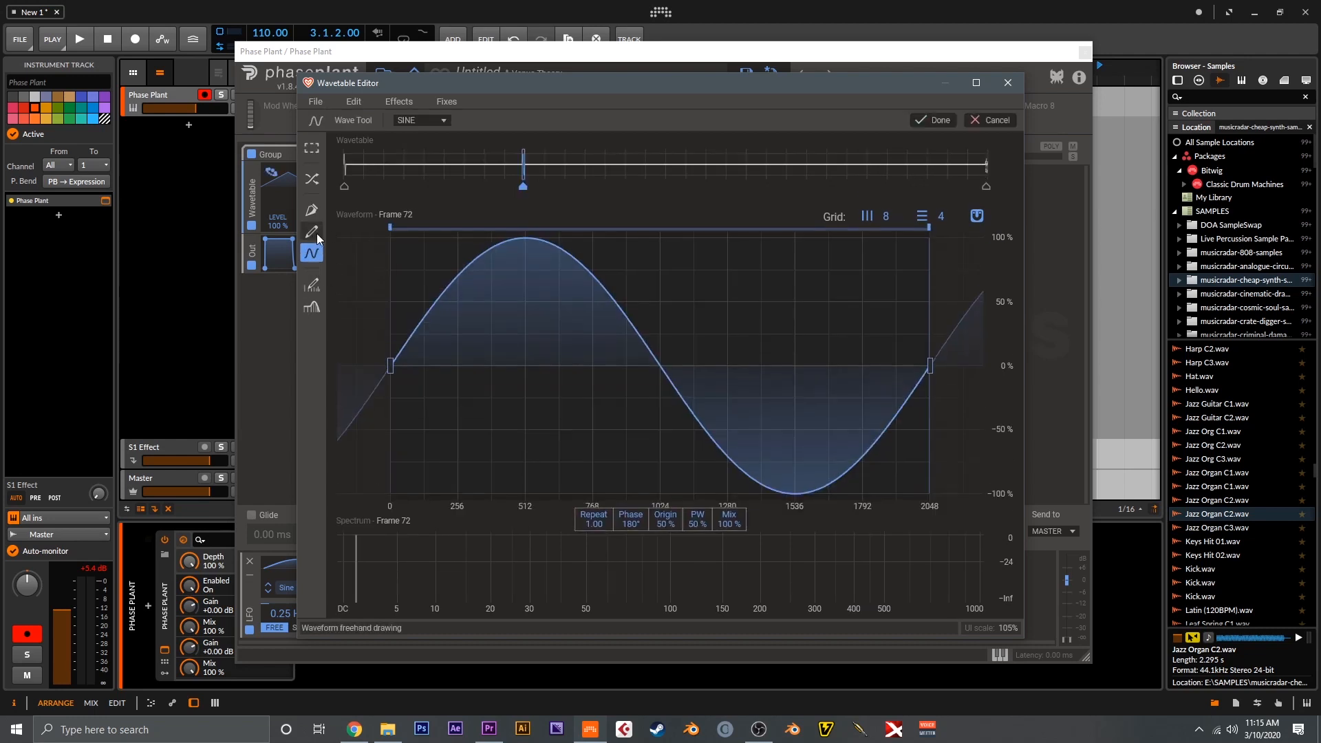
{"action": "left_click", "coordinate": [421, 121]}
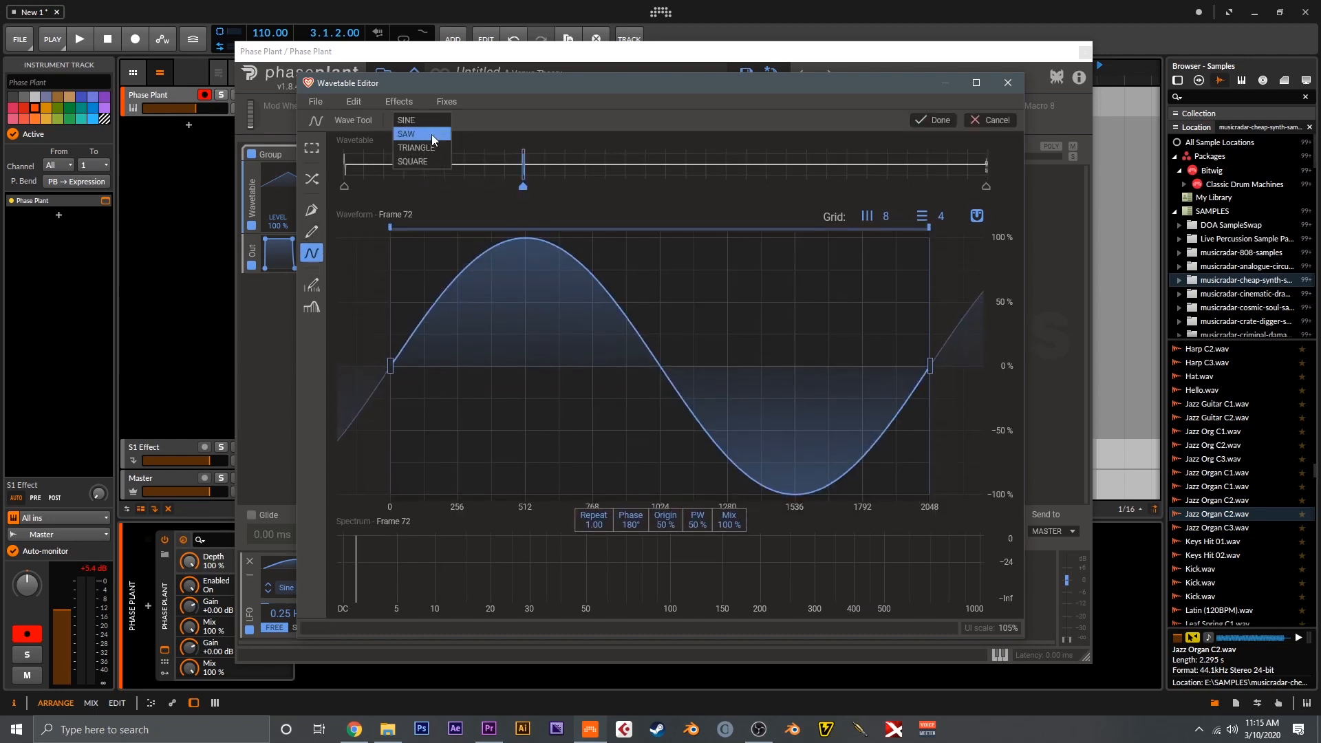
{"action": "left_click", "coordinate": [432, 134]}
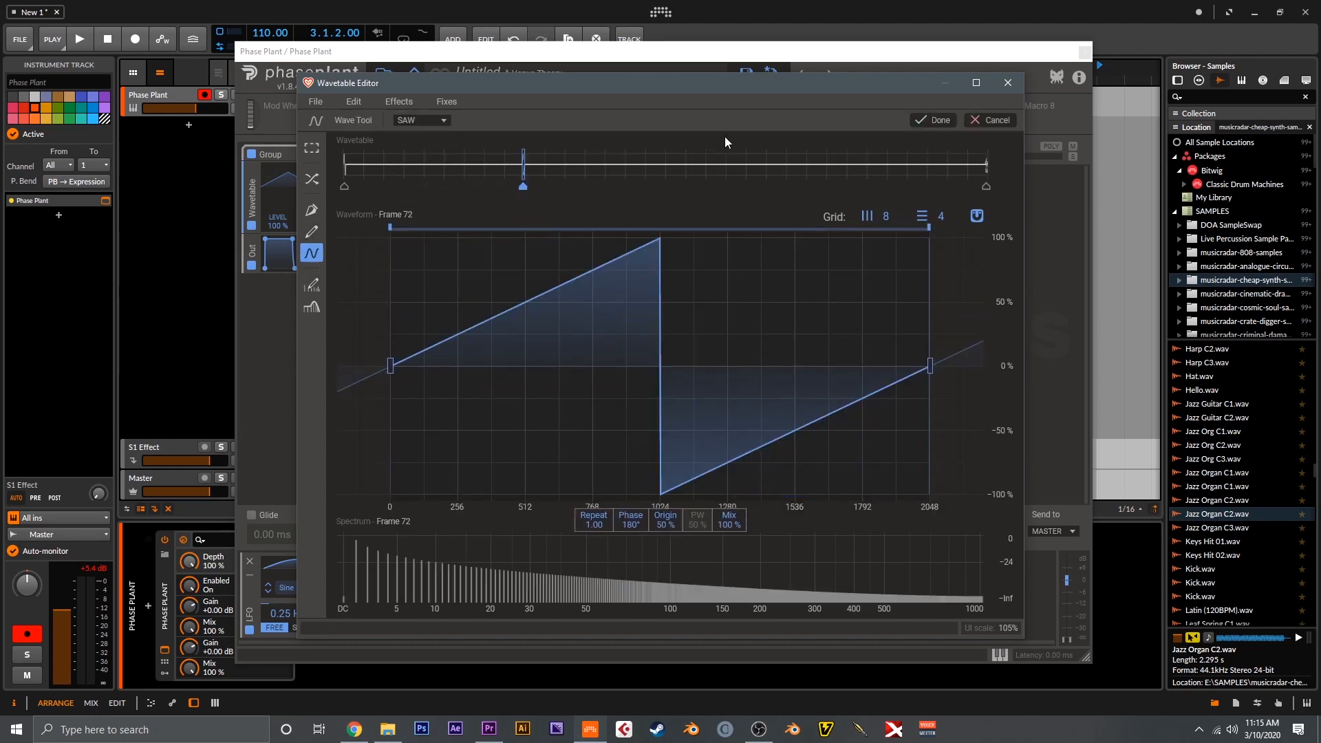
{"action": "left_click", "coordinate": [923, 122]}
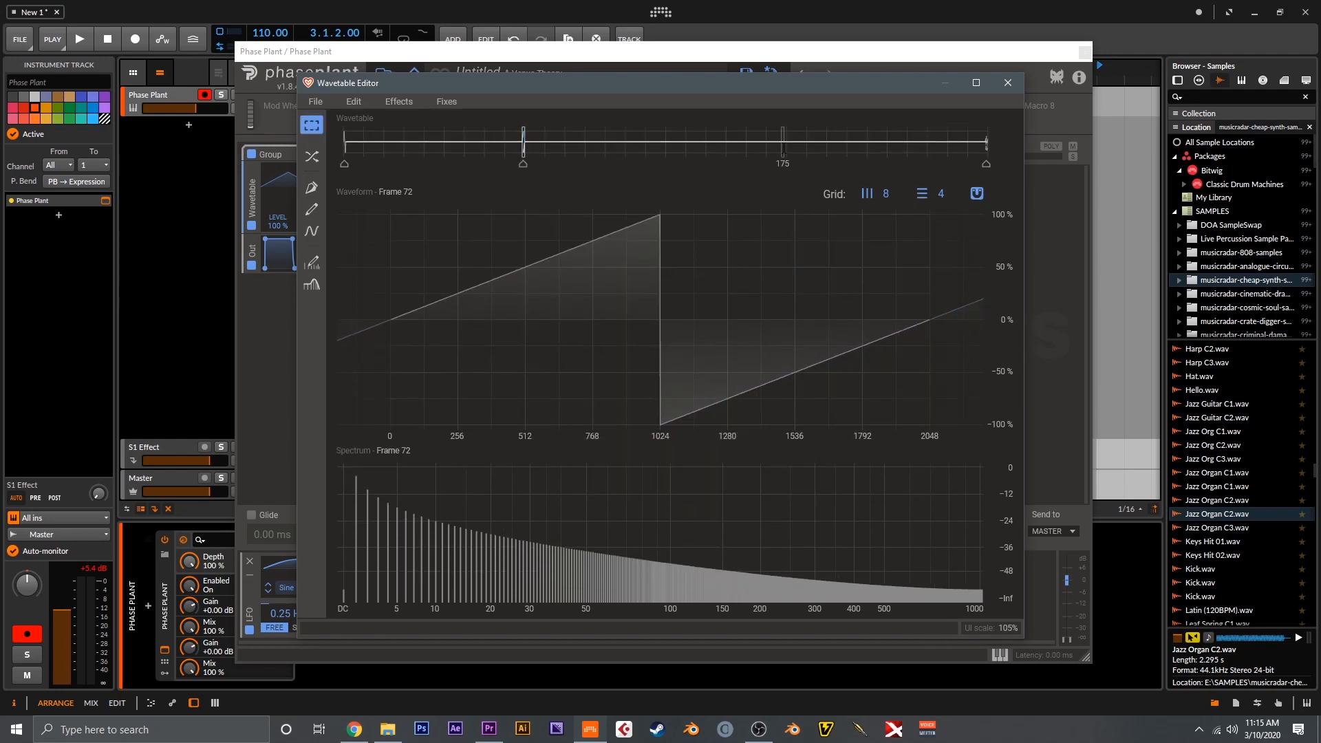
Generate a square wave in frame 177 with the Wave Tool and apply it
{"action": "left_click", "coordinate": [788, 143]}
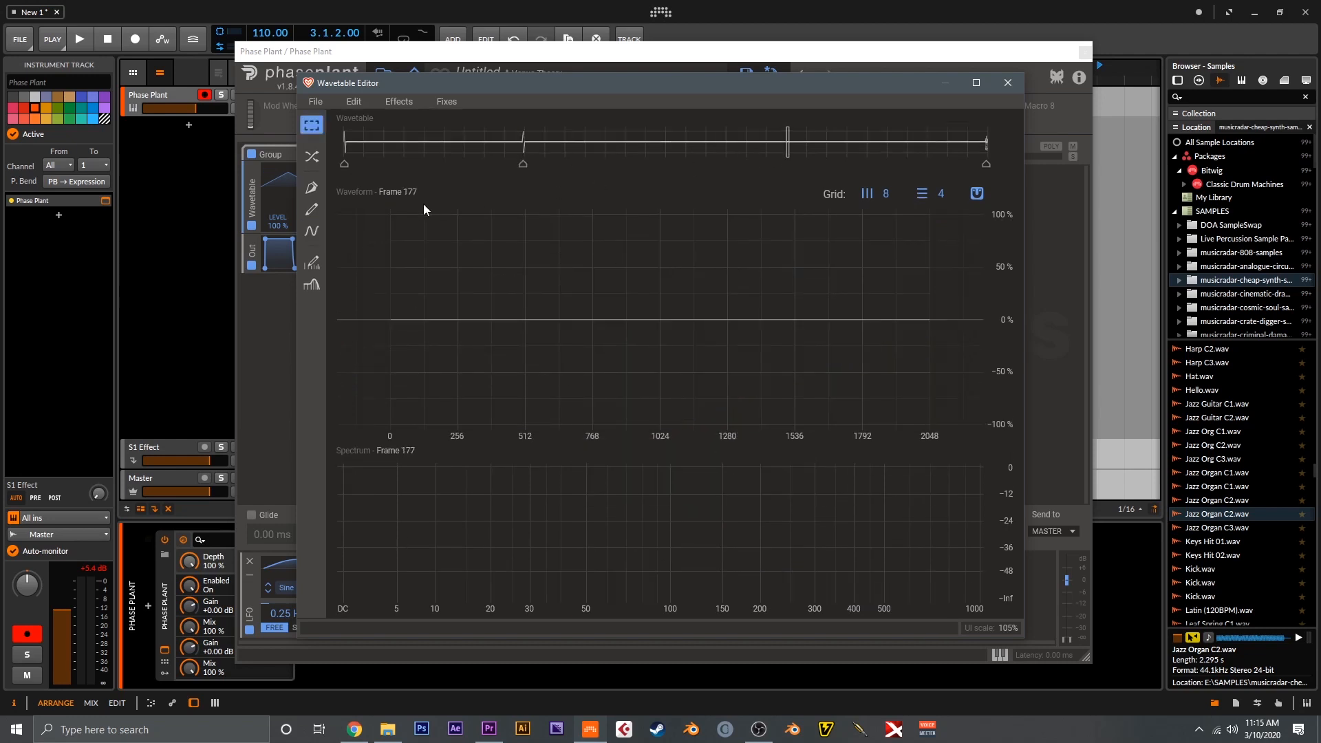
{"action": "left_click", "coordinate": [311, 231]}
{"action": "left_click", "coordinate": [415, 121]}
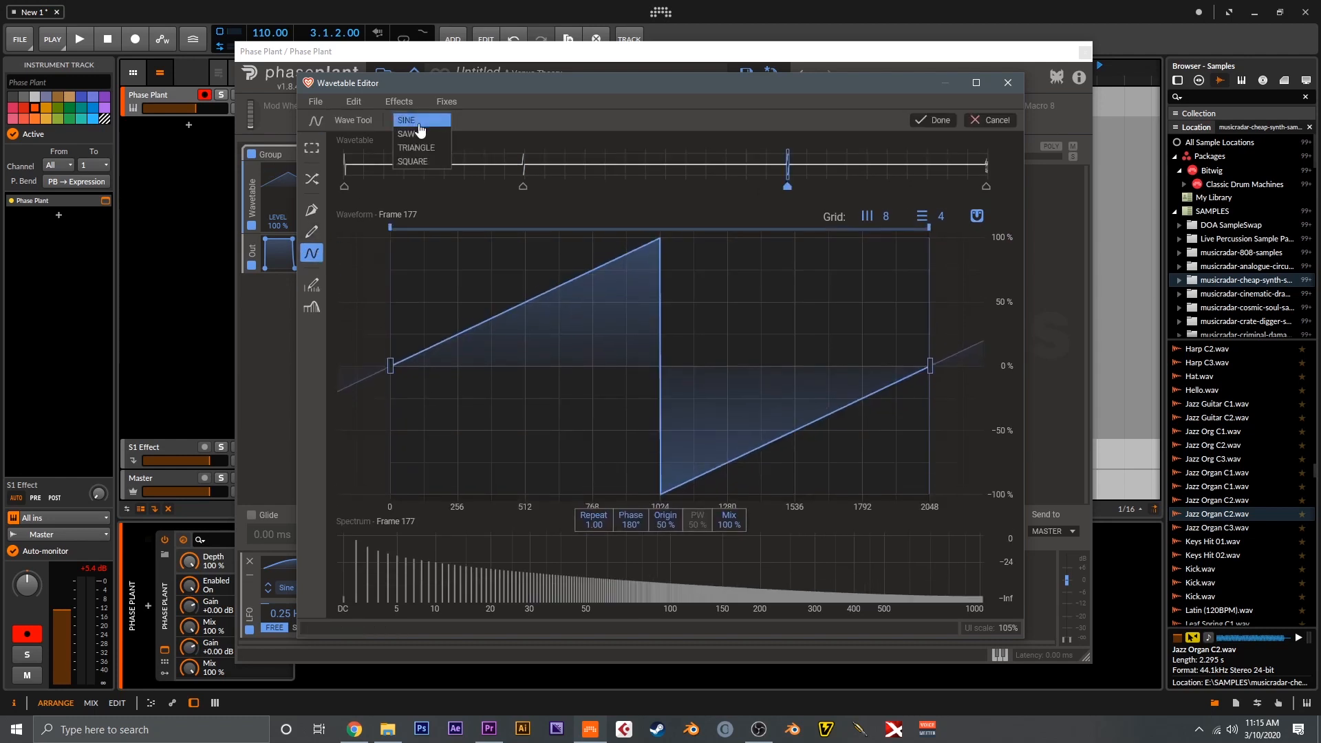
{"action": "left_click", "coordinate": [427, 161]}
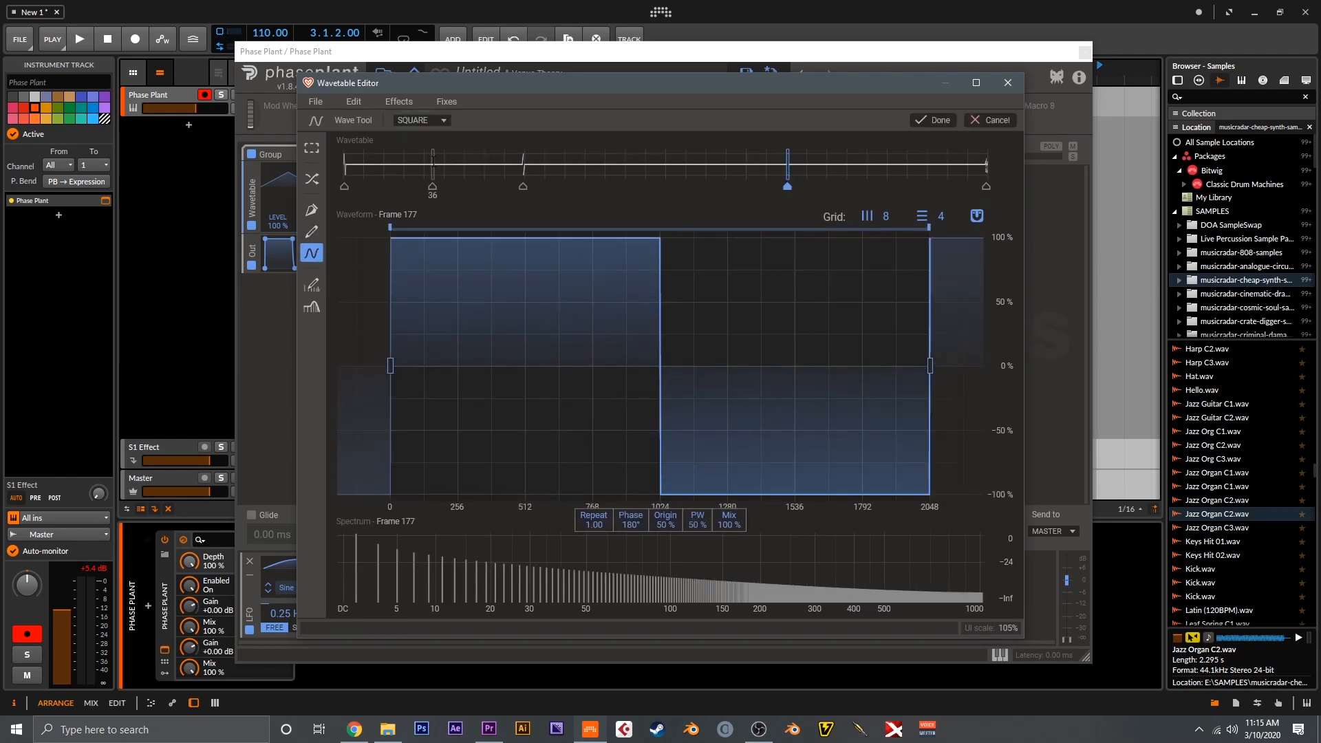
{"action": "left_click", "coordinate": [921, 121]}
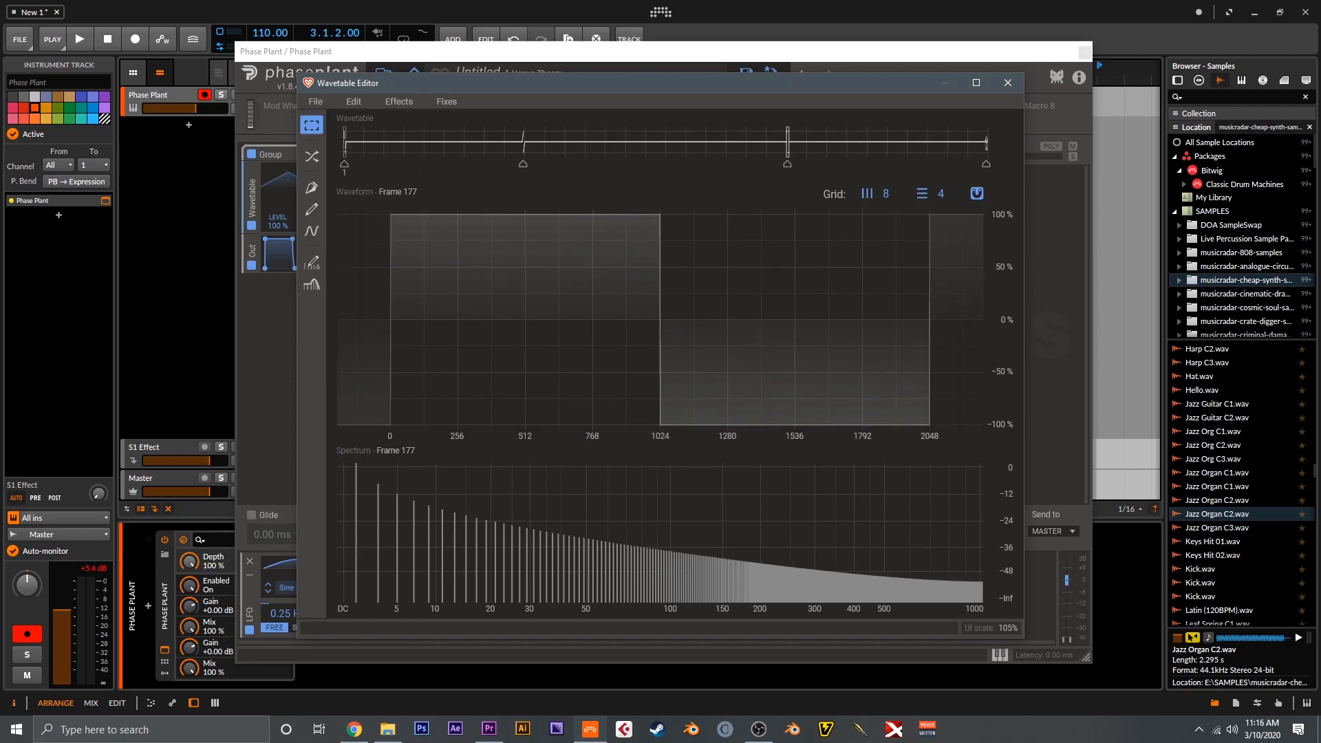
Morph linearly from frame 1 through frames 72 and 177 to frame 256, and apply the morph
{"action": "left_click", "coordinate": [631, 143]}
{"action": "left_click", "coordinate": [985, 143]}
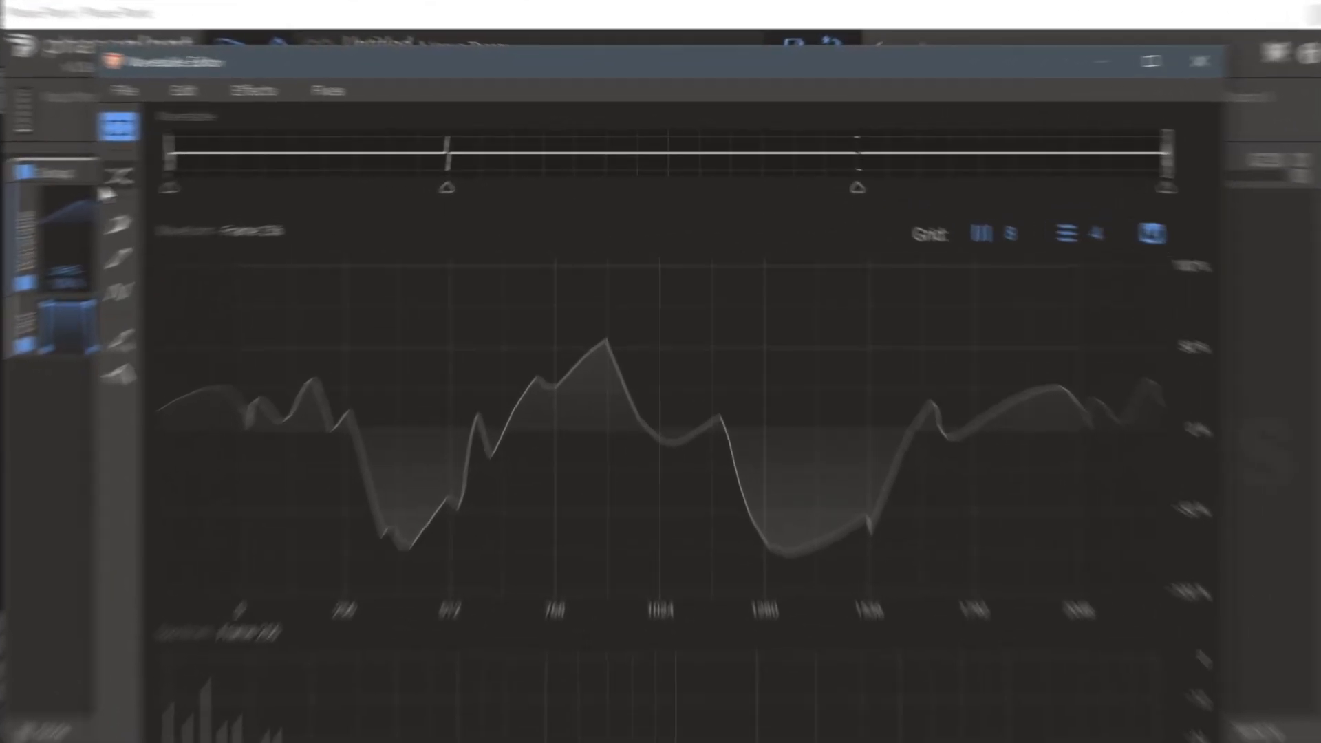
{"action": "left_click", "coordinate": [116, 179]}
{"action": "left_click_drag", "start_coordinate": [351, 196], "coordinate": [886, 197]}
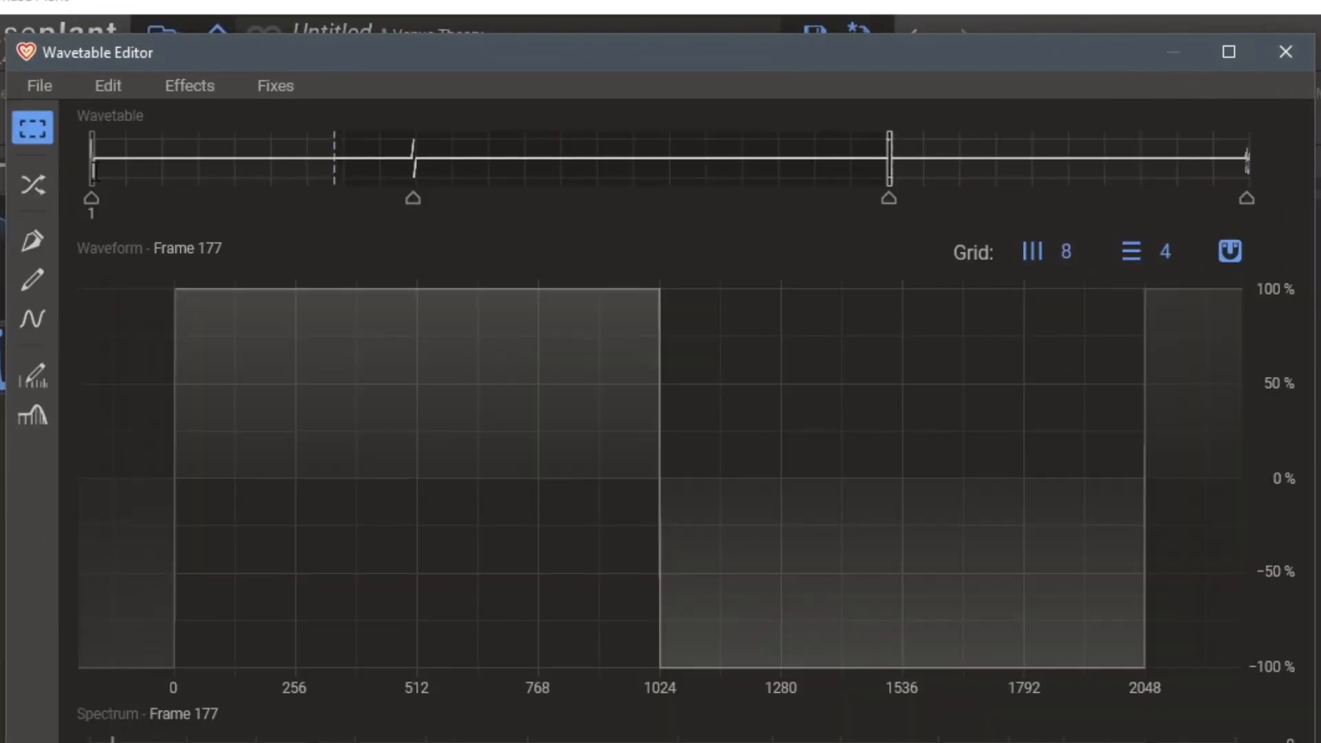
{"action": "left_click", "coordinate": [92, 165]}
{"action": "left_click", "coordinate": [51, 183]}
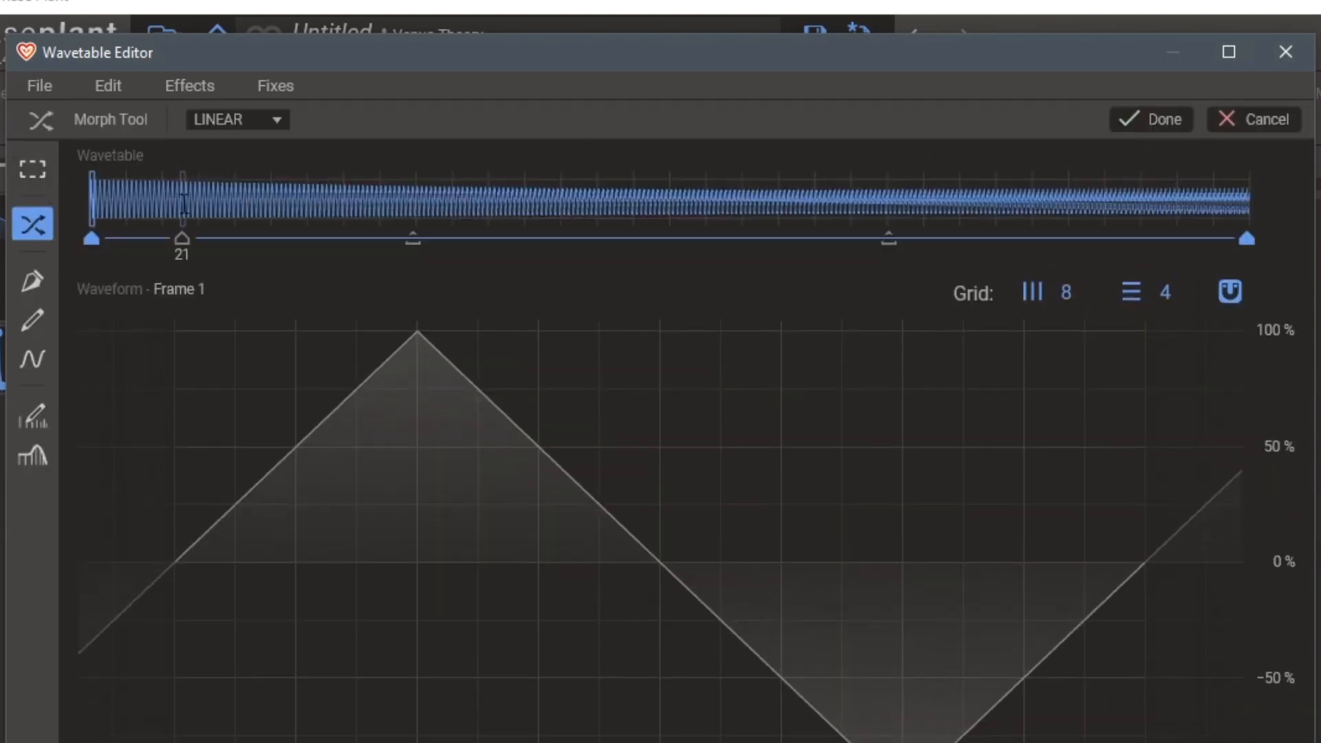
{"action": "left_click", "coordinate": [414, 239]}
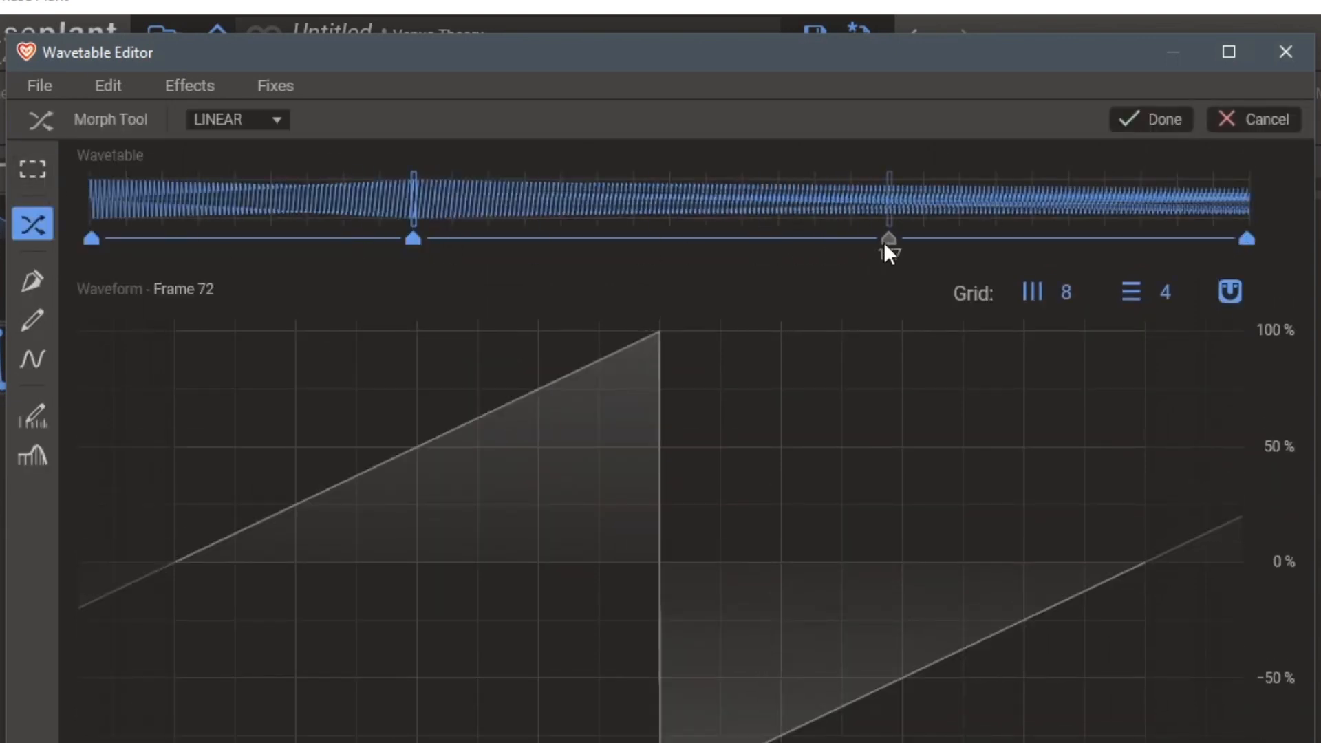
{"action": "left_click", "coordinate": [887, 239]}
{"action": "left_click", "coordinate": [1245, 239]}
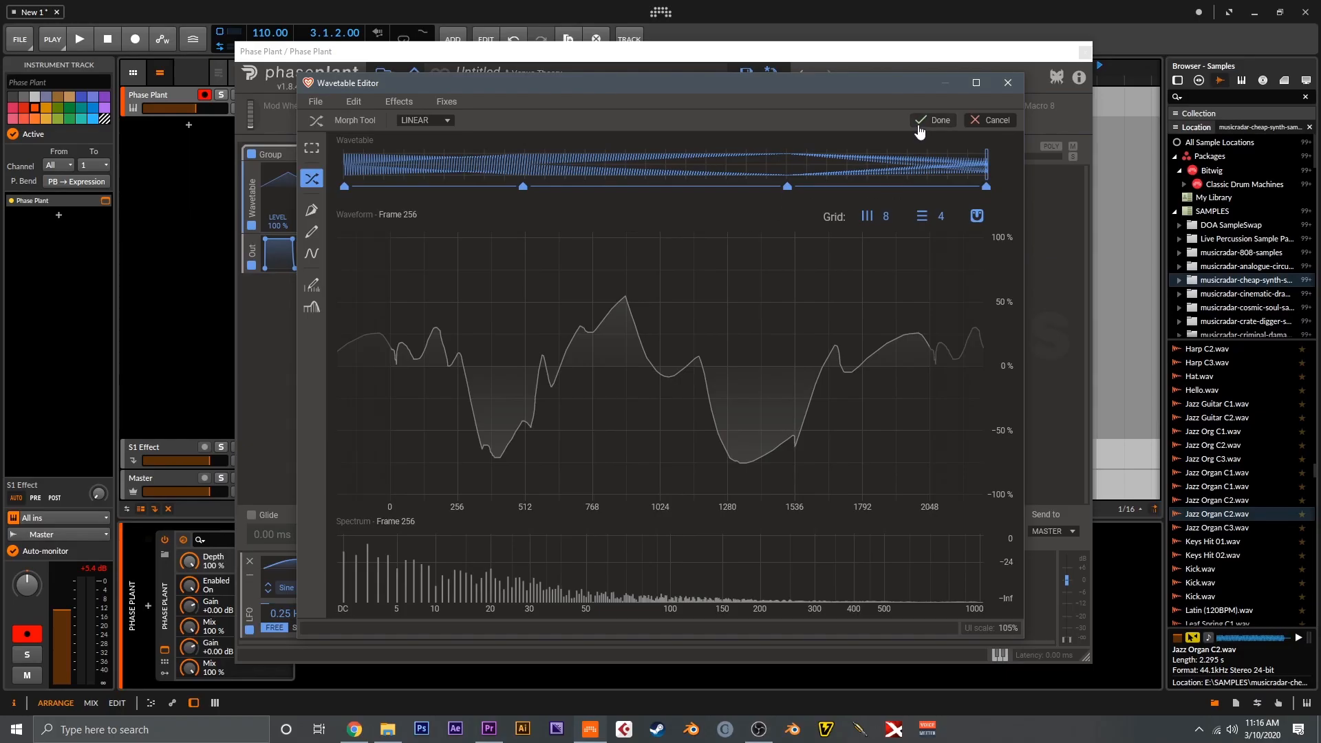
{"action": "left_click", "coordinate": [919, 126]}
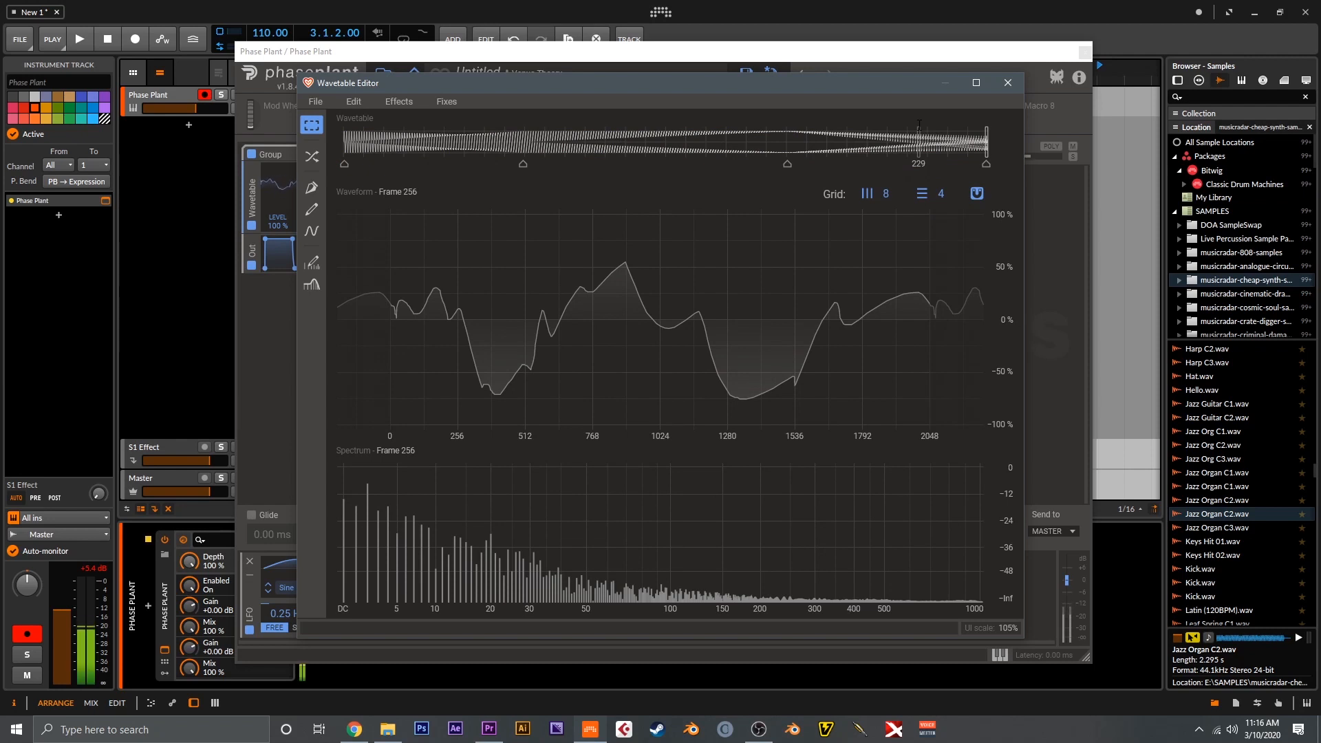
Start a 12 dB/oct low-pass filter at frame 1 with the cutoff at about 39 and raise its Q
{"action": "left_click", "coordinate": [311, 285]}
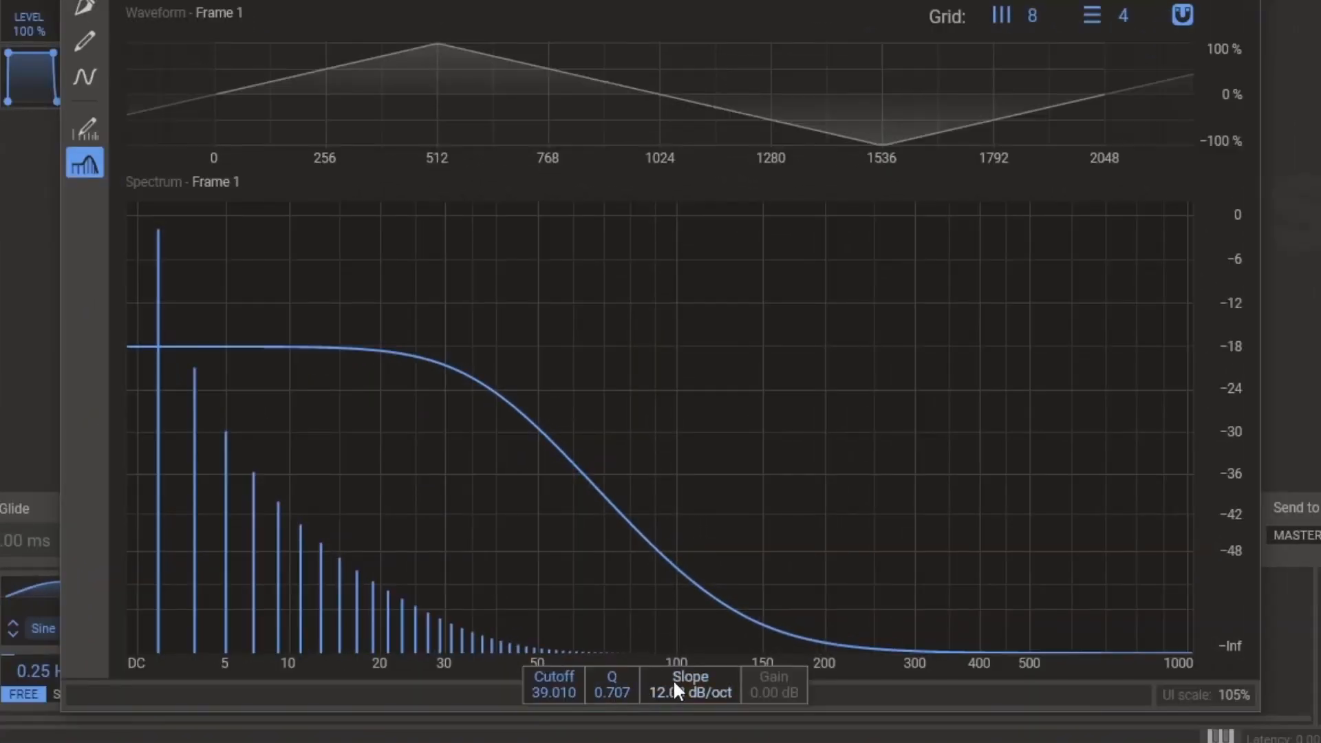
{"action": "left_click_drag", "start_coordinate": [639, 625], "coordinate": [639, 611]}
{"action": "left_click_drag", "start_coordinate": [622, 695], "coordinate": [621, 687]}
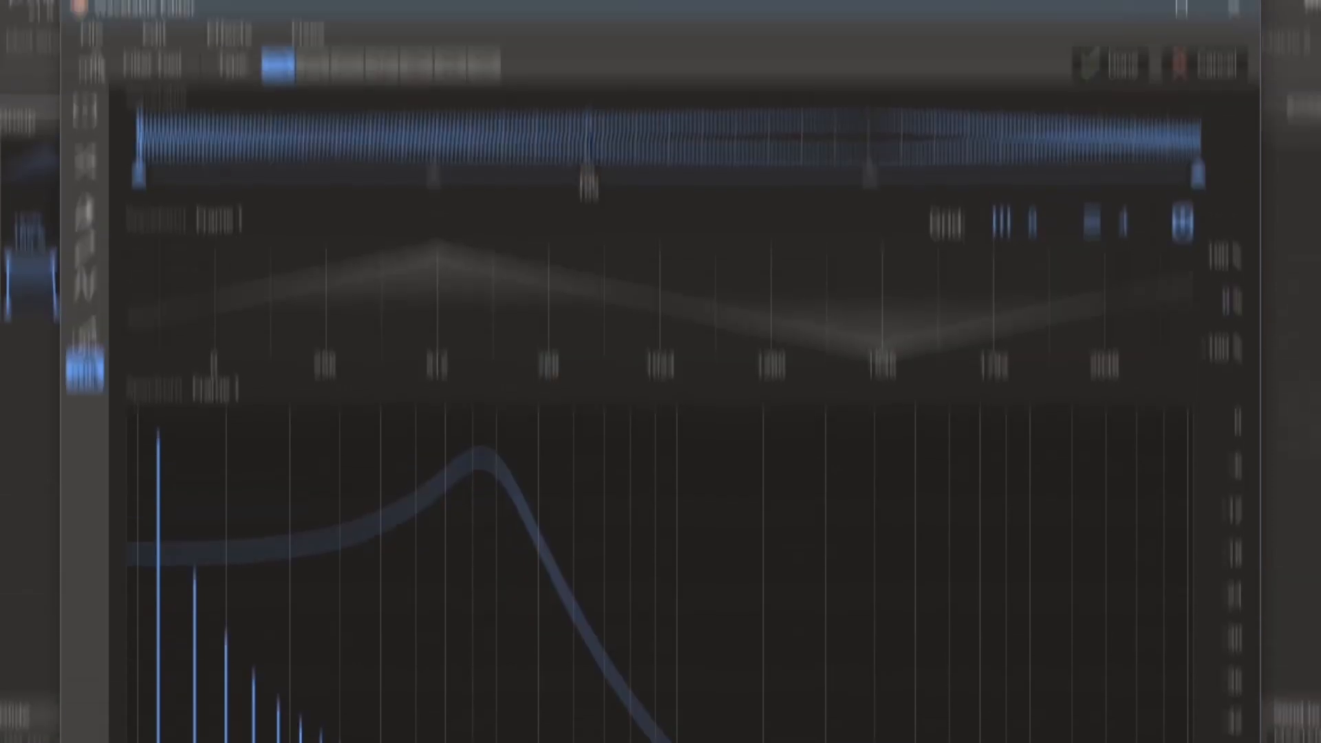
Adjust the low-pass filter's cutoff and Q at intermediate frames, set Q to about 0.86 with cutoff 1025 at frame 256, and apply the filter
{"action": "left_click", "coordinate": [590, 225]}
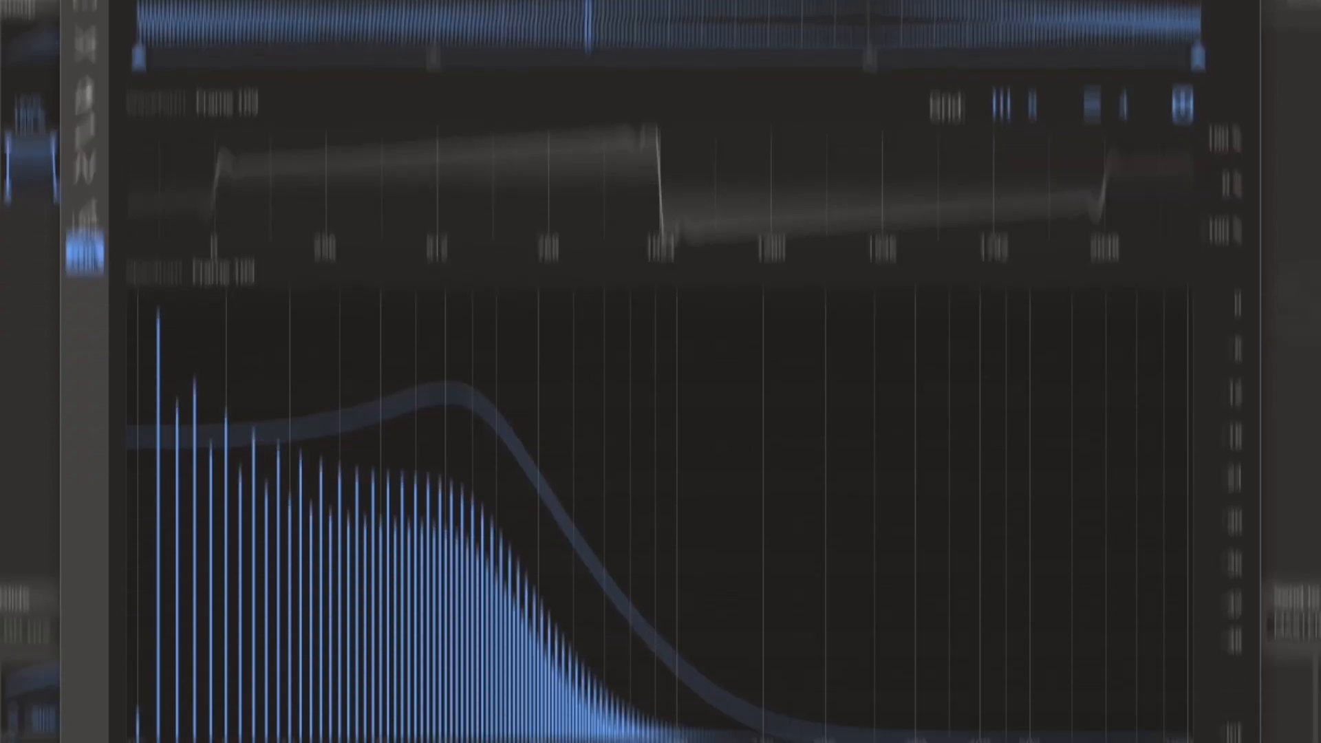
{"action": "left_click_drag", "start_coordinate": [554, 697], "coordinate": [553, 606]}
{"action": "left_click_drag", "start_coordinate": [605, 687], "coordinate": [604, 698]}
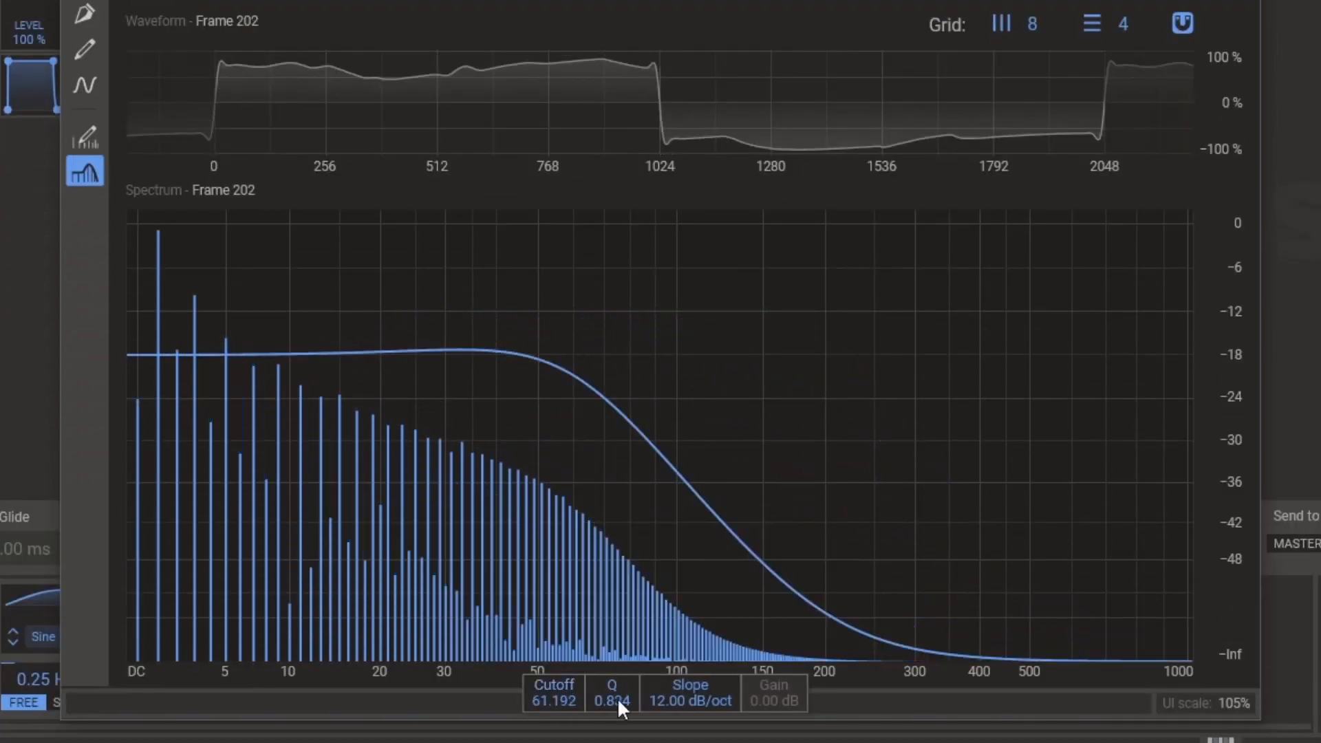
{"action": "mouse_move", "coordinate": [613, 702]}
{"action": "left_mouse_down"}
{"action": "mouse_move", "coordinate": [613, 685]}
{"action": "mouse_move", "coordinate": [560, 678]}
{"action": "mouse_move", "coordinate": [605, 678]}
{"action": "left_mouse_up"}
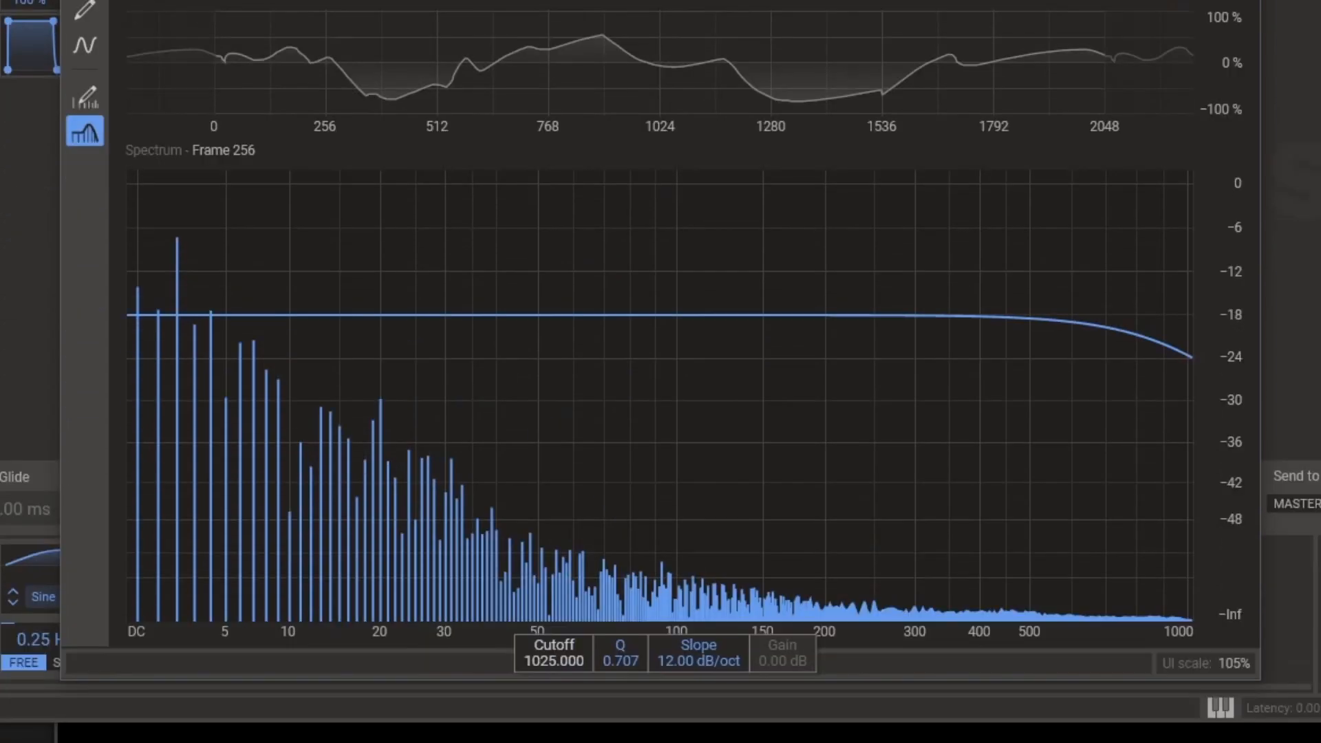
{"action": "left_click_drag", "start_coordinate": [607, 657], "coordinate": [607, 644]}
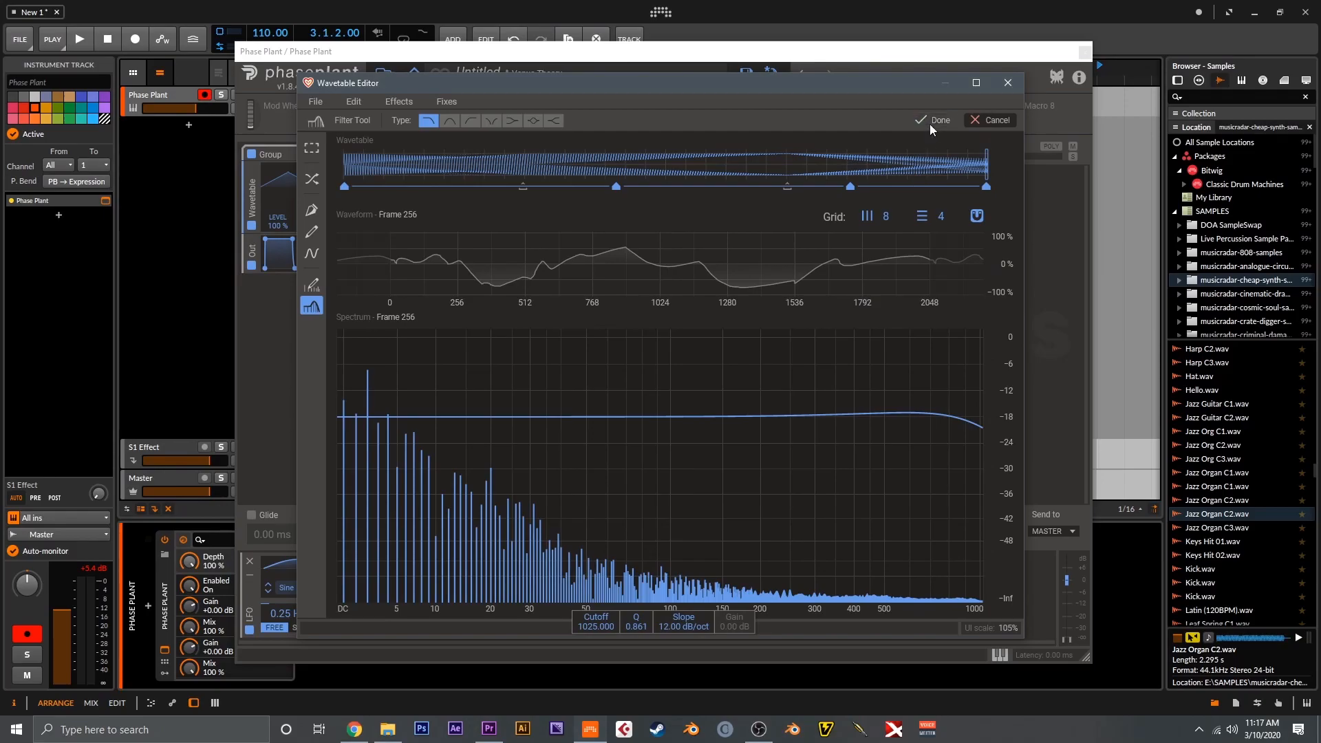
{"action": "left_click", "coordinate": [930, 121]}
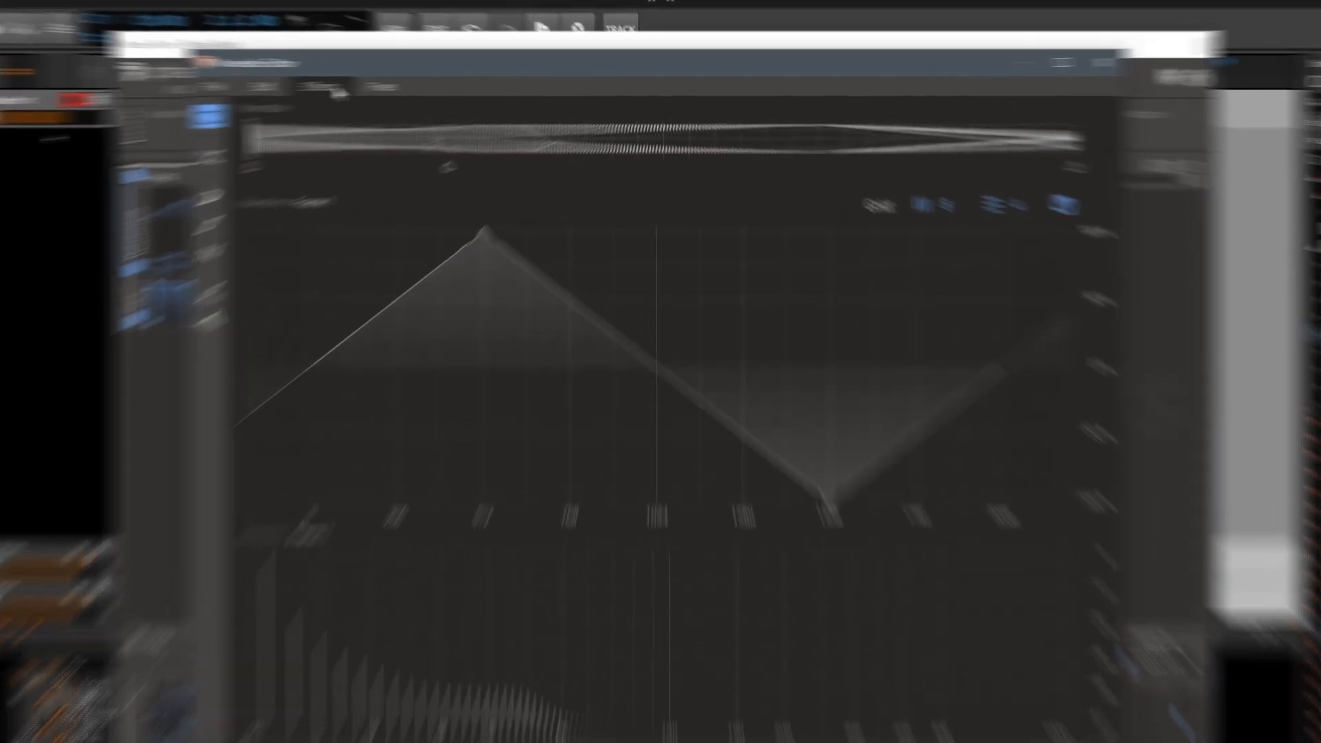
Start the Sine FM effect and set its modulation amount at frame 1 to 15%
{"action": "left_click", "coordinate": [405, 83]}
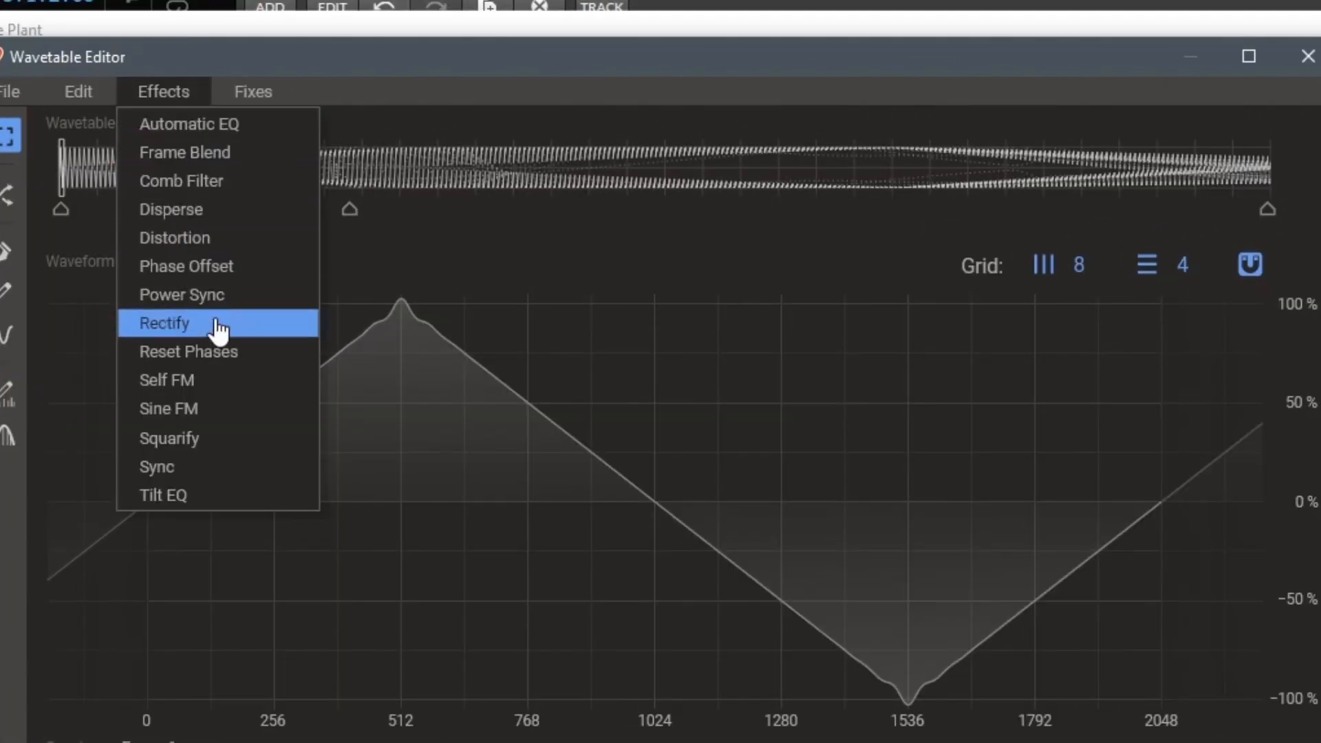
{"action": "left_click", "coordinate": [205, 413]}
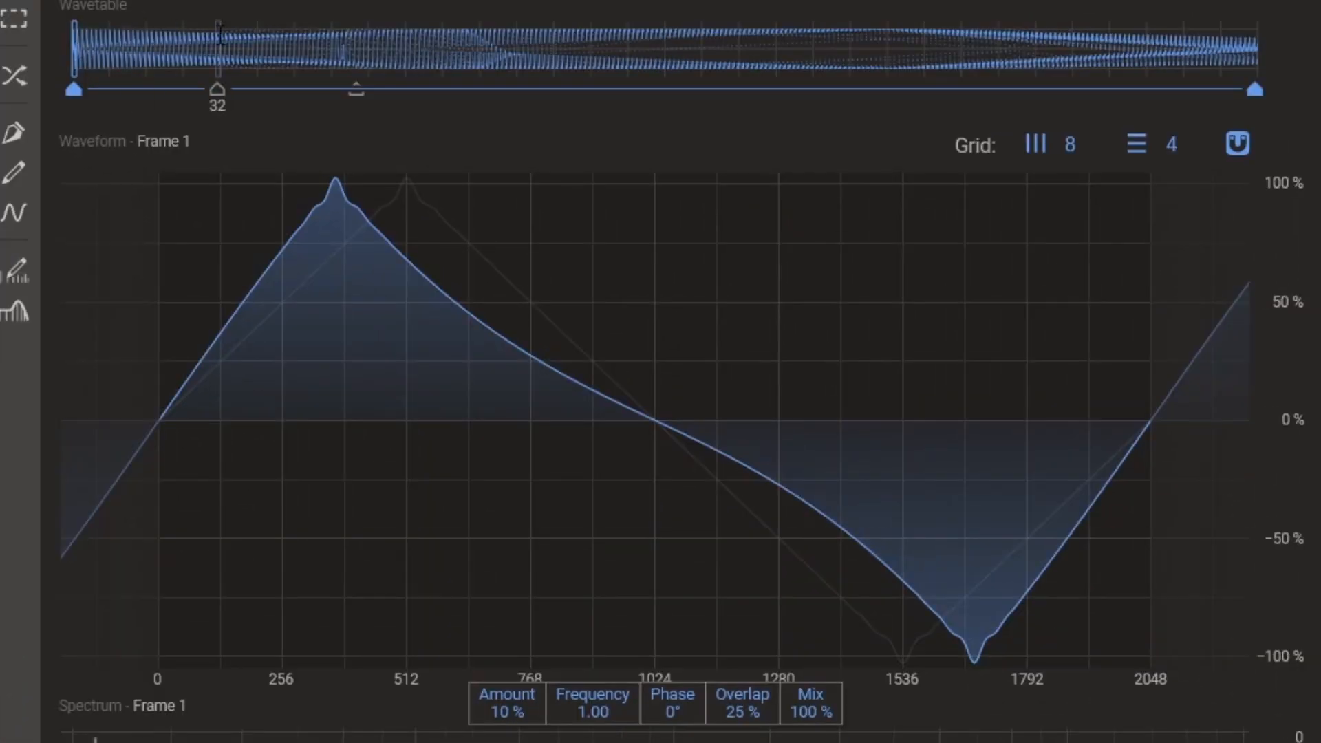
{"action": "left_click", "coordinate": [542, 145]}
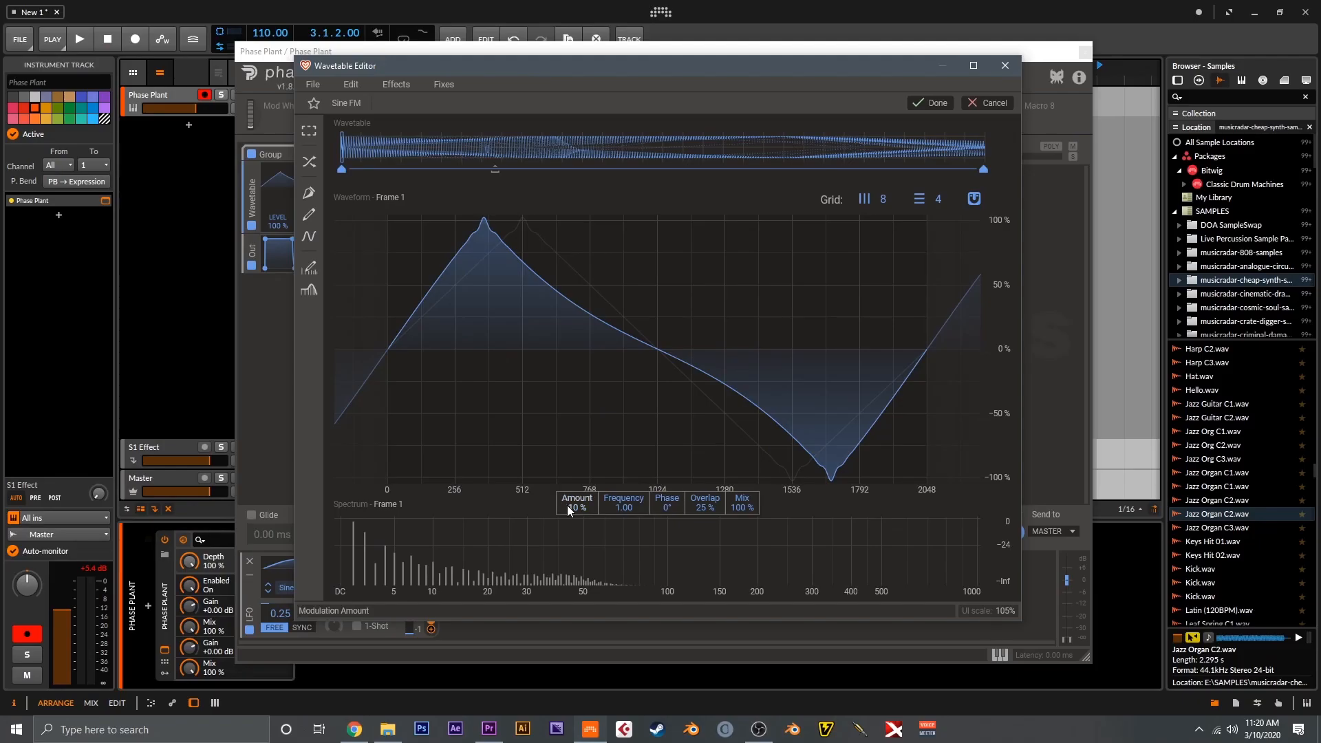
{"action": "double_click", "coordinate": [510, 711]}
{"action": "type", "text": "15"}
{"action": "key", "text": "Return"}
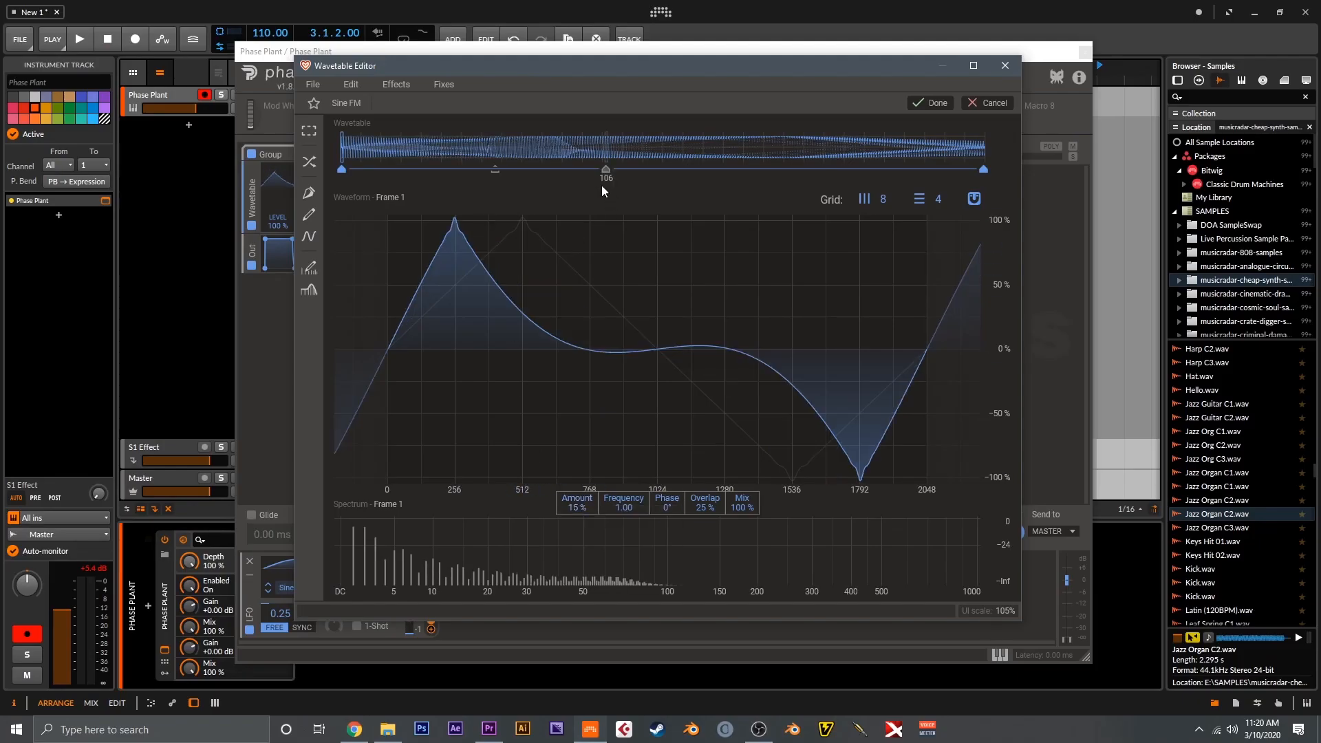
Set the Sine FM amount at frame 120 to 20%
{"action": "left_click", "coordinate": [641, 164]}
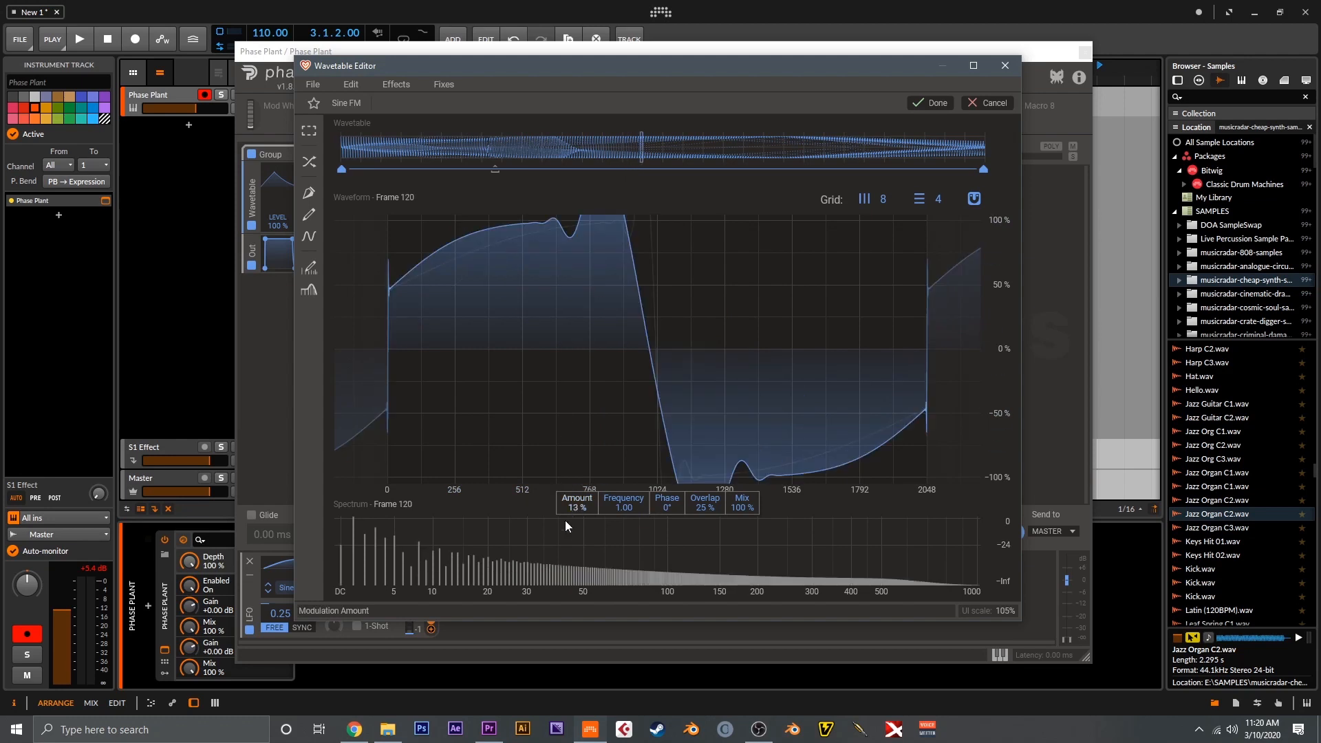
{"action": "double_click", "coordinate": [582, 505]}
{"action": "type", "text": "20"}
{"action": "key", "text": "Return"}
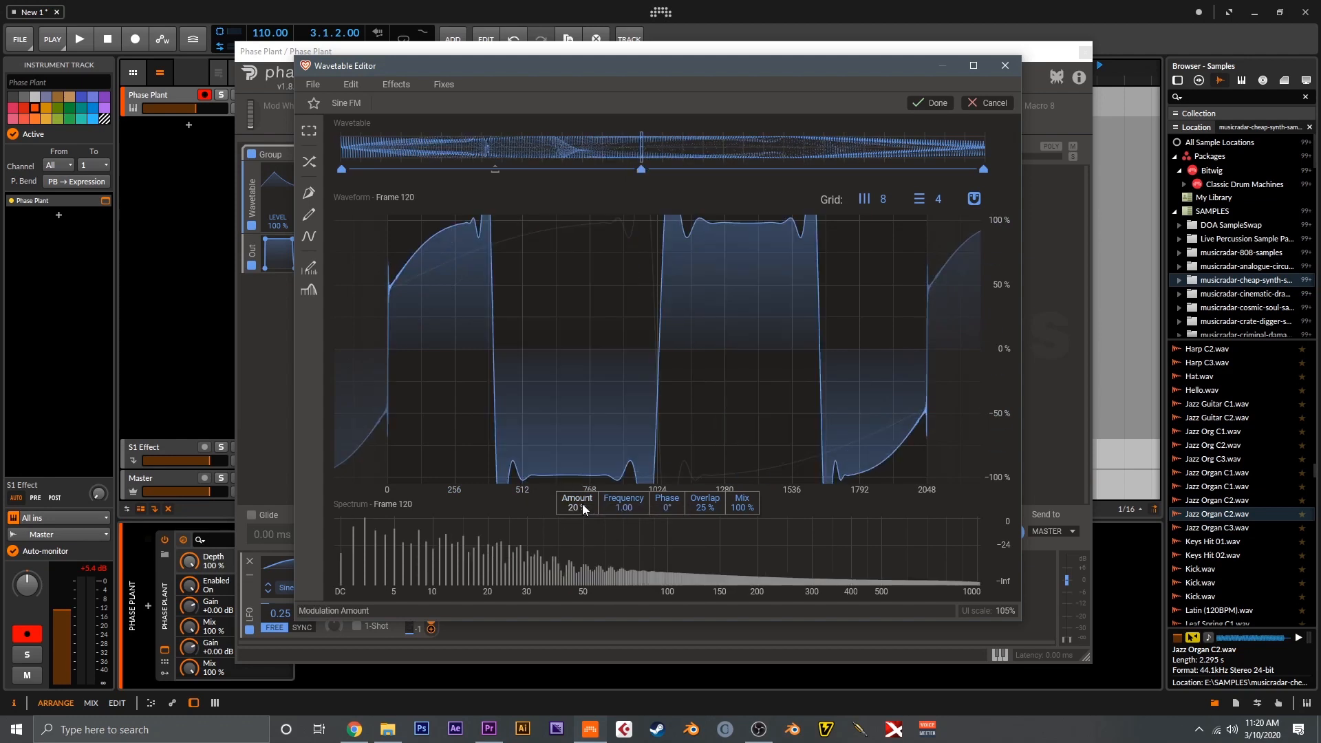
Set the Sine FM amount at frame 203 to 10%
{"action": "left_click", "coordinate": [851, 148]}
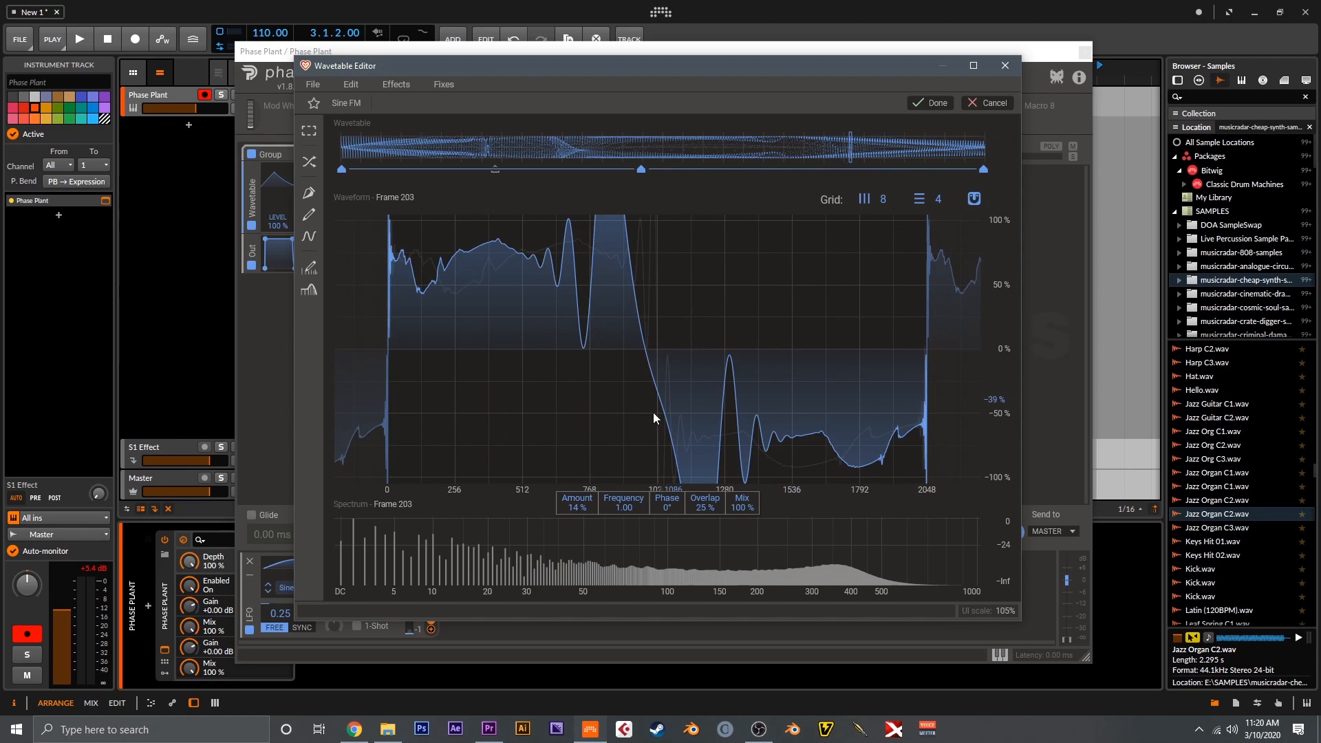
{"action": "double_click", "coordinate": [573, 505]}
{"action": "type", "text": "10"}
{"action": "key", "text": "Return"}
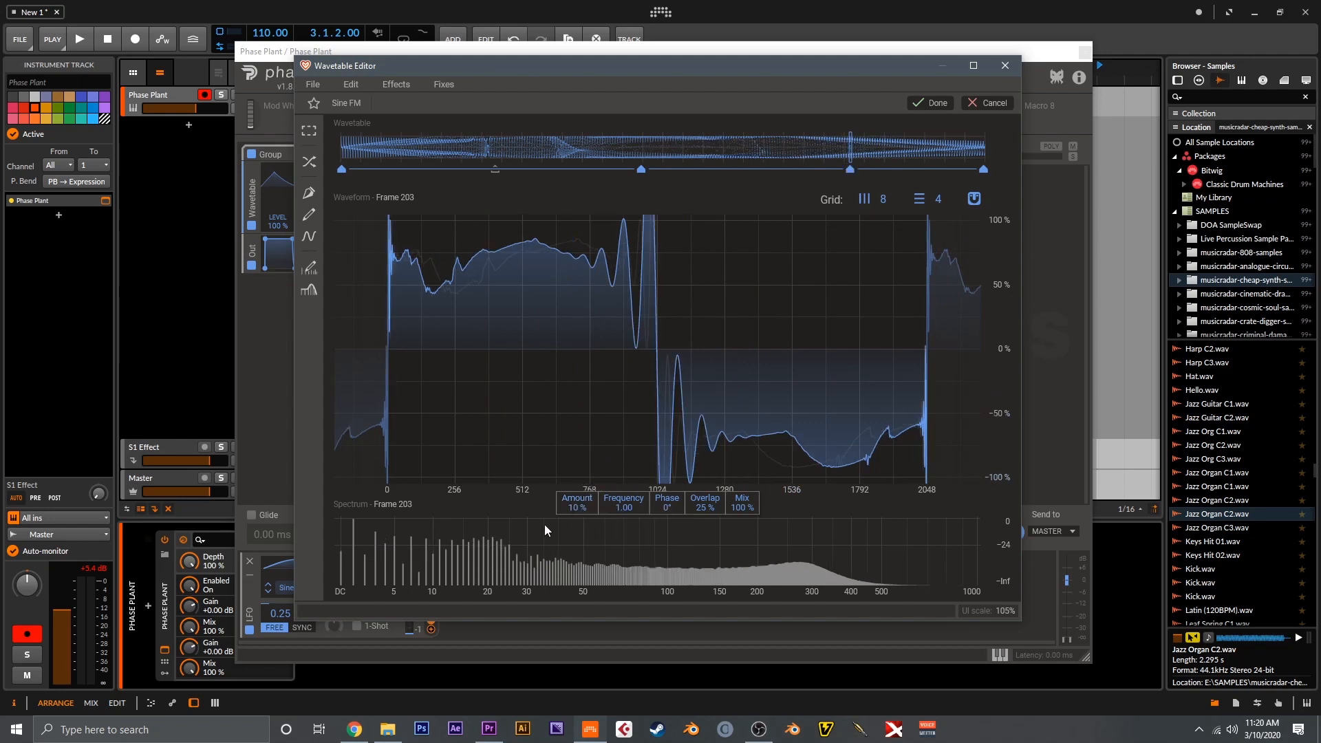
Set the Sine FM amount at frame 256 to 5%
{"action": "left_click", "coordinate": [984, 148]}
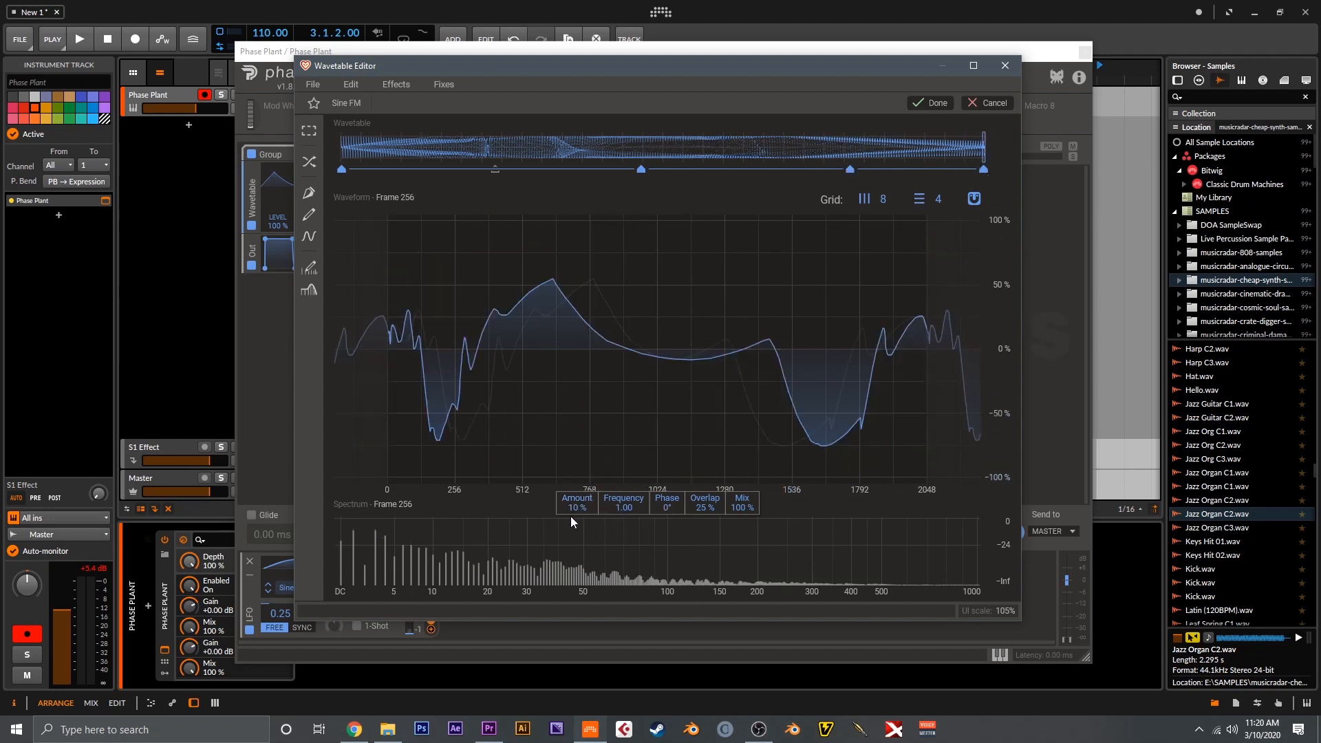
{"action": "double_click", "coordinate": [573, 506]}
{"action": "type", "text": "5"}
{"action": "key", "text": "Return"}
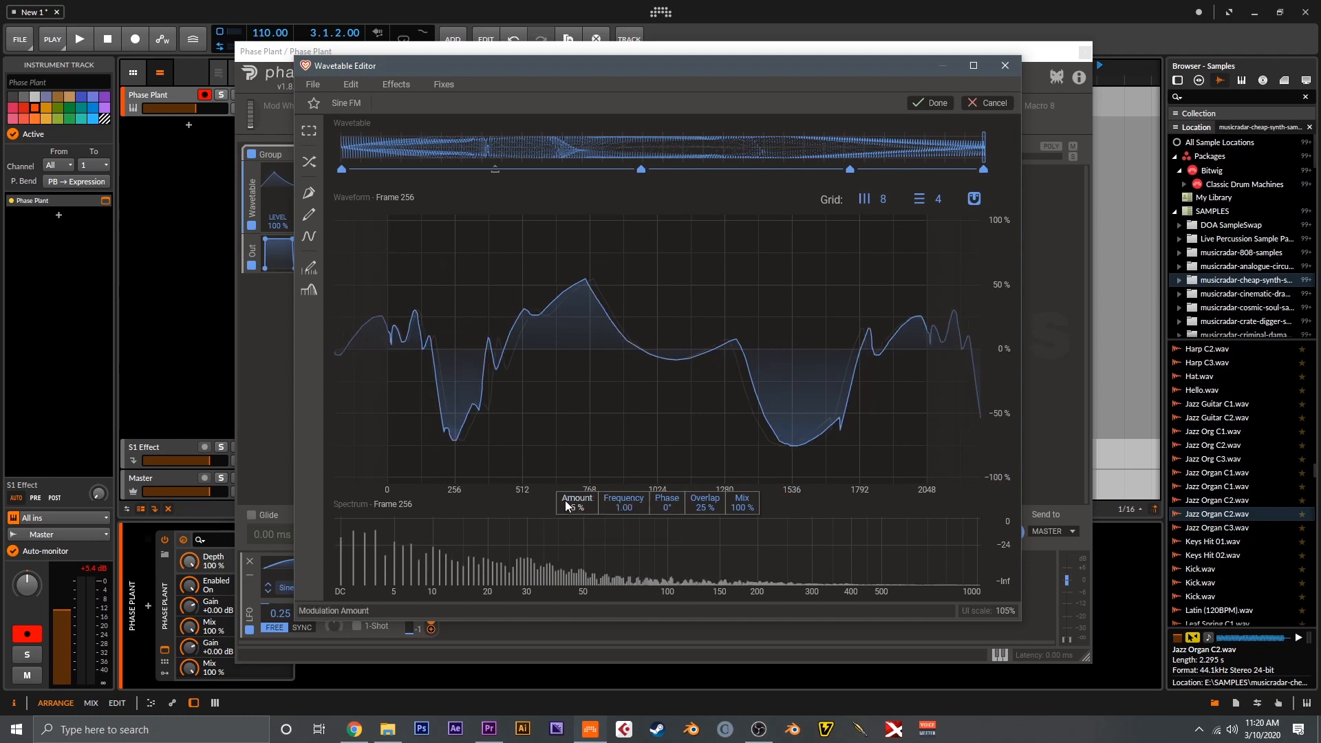
Preview the wavetable by sweeping the oscillator's frame position beside the moved editor window, and apply the Sine FM effect
{"action": "left_click_drag", "start_coordinate": [407, 70], "coordinate": [766, 68]}
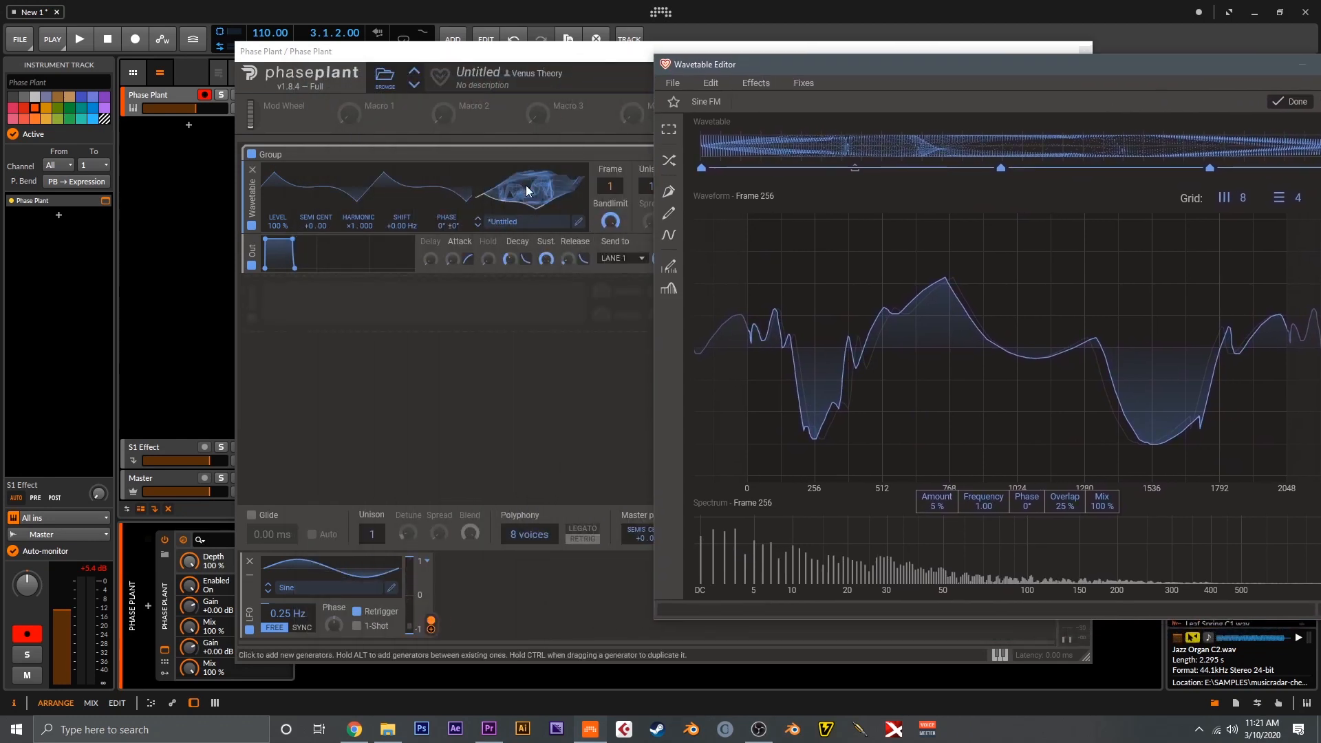
{"action": "left_click_drag", "start_coordinate": [522, 199], "coordinate": [522, 104]}
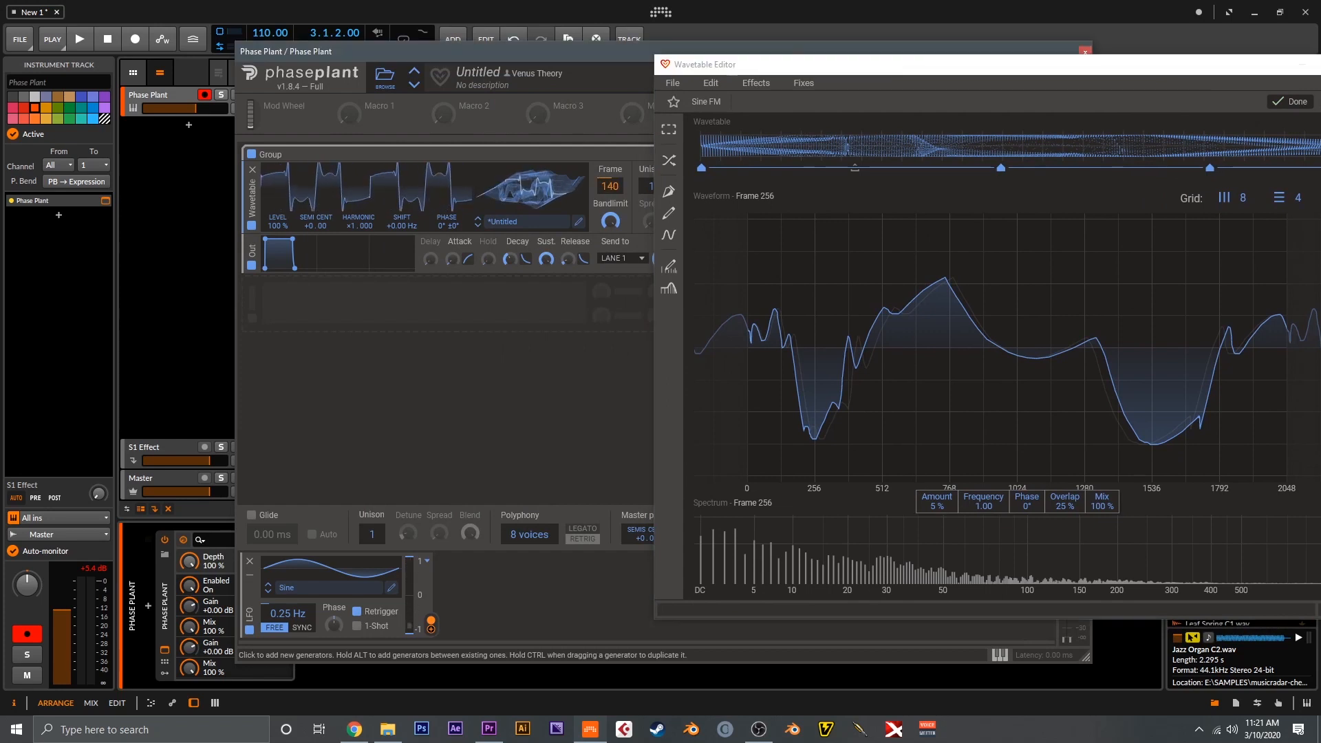
{"action": "left_click_drag", "start_coordinate": [522, 179], "coordinate": [523, 199]}
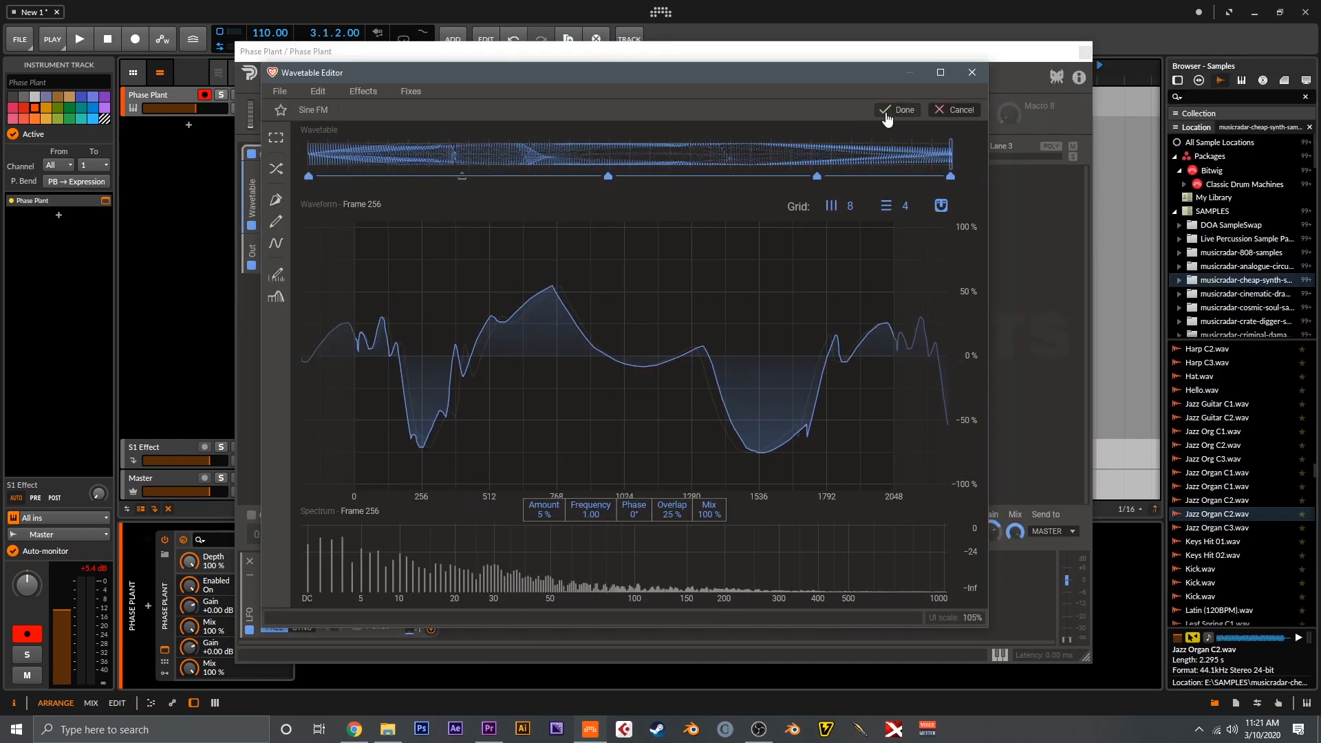
{"action": "left_click", "coordinate": [887, 112]}
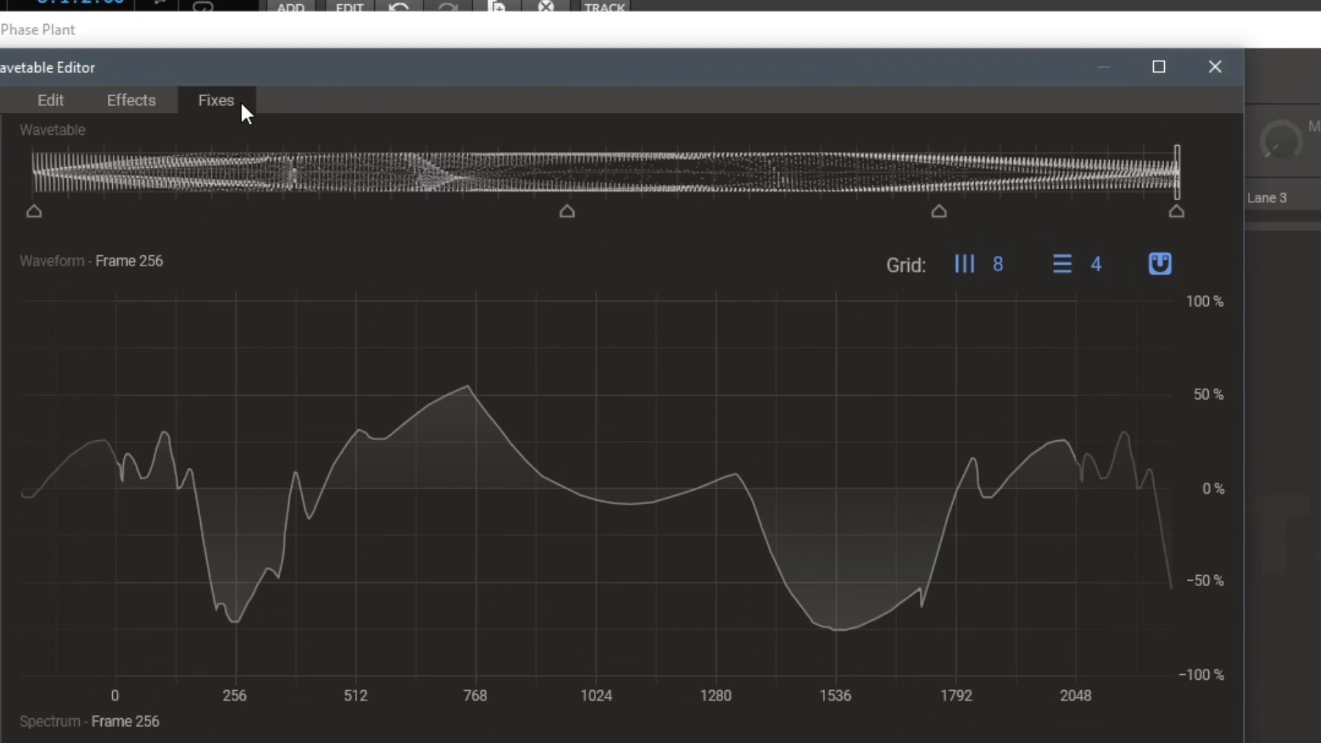
Normalize the wavetable and remove its DC offset using the available fixes
{"action": "left_click", "coordinate": [240, 103]}
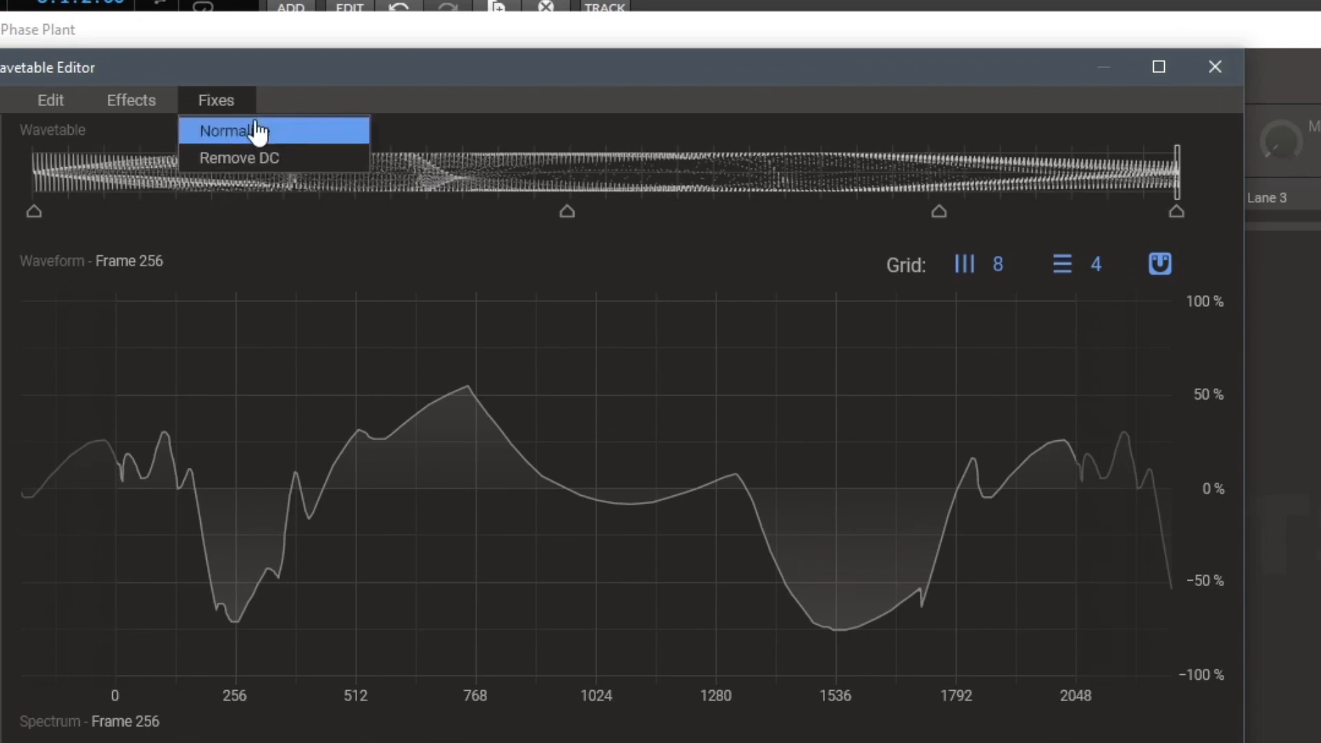
{"action": "left_click", "coordinate": [257, 131]}
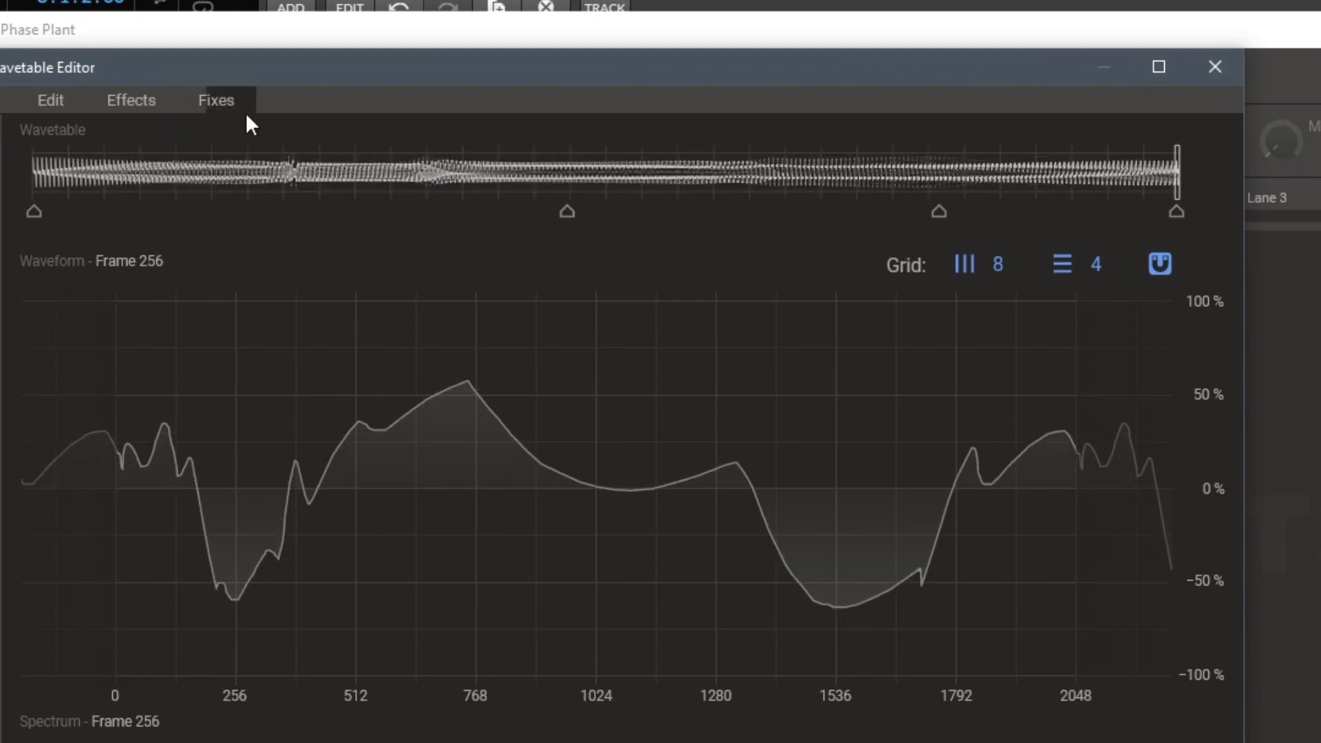
{"action": "left_click", "coordinate": [242, 110]}
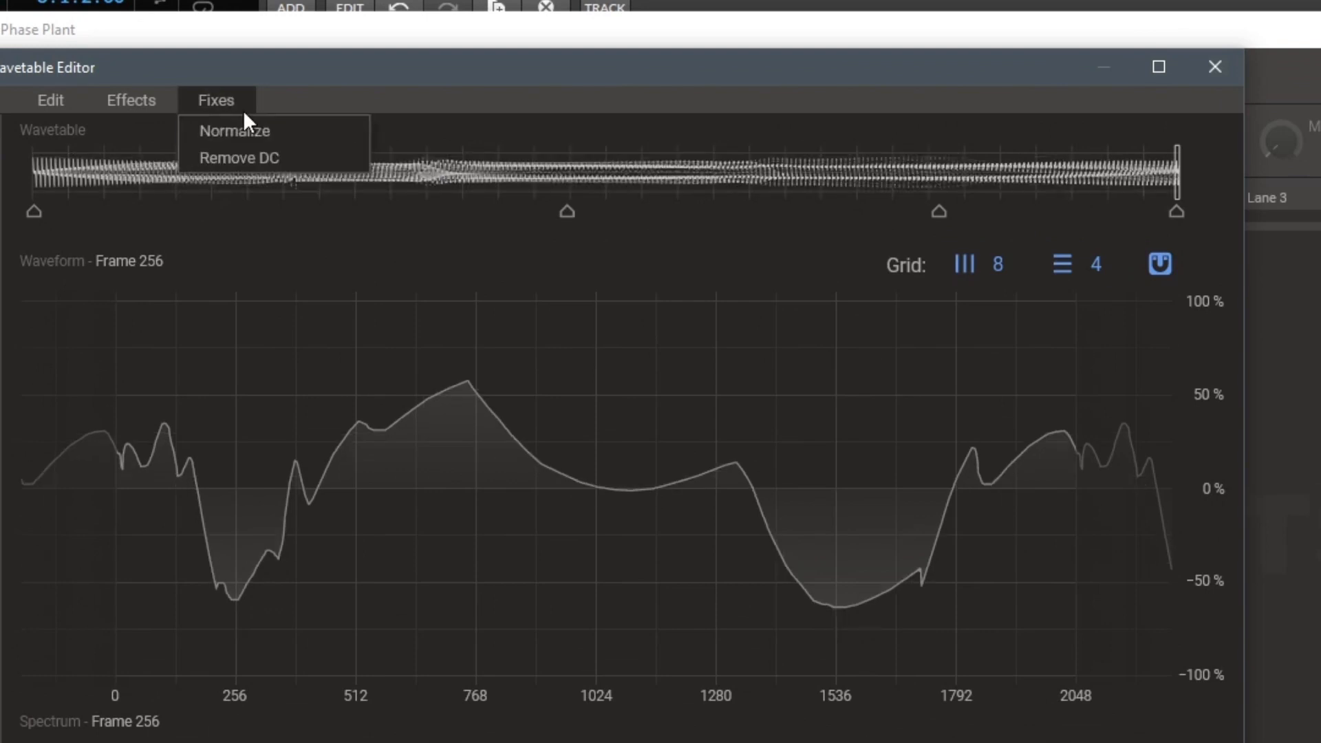
{"action": "left_click", "coordinate": [269, 159]}
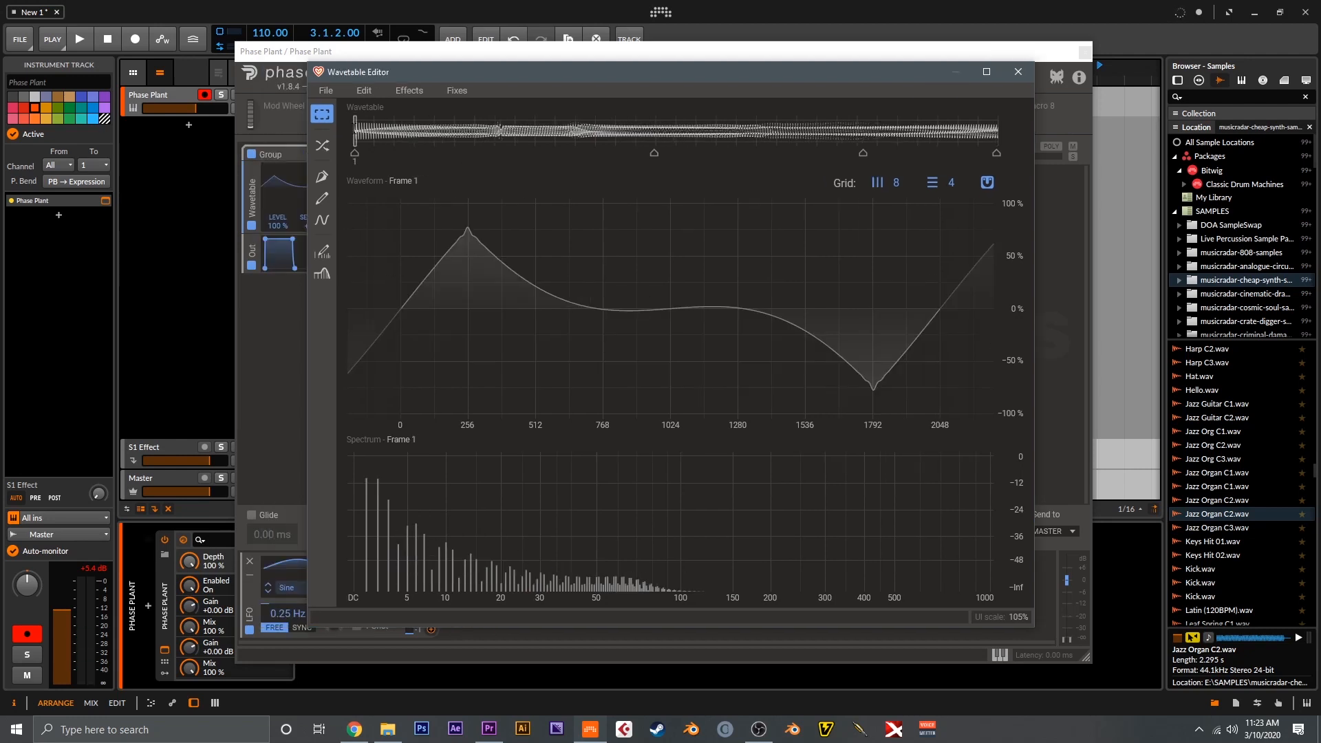
Select frames 160 to 256 of the wavetable and copy them
{"action": "left_click_drag", "start_coordinate": [729, 131], "coordinate": [354, 131]}
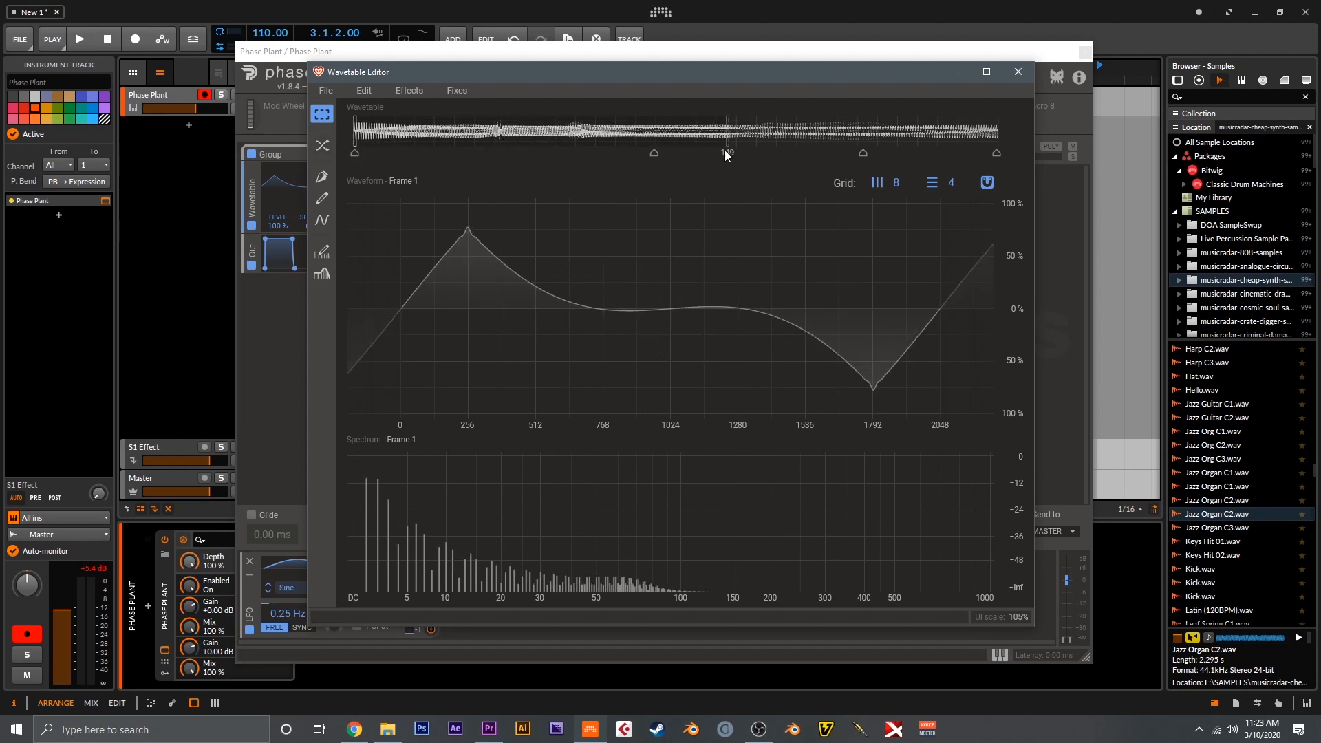
{"action": "left_click", "coordinate": [727, 130]}
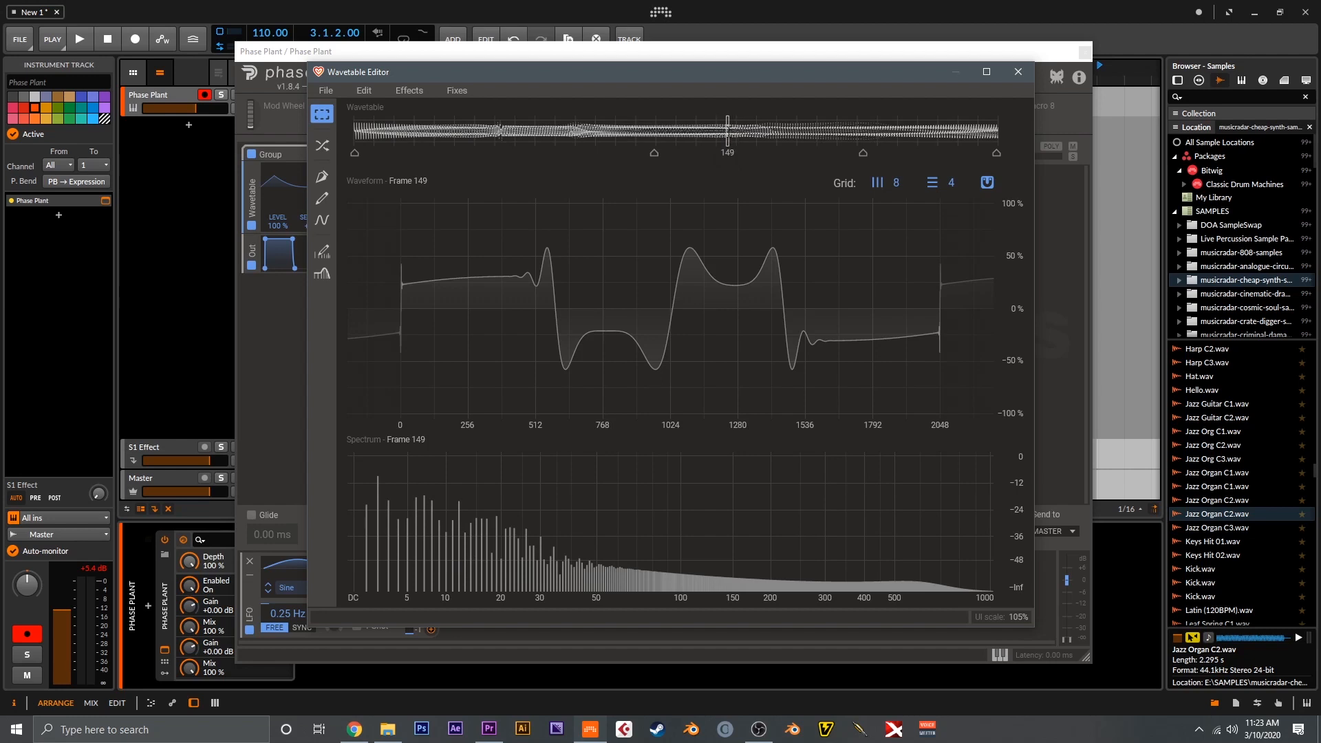
{"action": "left_click_drag", "start_coordinate": [736, 131], "coordinate": [755, 131]}
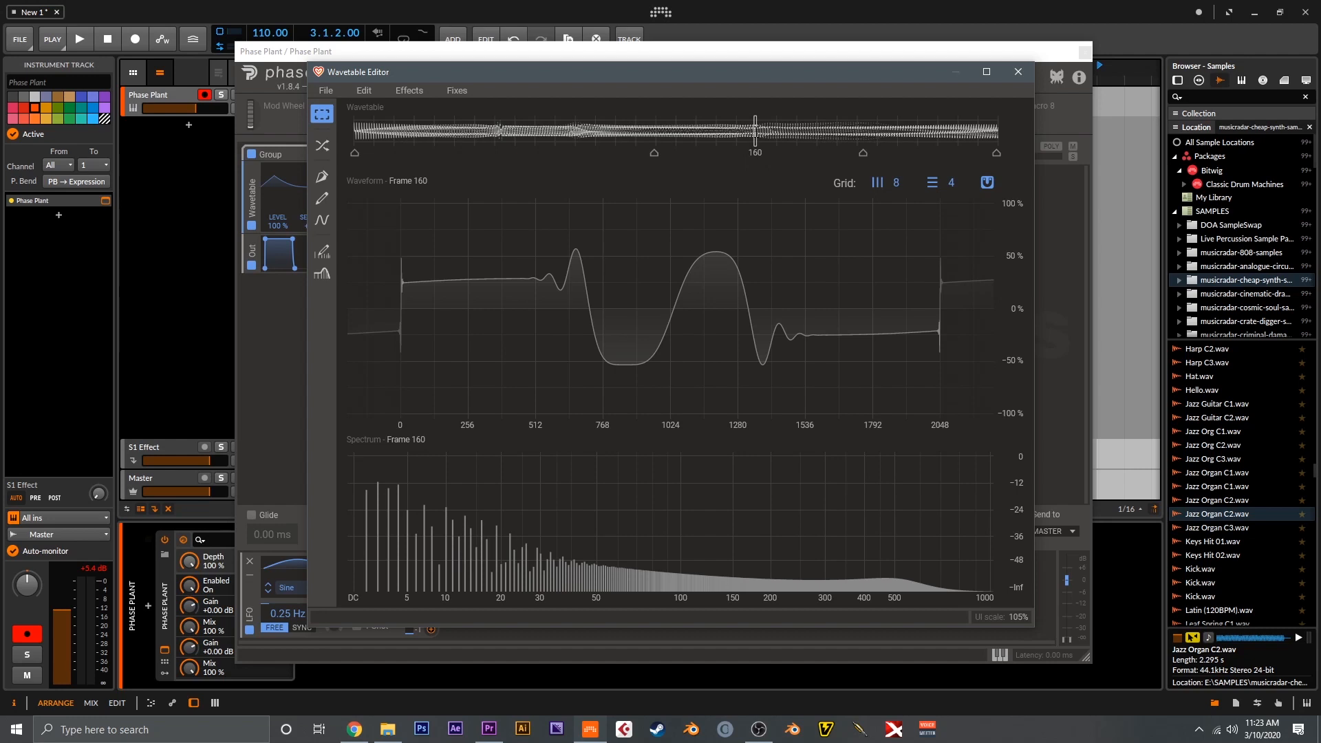
{"action": "left_click_drag", "start_coordinate": [755, 130], "coordinate": [997, 131]}
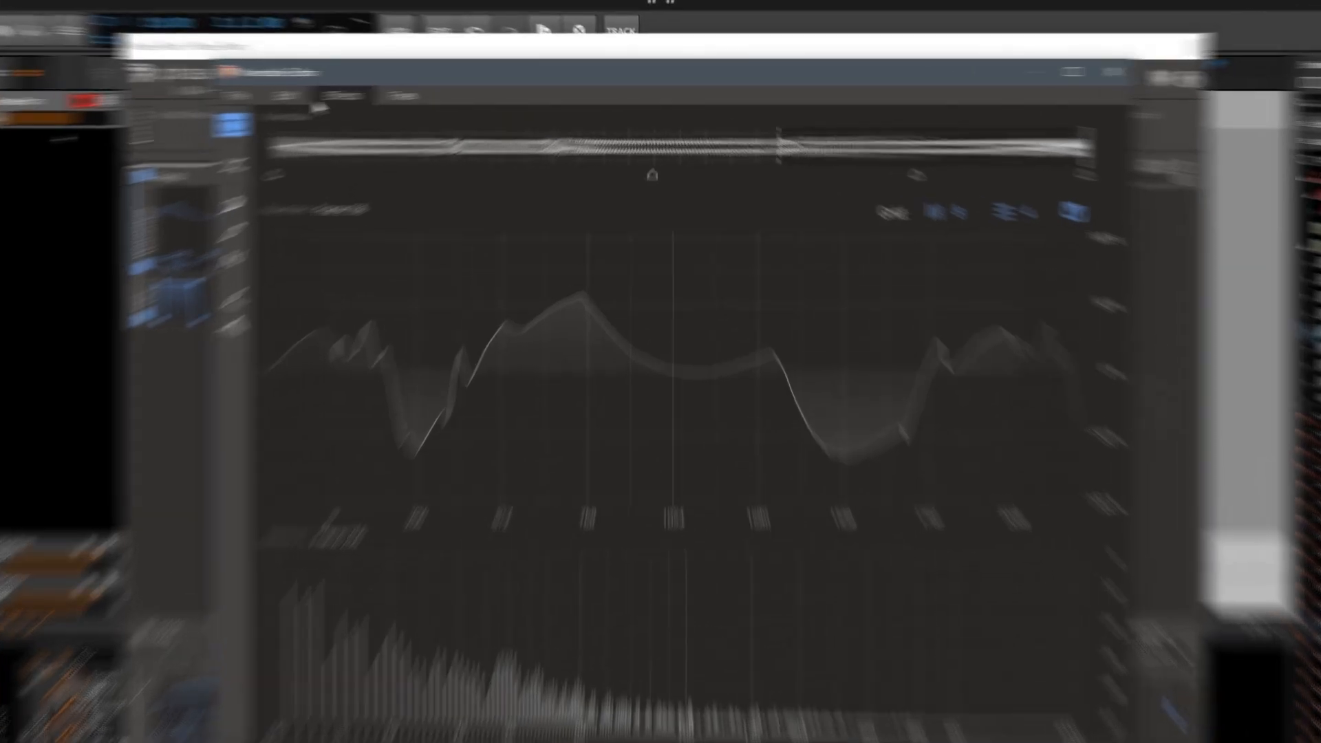
{"action": "left_click", "coordinate": [364, 90]}
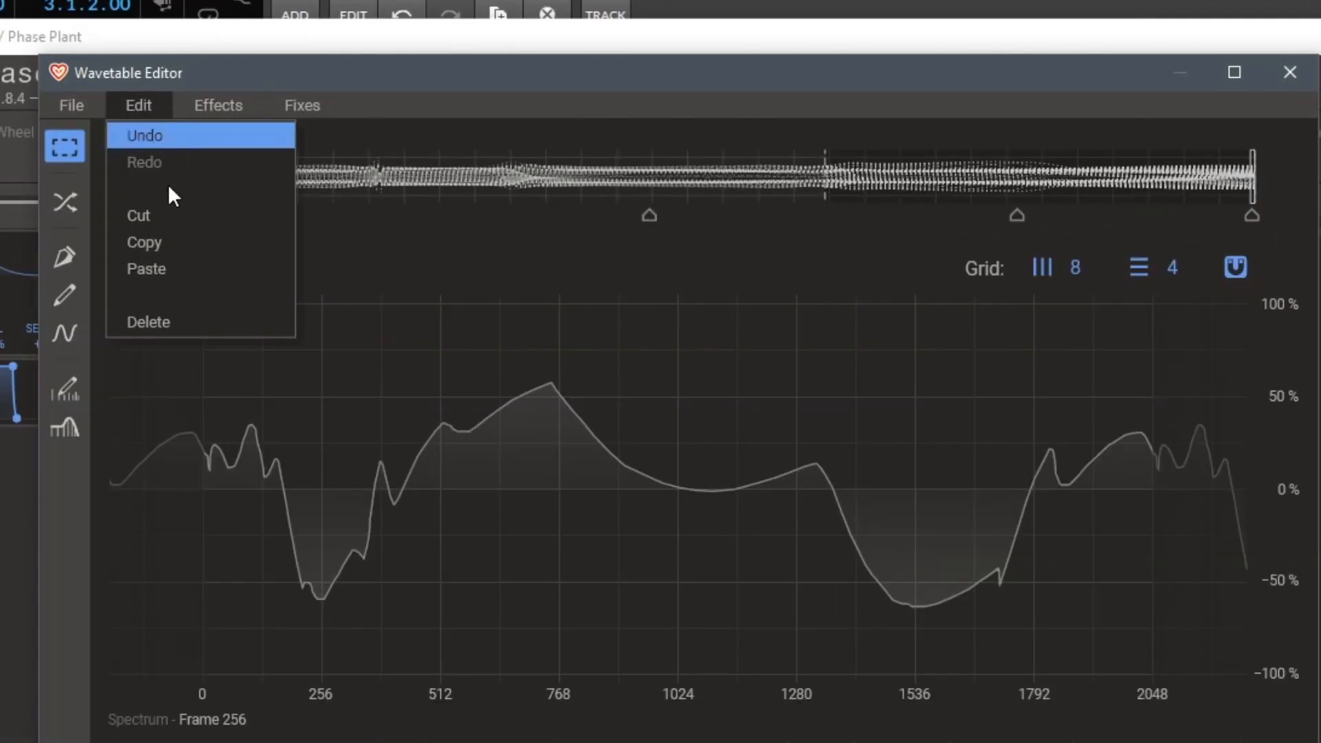
{"action": "left_click", "coordinate": [168, 244]}
Select all frames from 1 to 256, paste the copied frames stretched across them, and apply the transform at 100% mix
{"action": "left_click", "coordinate": [146, 181]}
{"action": "left_click_drag", "start_coordinate": [146, 180], "coordinate": [1251, 181]}
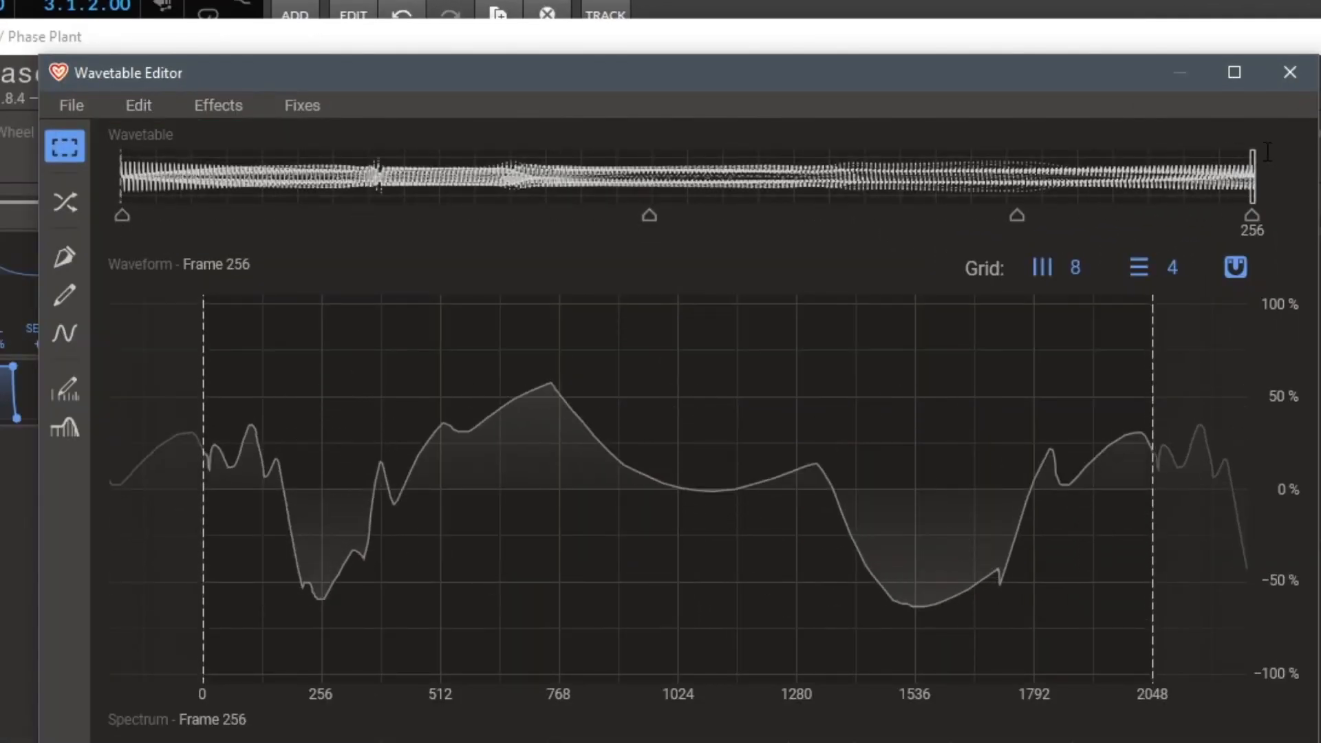
{"action": "left_click", "coordinate": [133, 107]}
{"action": "left_click", "coordinate": [170, 268]}
{"action": "mouse_move", "coordinate": [173, 268]}
{"action": "left_mouse_down"}
{"action": "mouse_move", "coordinate": [731, 239]}
{"action": "mouse_move", "coordinate": [1253, 234]}
{"action": "left_mouse_up"}
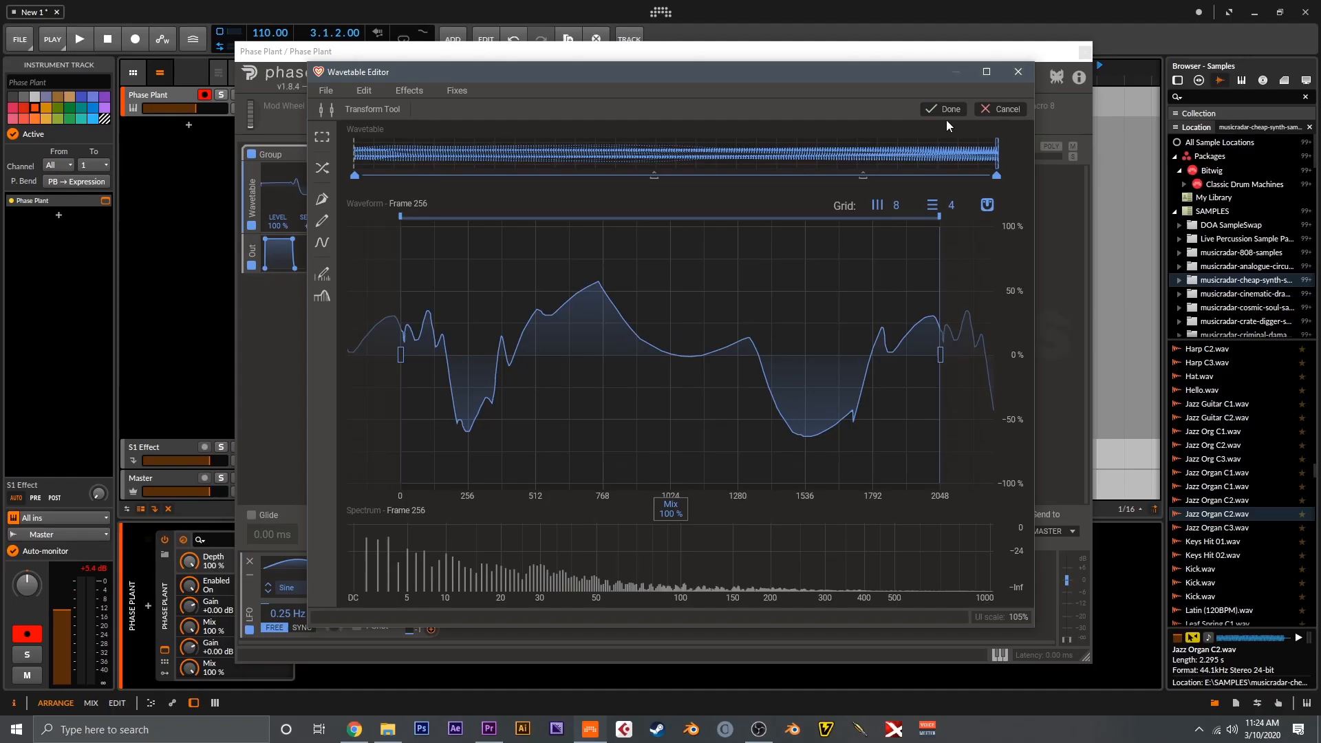
{"action": "left_click", "coordinate": [945, 114]}
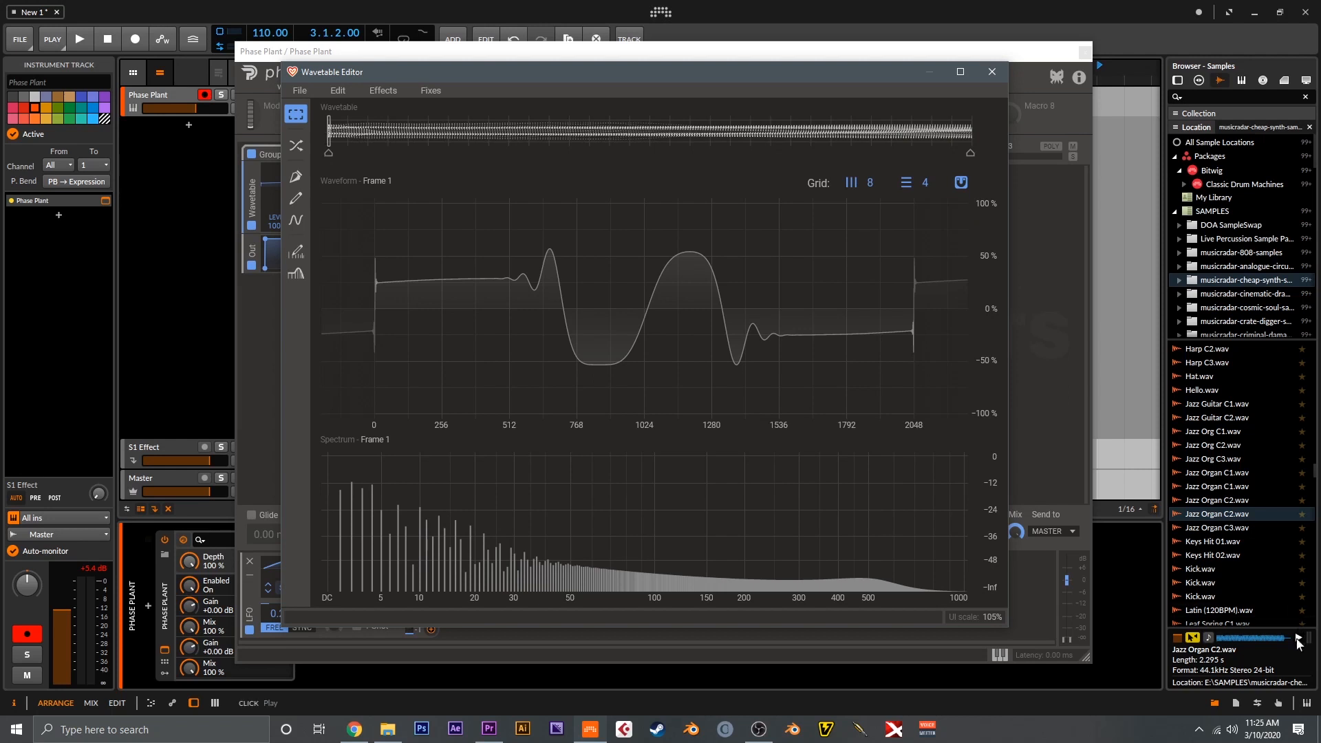
Audition the sample Jazz Organ C2.wav and import it into the Wavetable Editor
{"action": "left_click", "coordinate": [1298, 640]}
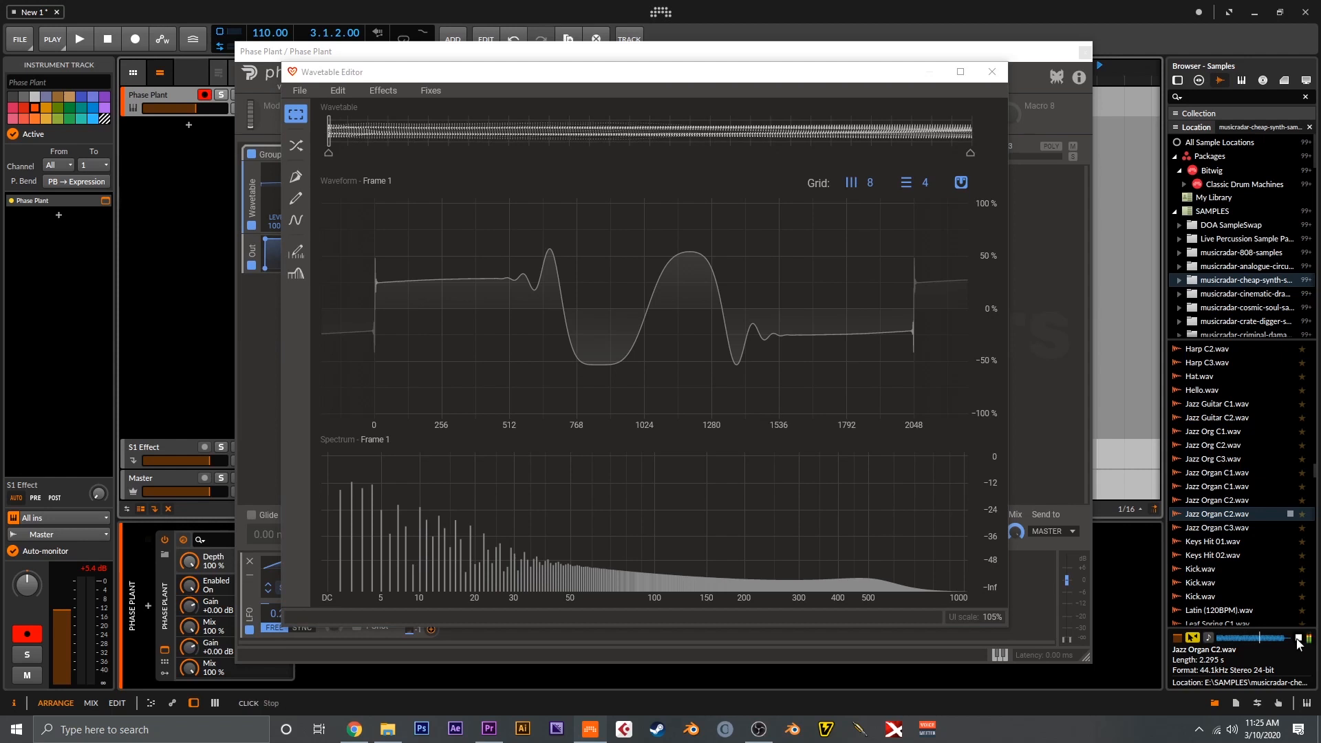
{"action": "left_click_drag", "start_coordinate": [1217, 514], "coordinate": [662, 372]}
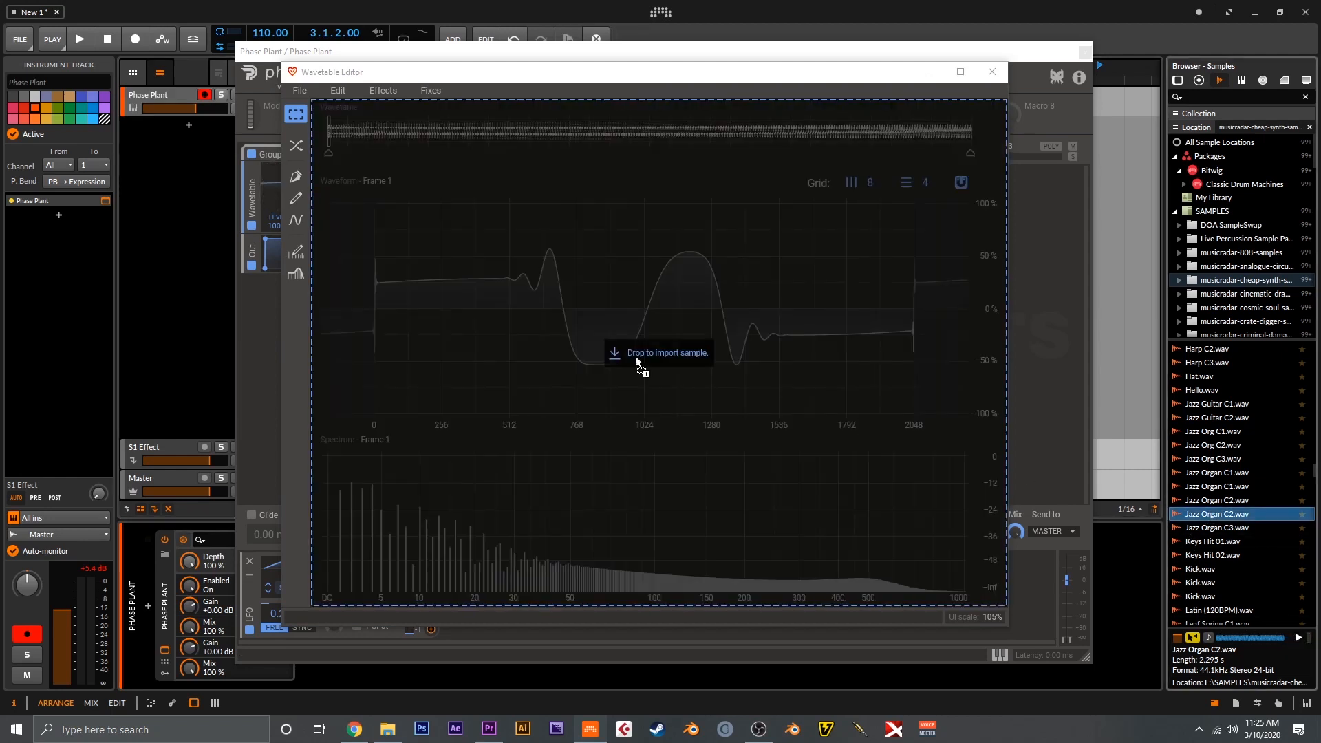
{"action": "left_click_drag", "start_coordinate": [578, 288], "coordinate": [578, 288]}
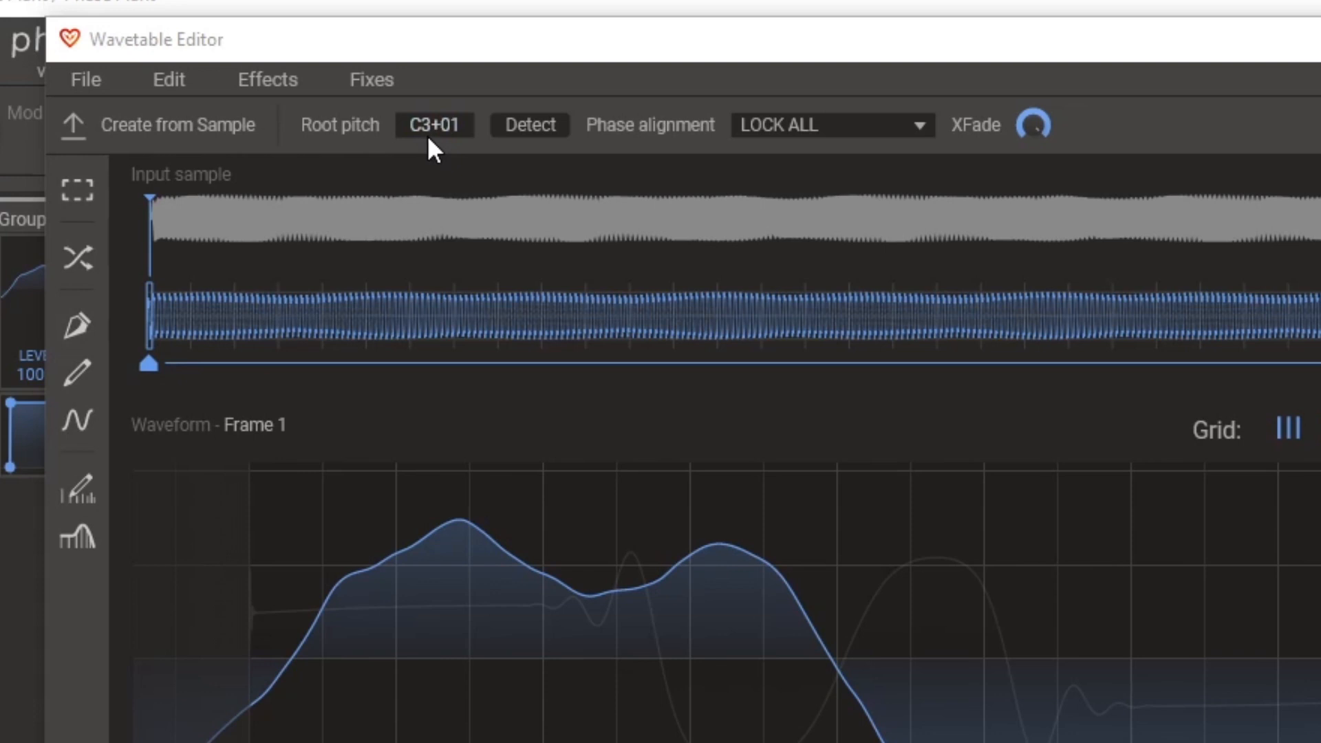
Set the organ sample's phase alignment to CORRELATE, trim its end to 91% of the source, and apply the import
{"action": "double_click", "coordinate": [428, 135]}
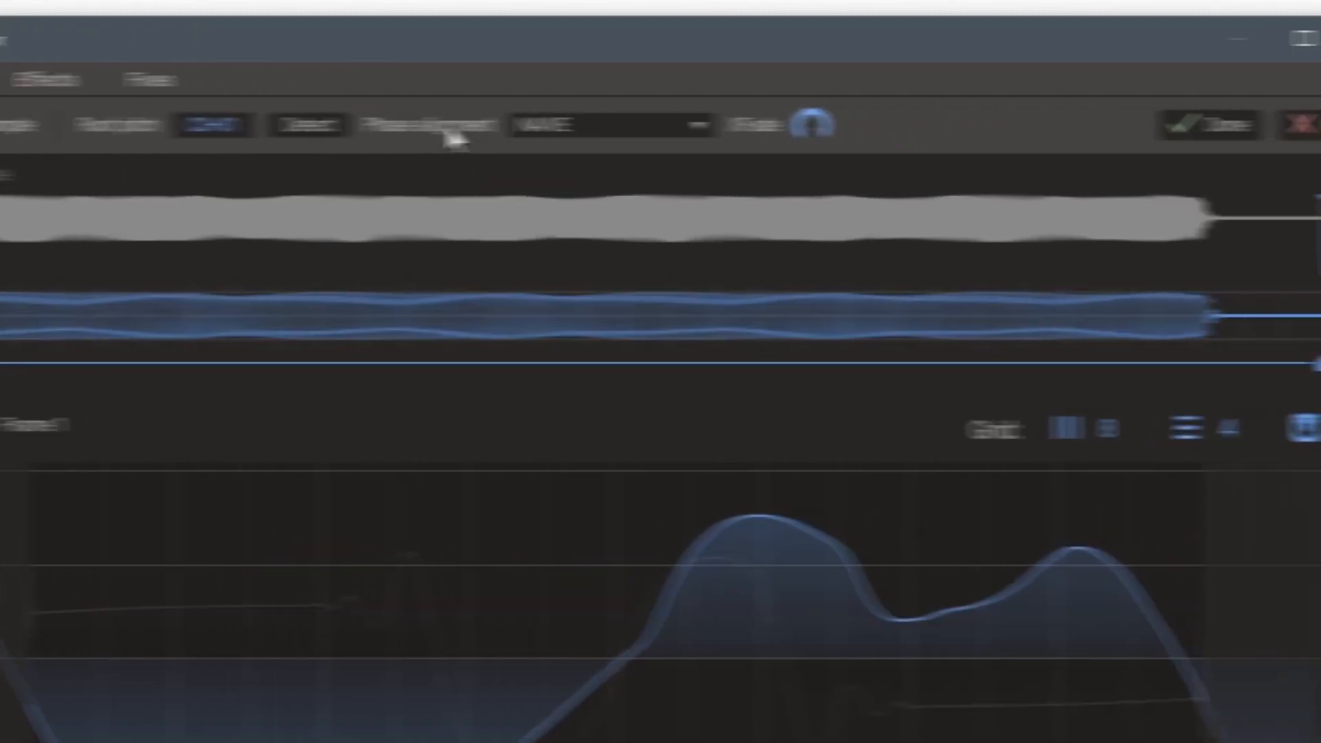
{"action": "left_click", "coordinate": [517, 133]}
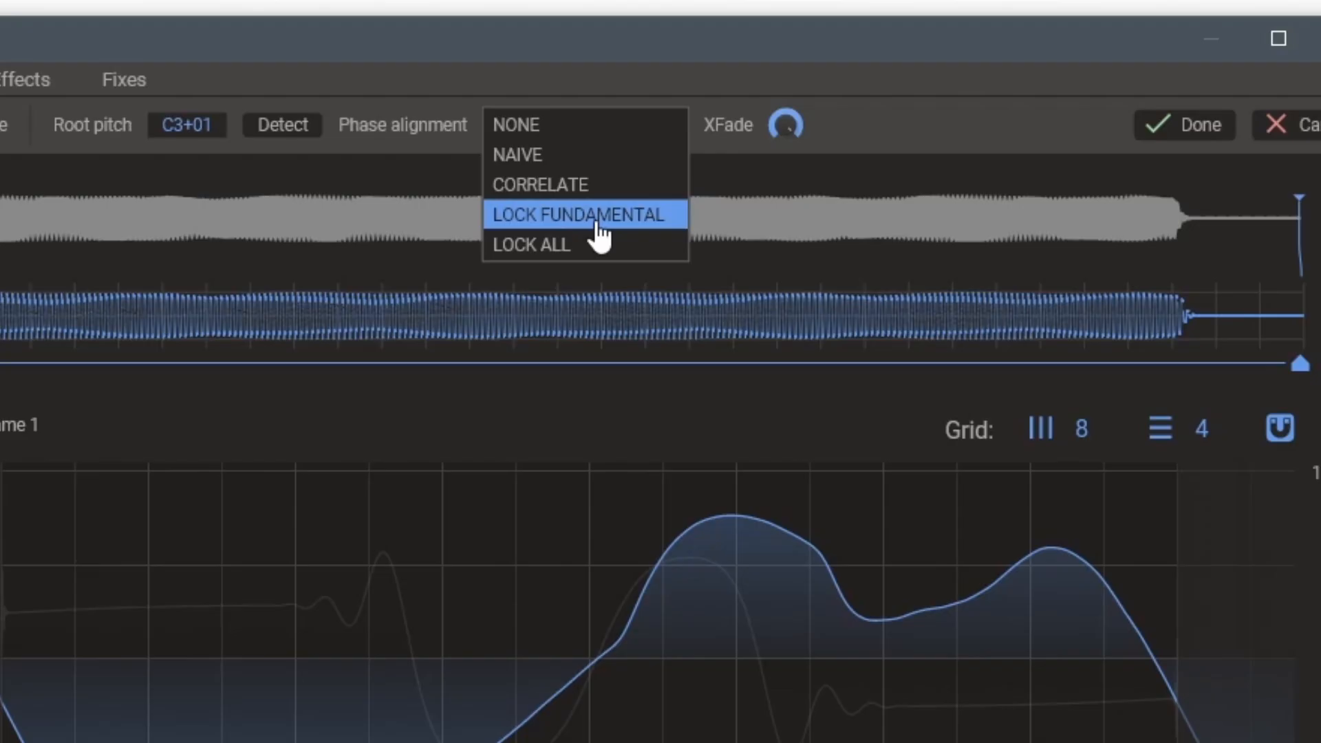
{"action": "left_click", "coordinate": [596, 186]}
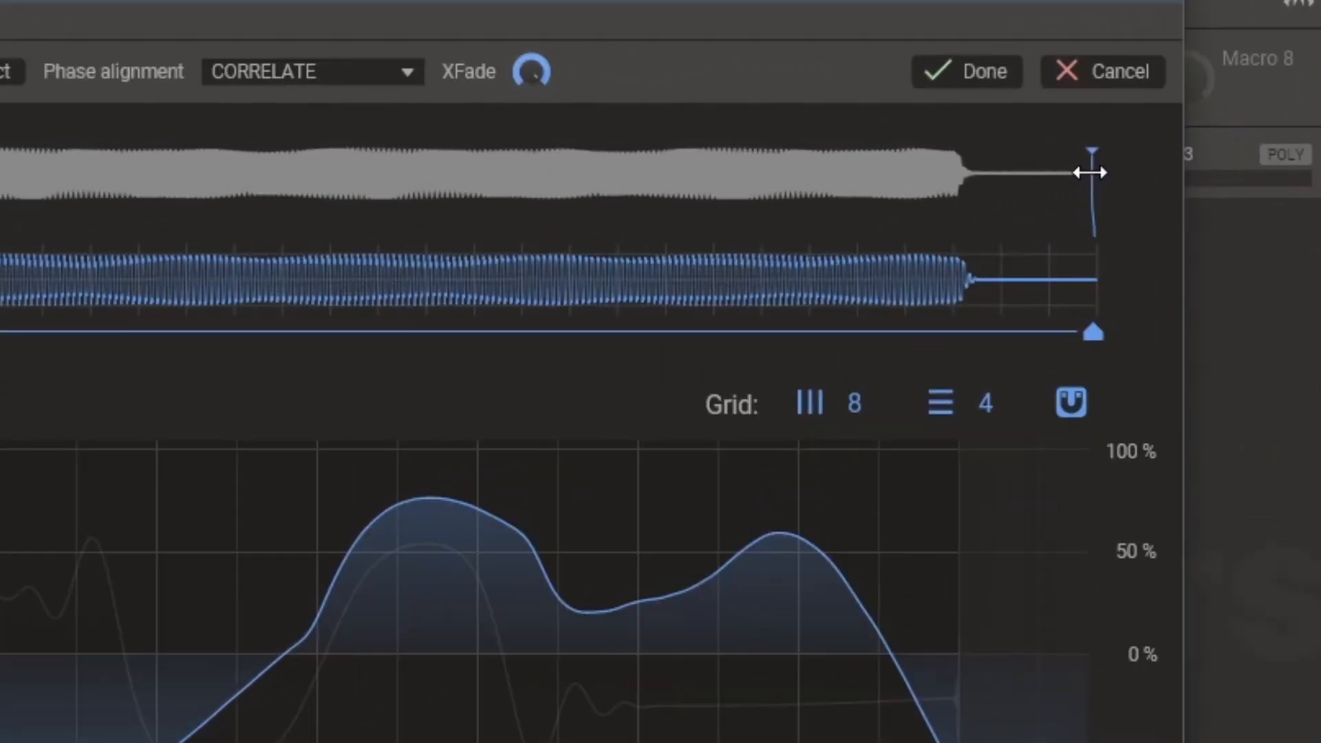
{"action": "left_click_drag", "start_coordinate": [1090, 172], "coordinate": [949, 168]}
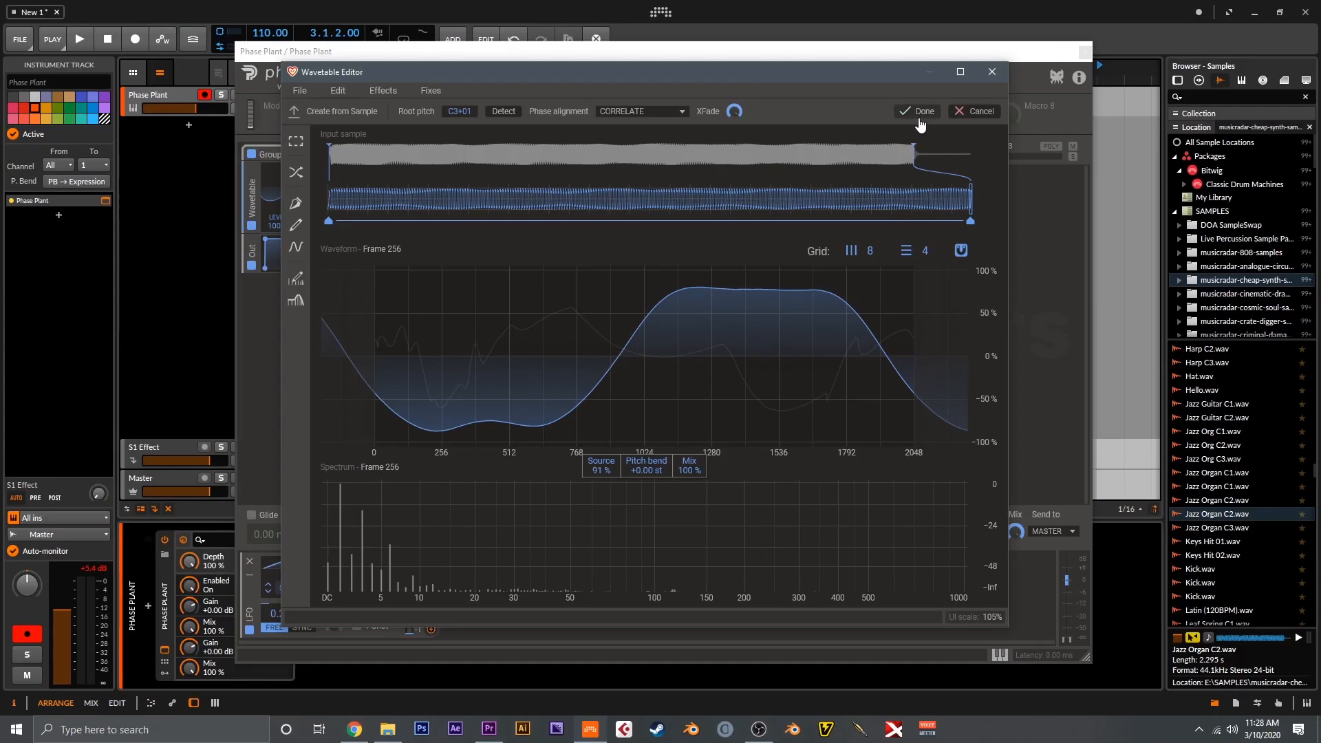
{"action": "left_click", "coordinate": [920, 114]}
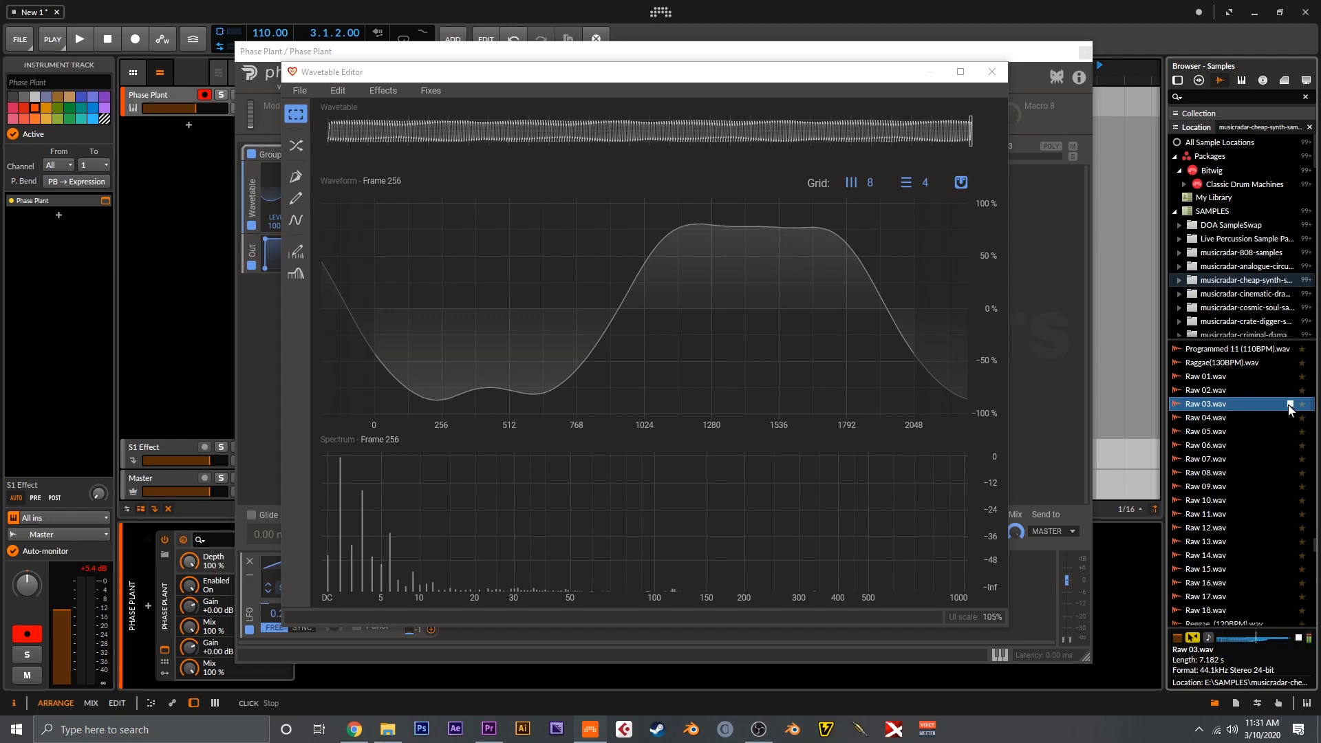
Import the sample Raw 03.wav into the Wavetable Editor and set its phase alignment to LOCK FUNDAMENTAL
{"action": "left_click", "coordinate": [1291, 404]}
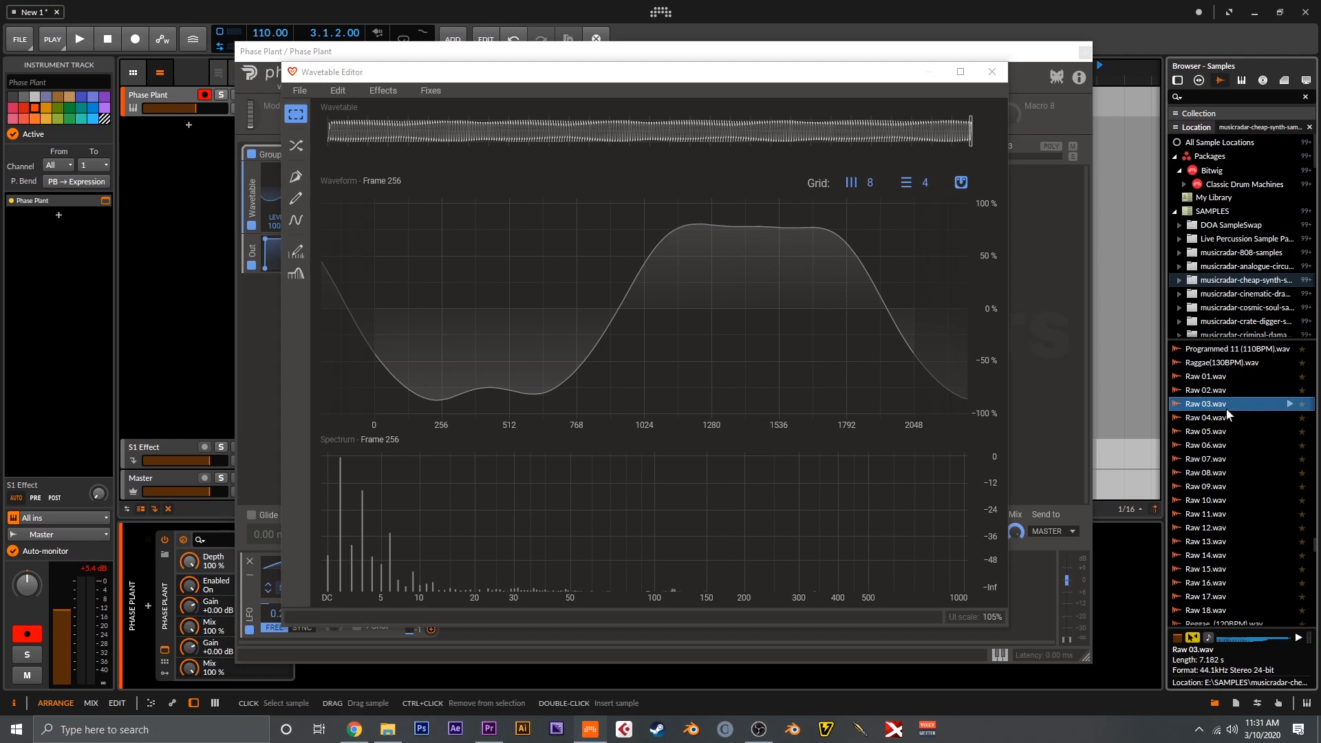
{"action": "left_click_drag", "start_coordinate": [1224, 407], "coordinate": [721, 337]}
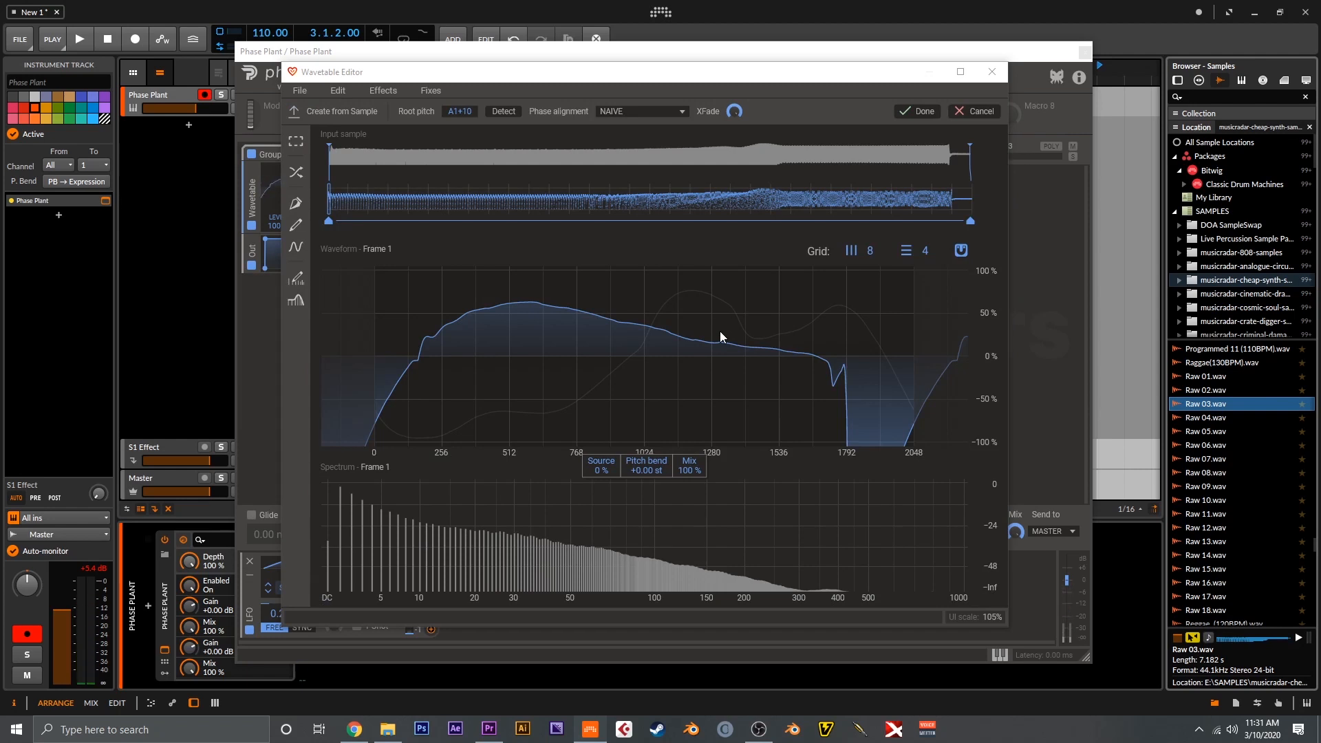
{"action": "left_click", "coordinate": [654, 111]}
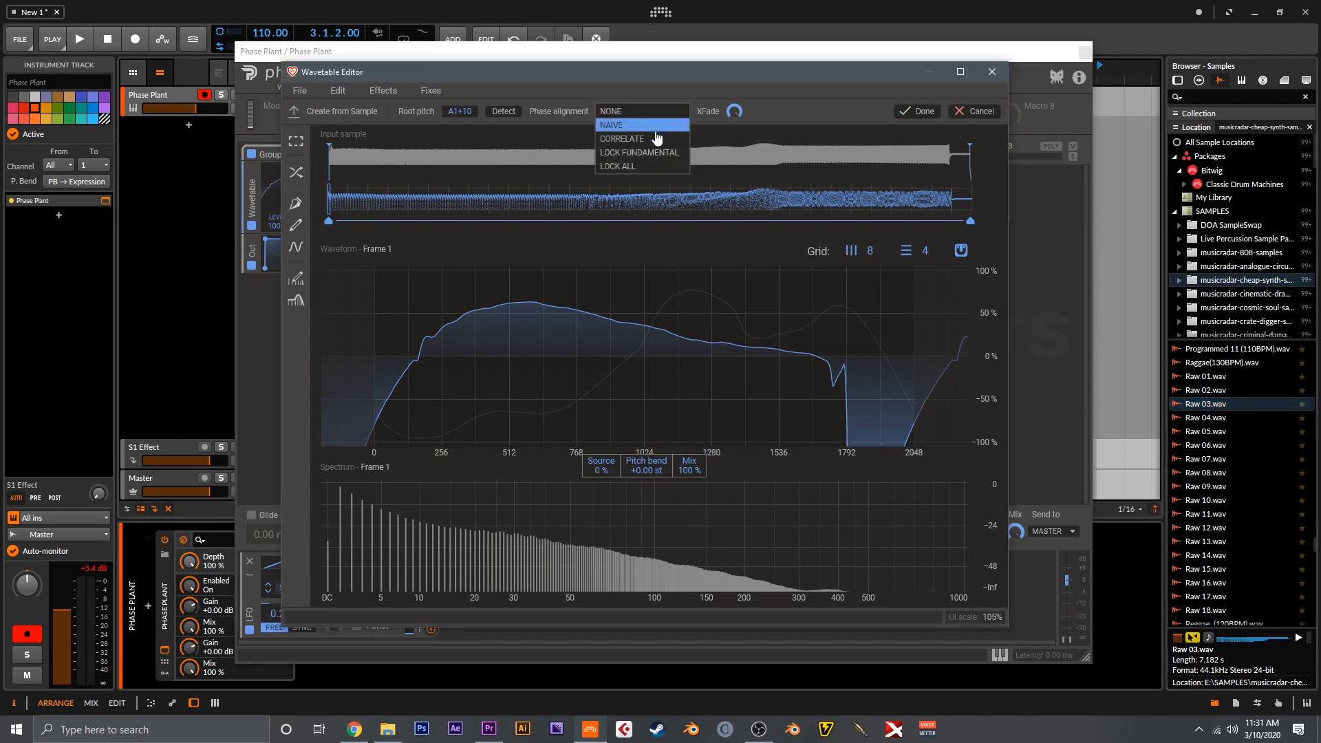
{"action": "left_click", "coordinate": [655, 154]}
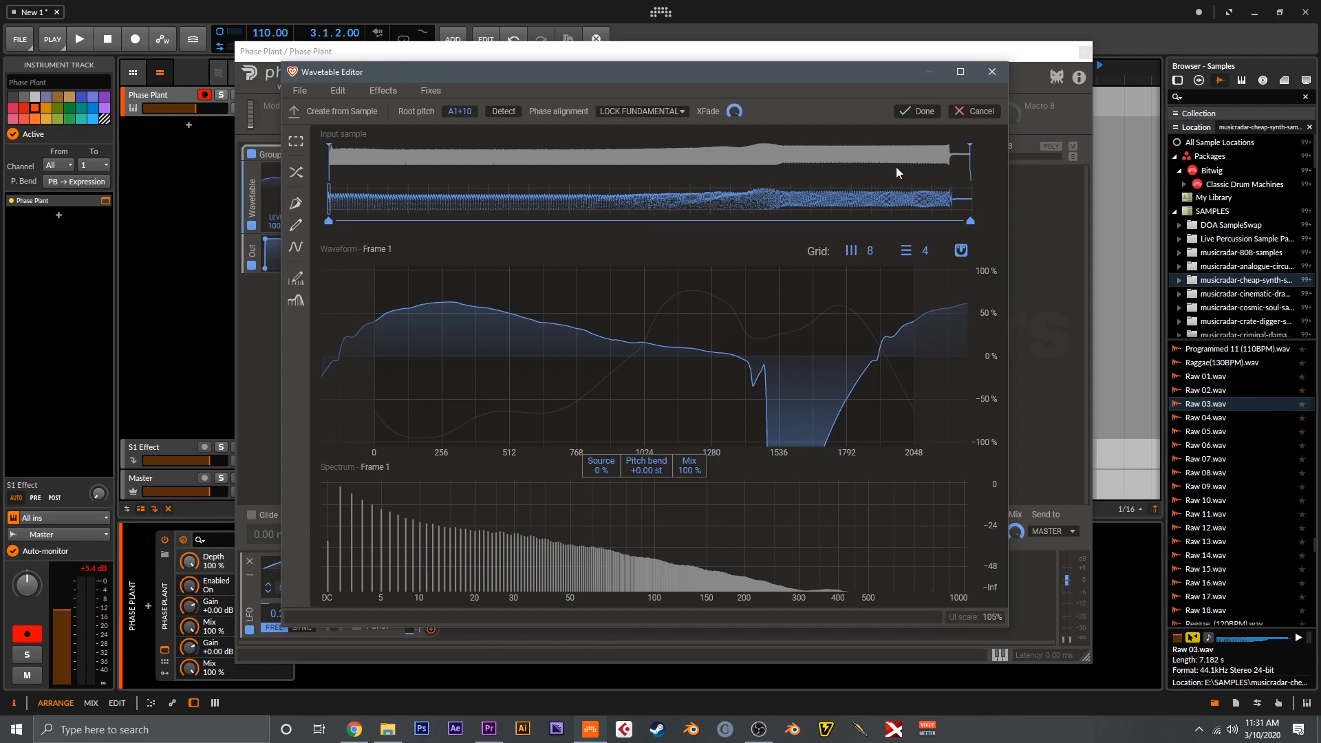
Trim the Raw 03 input sample so its source range starts at 1% and ends at 61%
{"action": "left_click", "coordinate": [966, 160]}
{"action": "left_click_drag", "start_coordinate": [944, 161], "coordinate": [717, 157]}
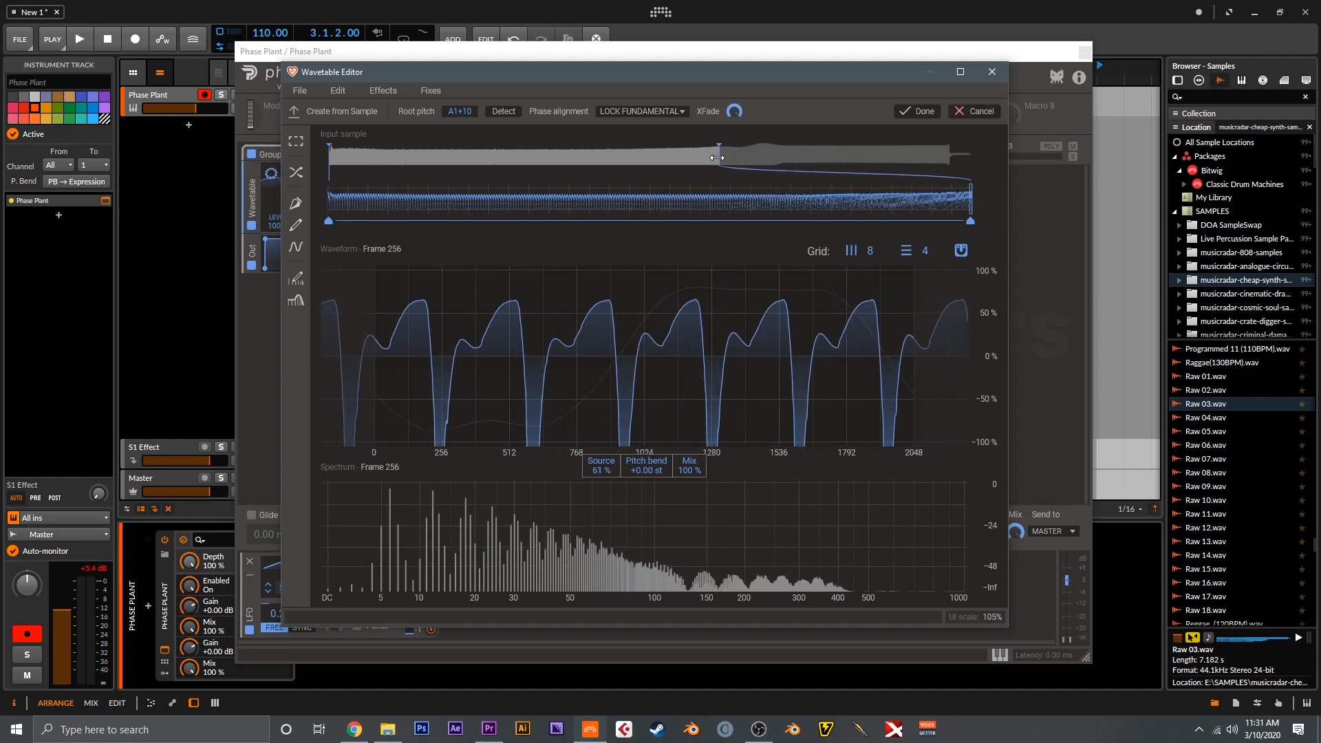
{"action": "left_click", "coordinate": [331, 156]}
{"action": "left_click_drag", "start_coordinate": [331, 154], "coordinate": [336, 153]}
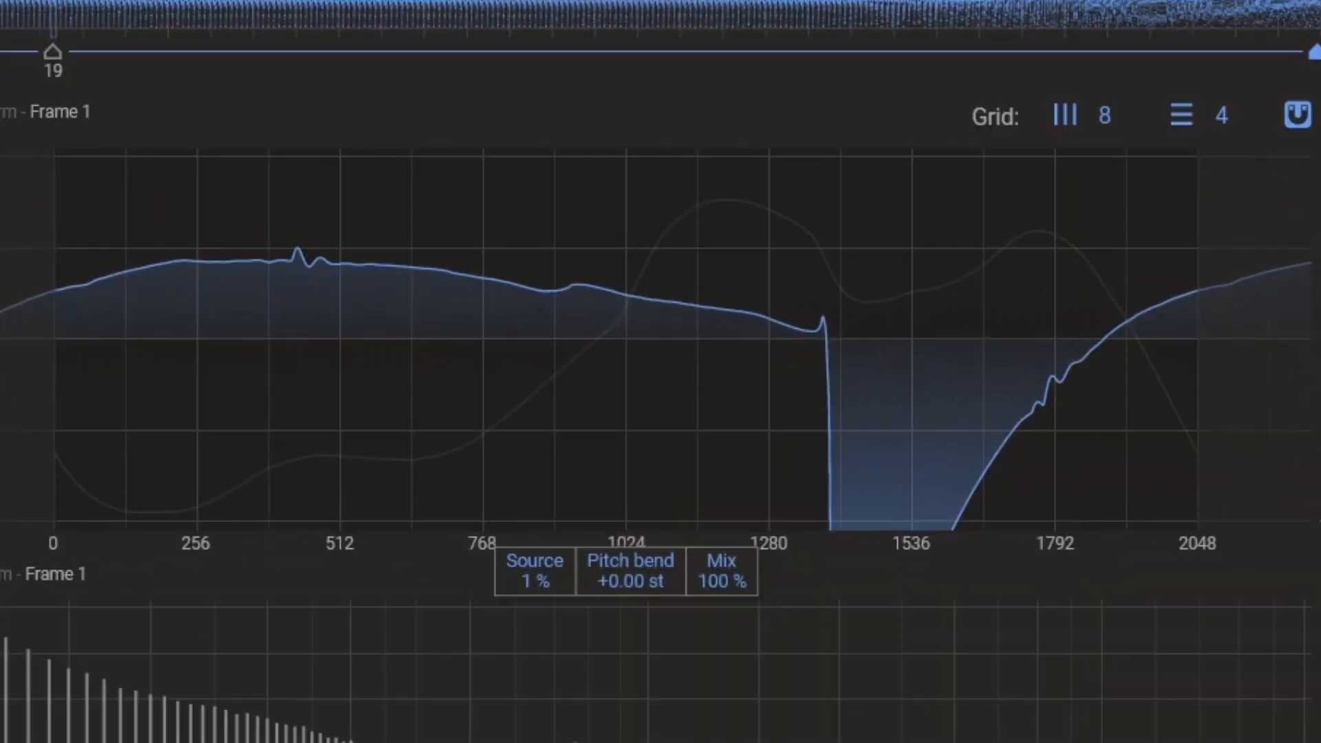
Set the sample's pitch bend at frame 147 to +3.43 st
{"action": "left_click_drag", "start_coordinate": [53, 28], "coordinate": [791, 21]}
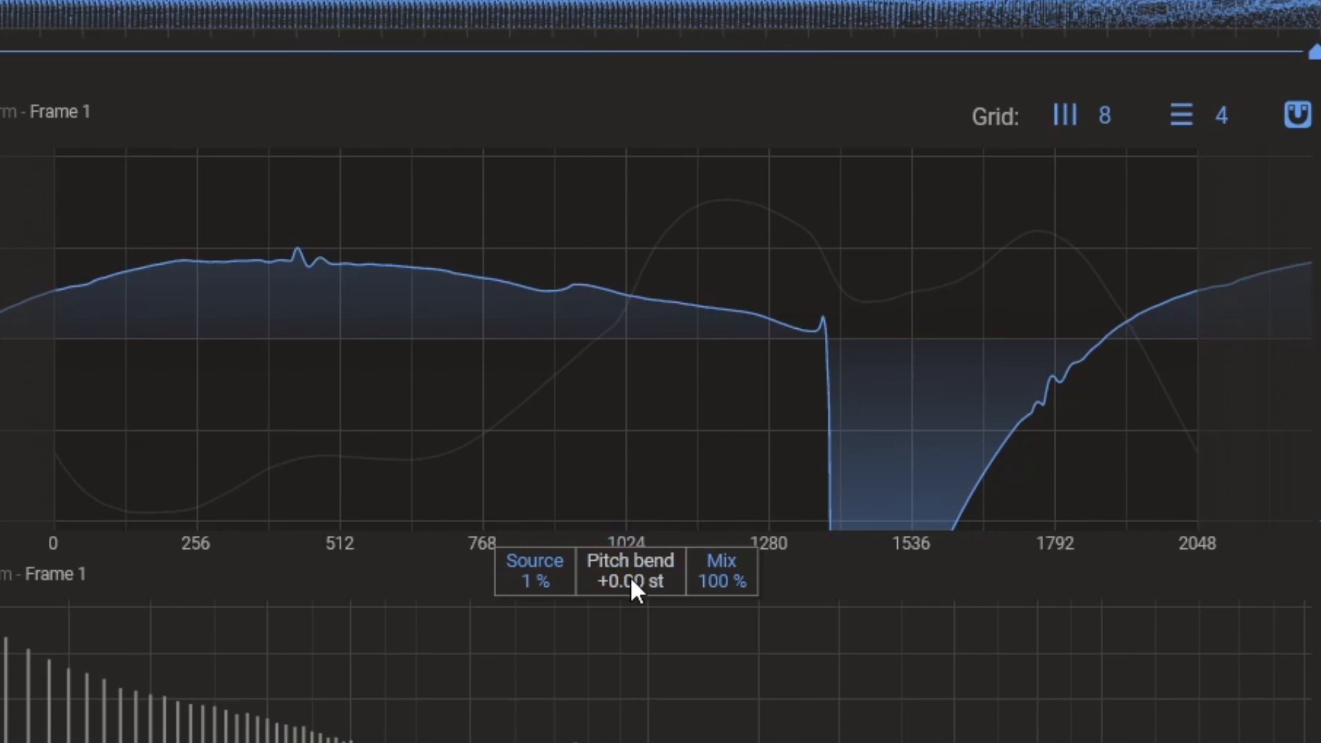
{"action": "left_click", "coordinate": [737, 10]}
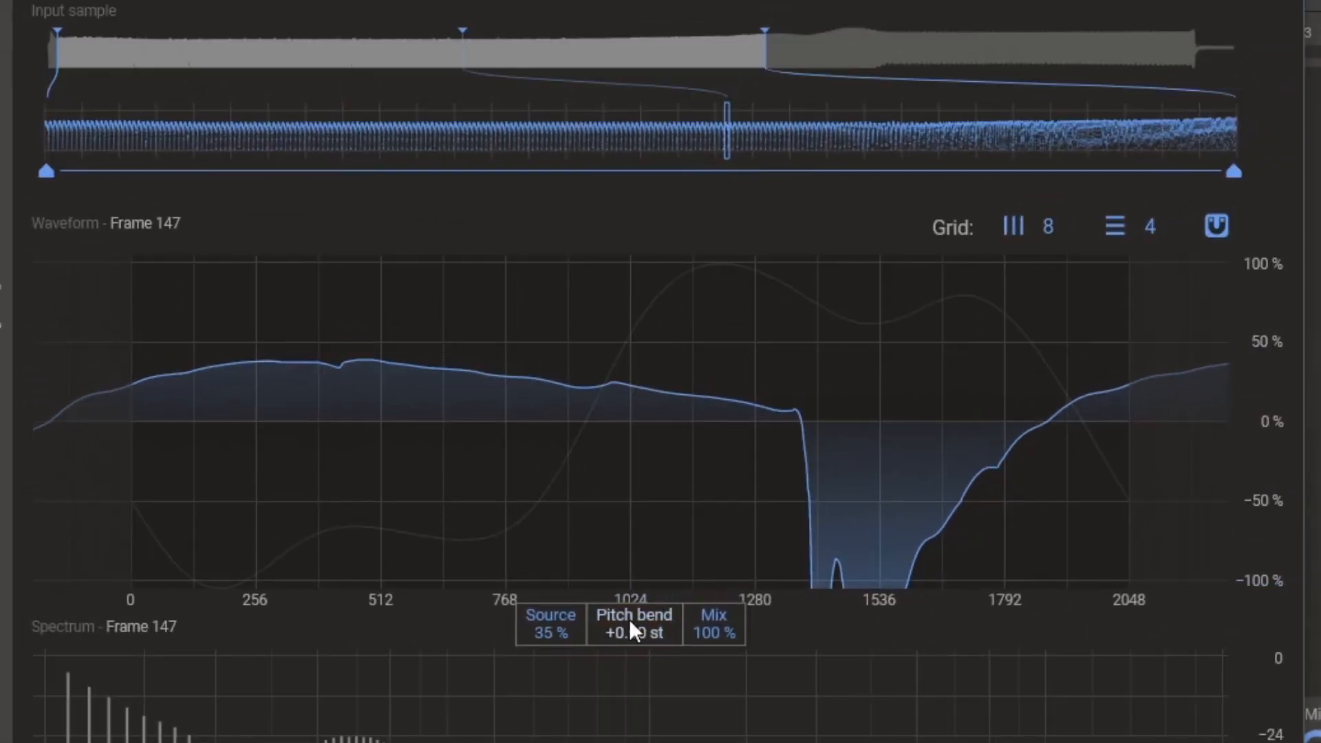
{"action": "left_click_drag", "start_coordinate": [622, 632], "coordinate": [622, 585]}
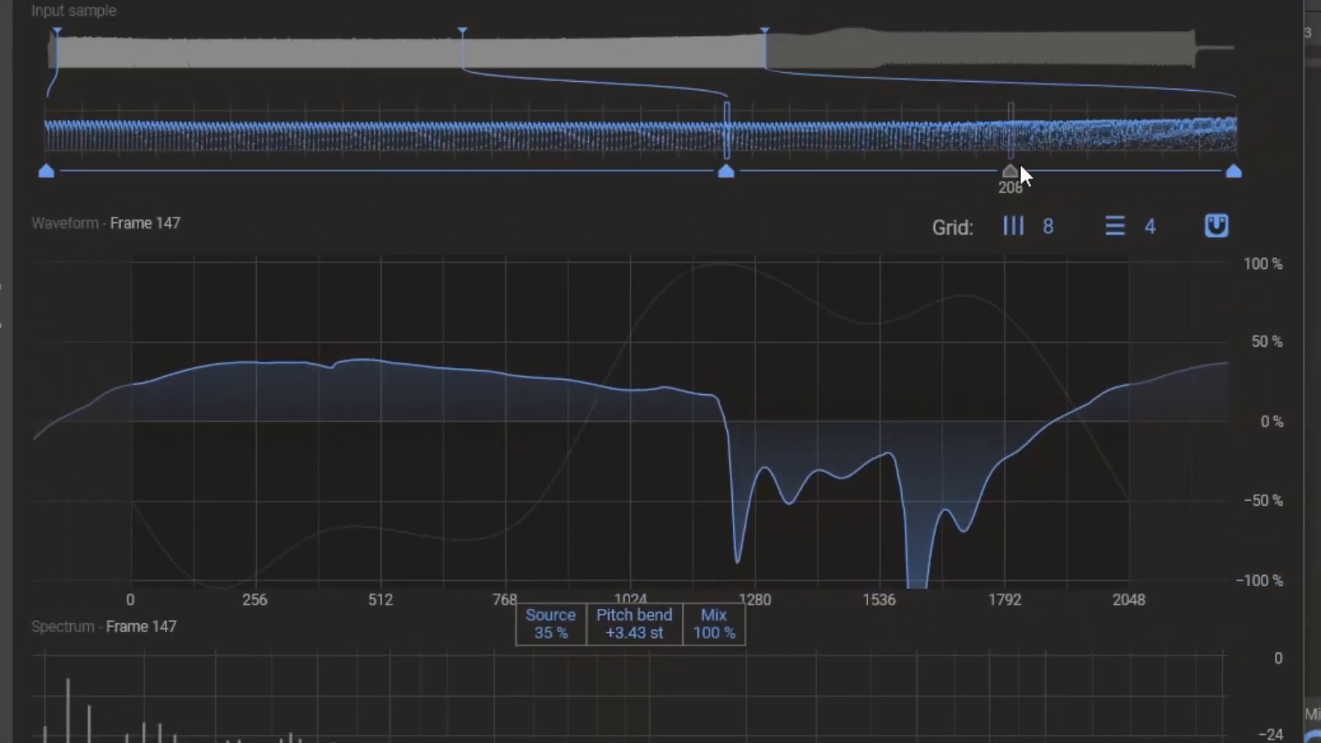
Set the pitch bend at frame 248 to +19.68 st and apply the sample import
{"action": "left_click", "coordinate": [1197, 165]}
{"action": "left_click_drag", "start_coordinate": [682, 640], "coordinate": [681, 455]}
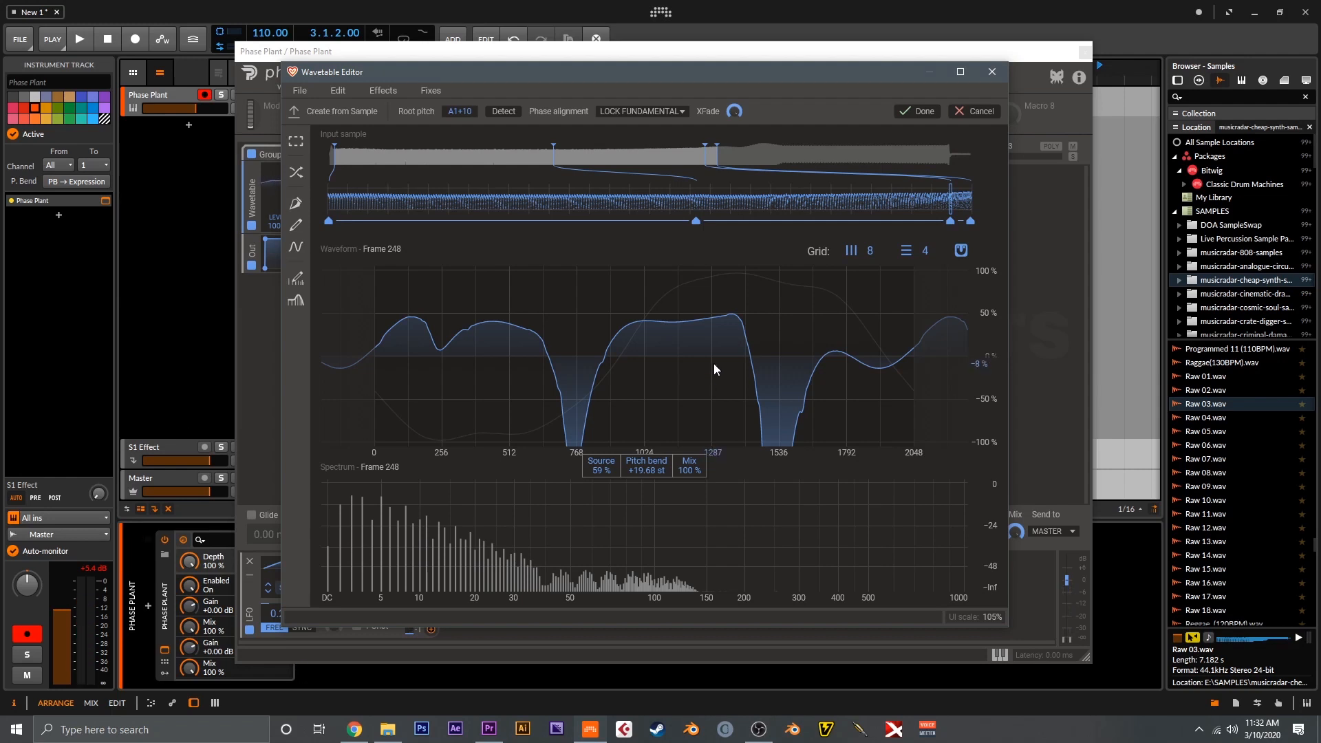
{"action": "left_click", "coordinate": [919, 111]}
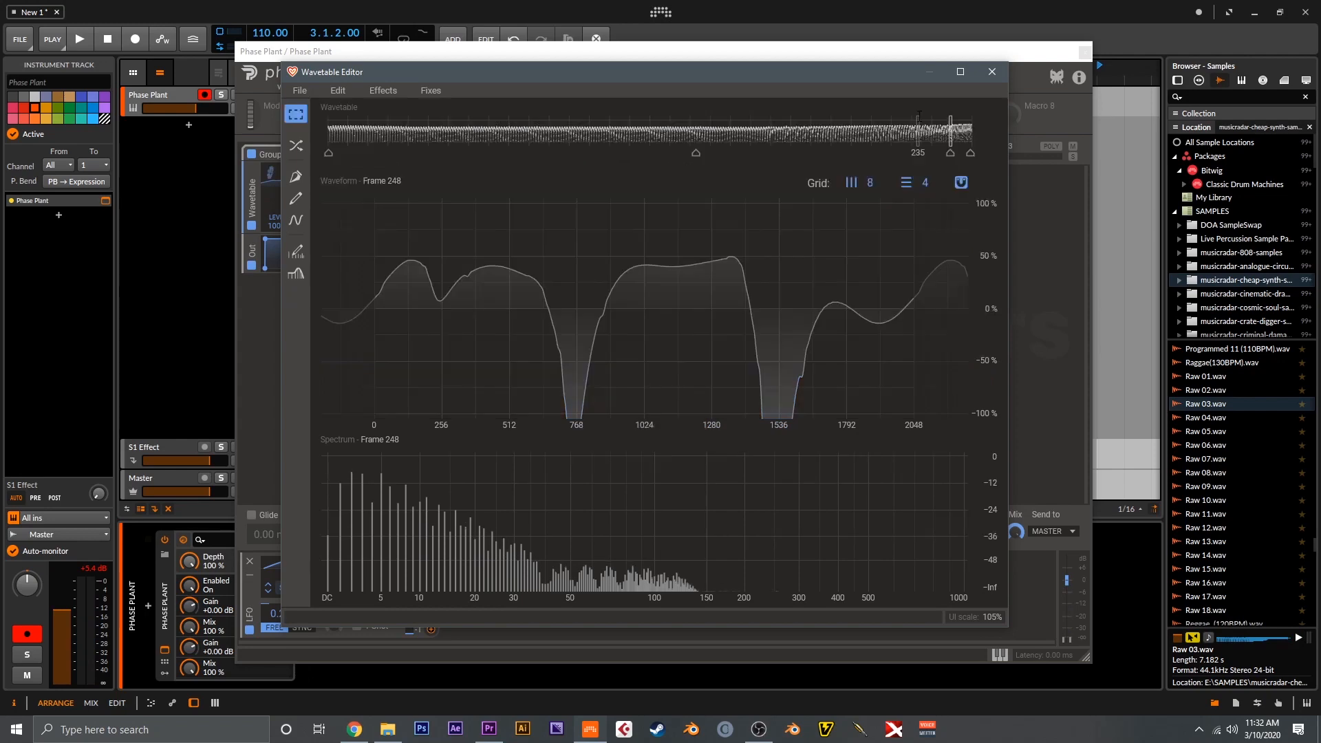